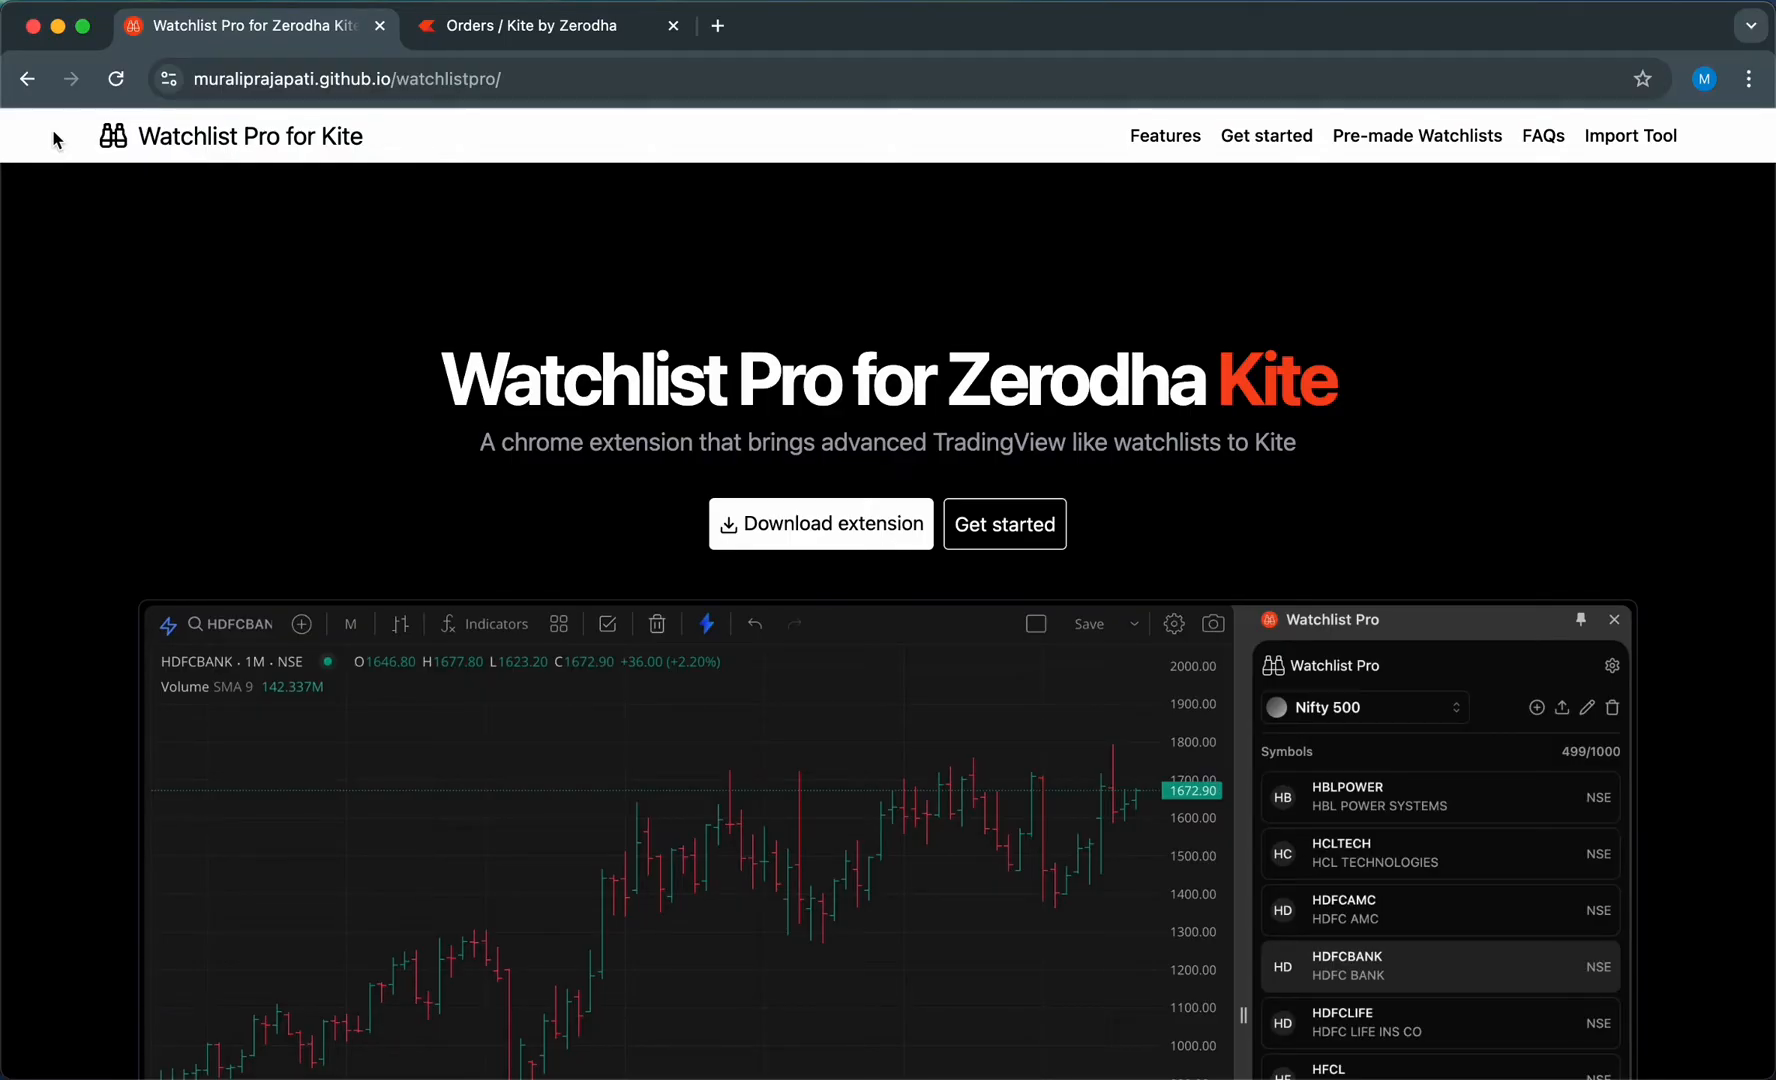
Install the Watchlist Pro for Zerodha Kite extension from the Chrome Web Store and dismiss the installation notice
left_click(808, 530)
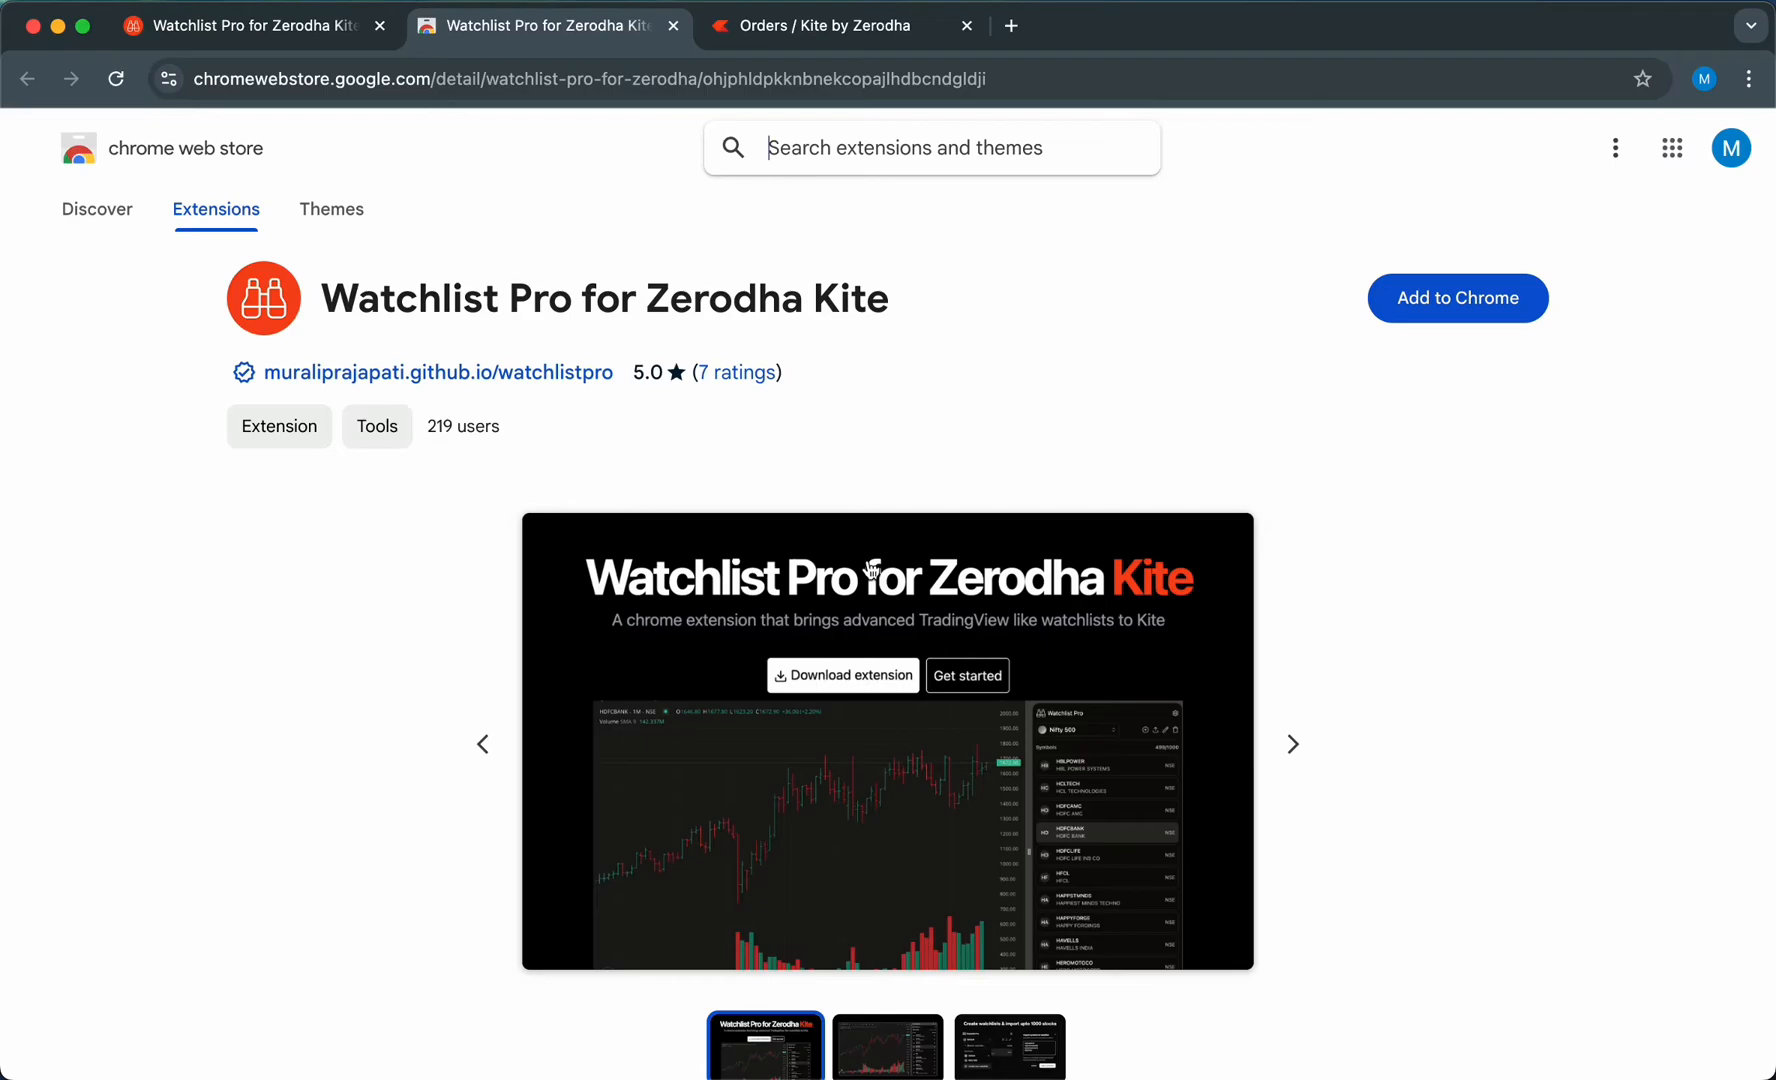
left_click(1460, 305)
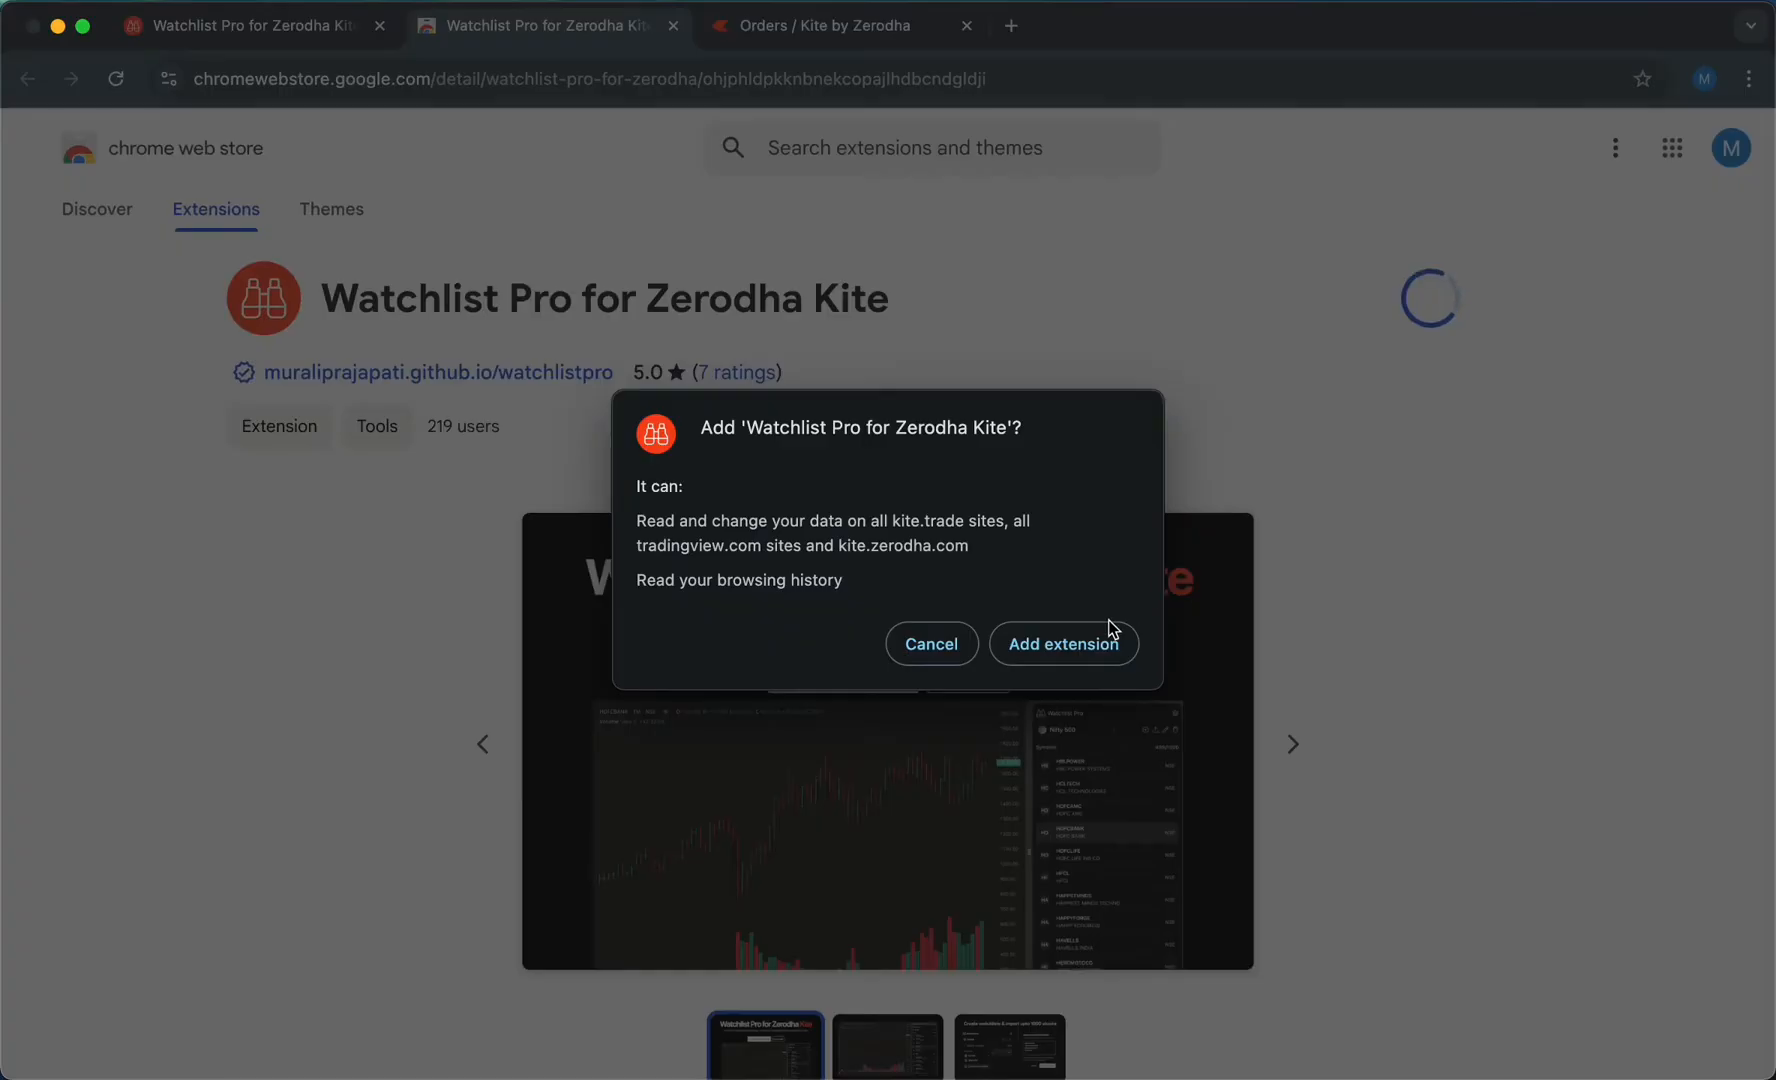
left_click(1078, 650)
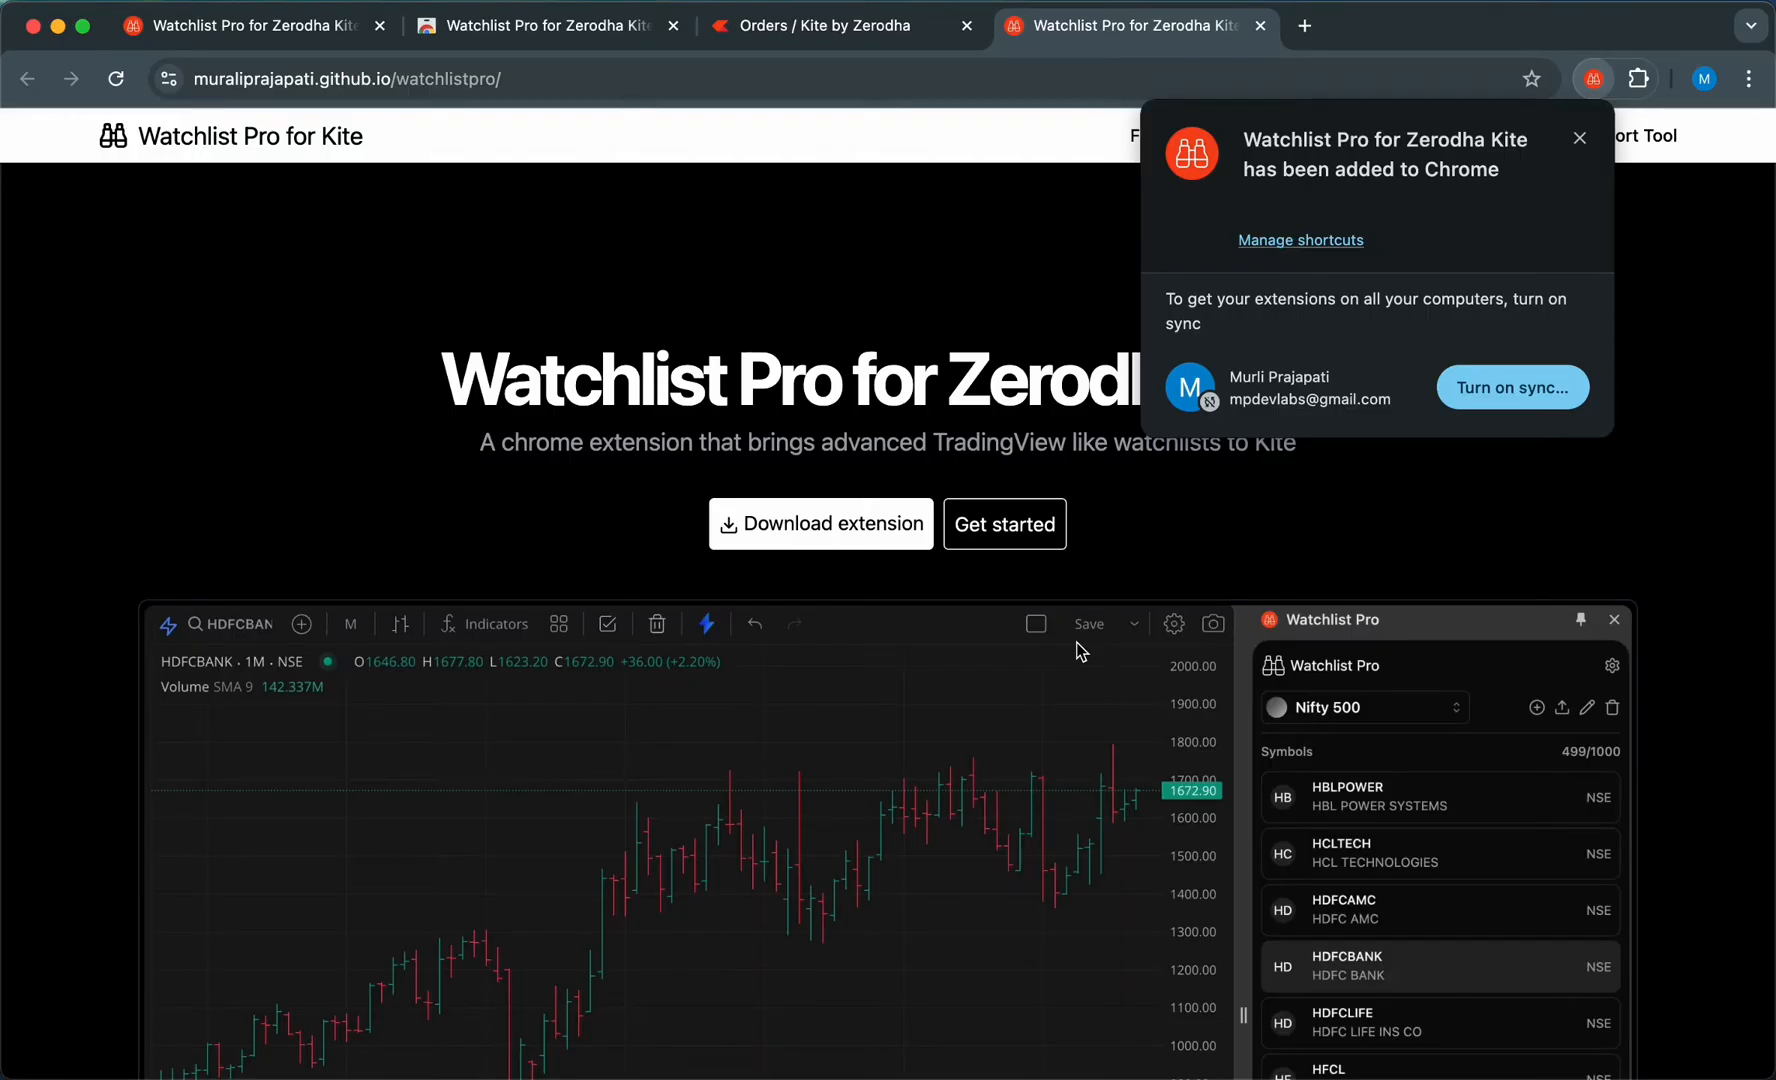
left_click(1078, 649)
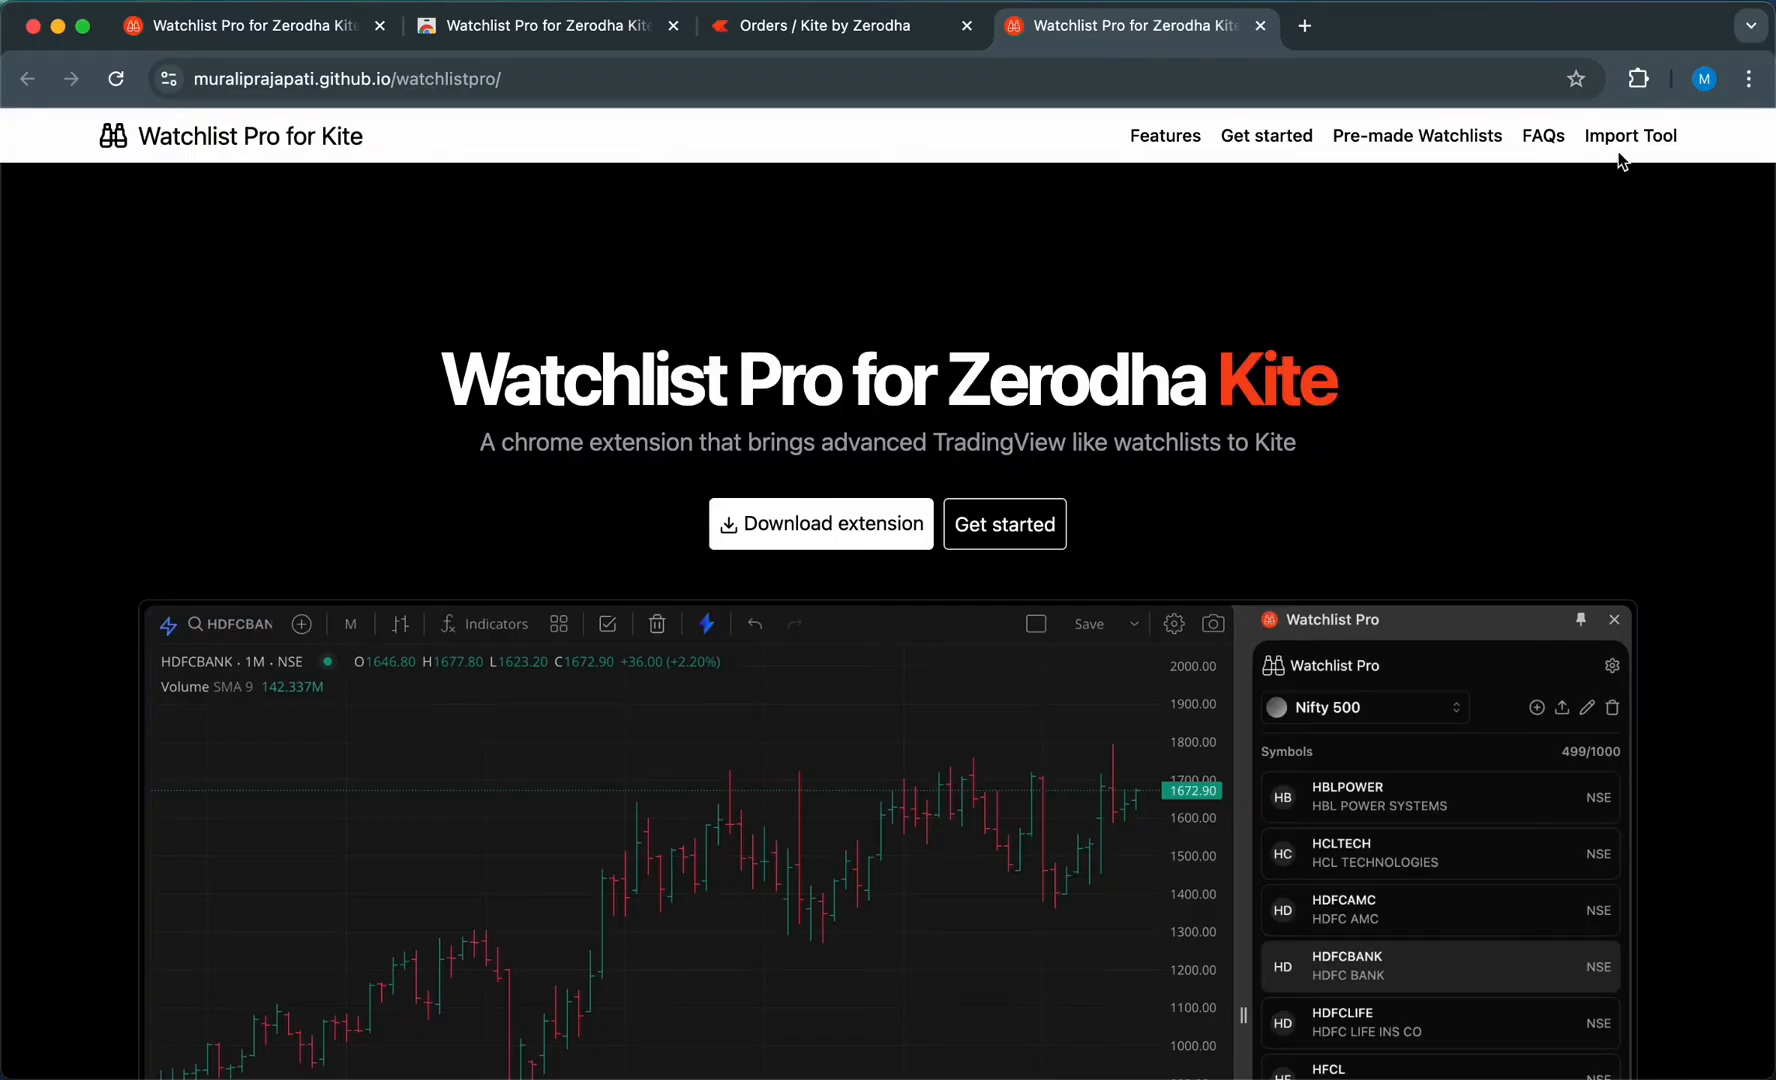
Pin the Watchlist Pro for Zerodha Kite extension so it stays accessible in the browser
left_click(1639, 80)
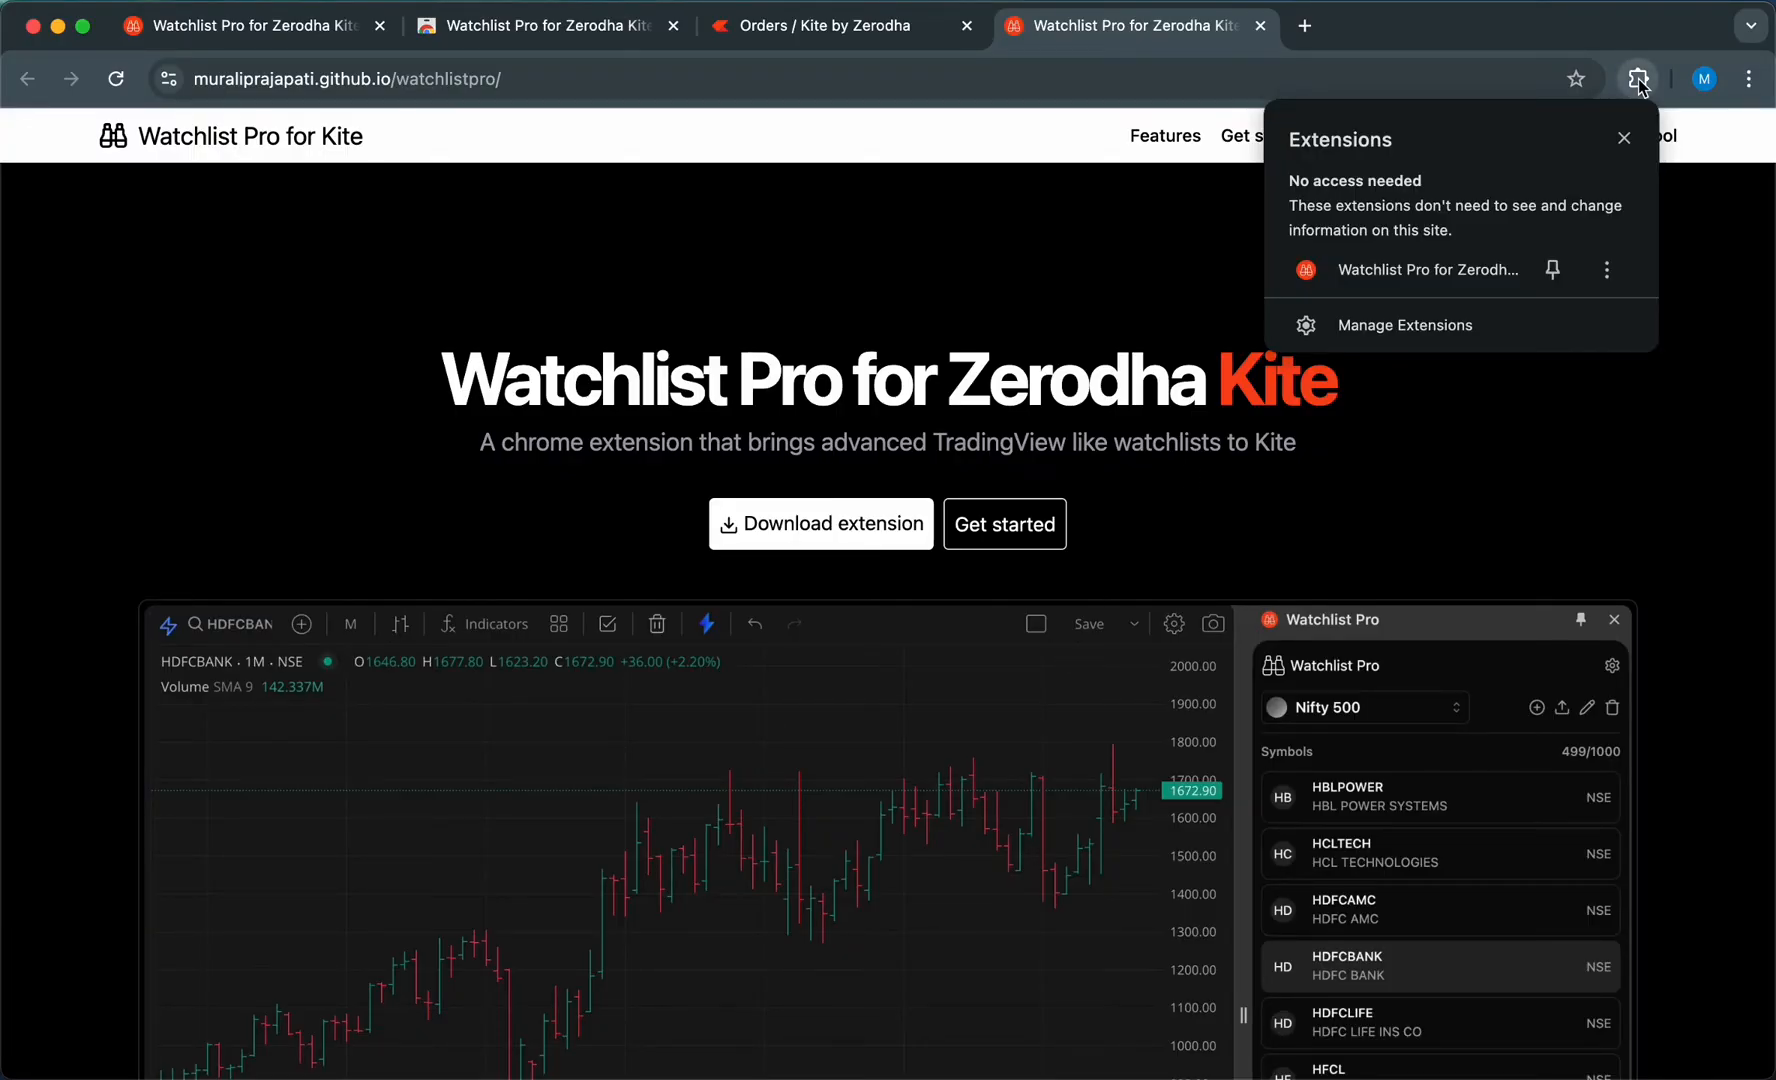
left_click(1556, 268)
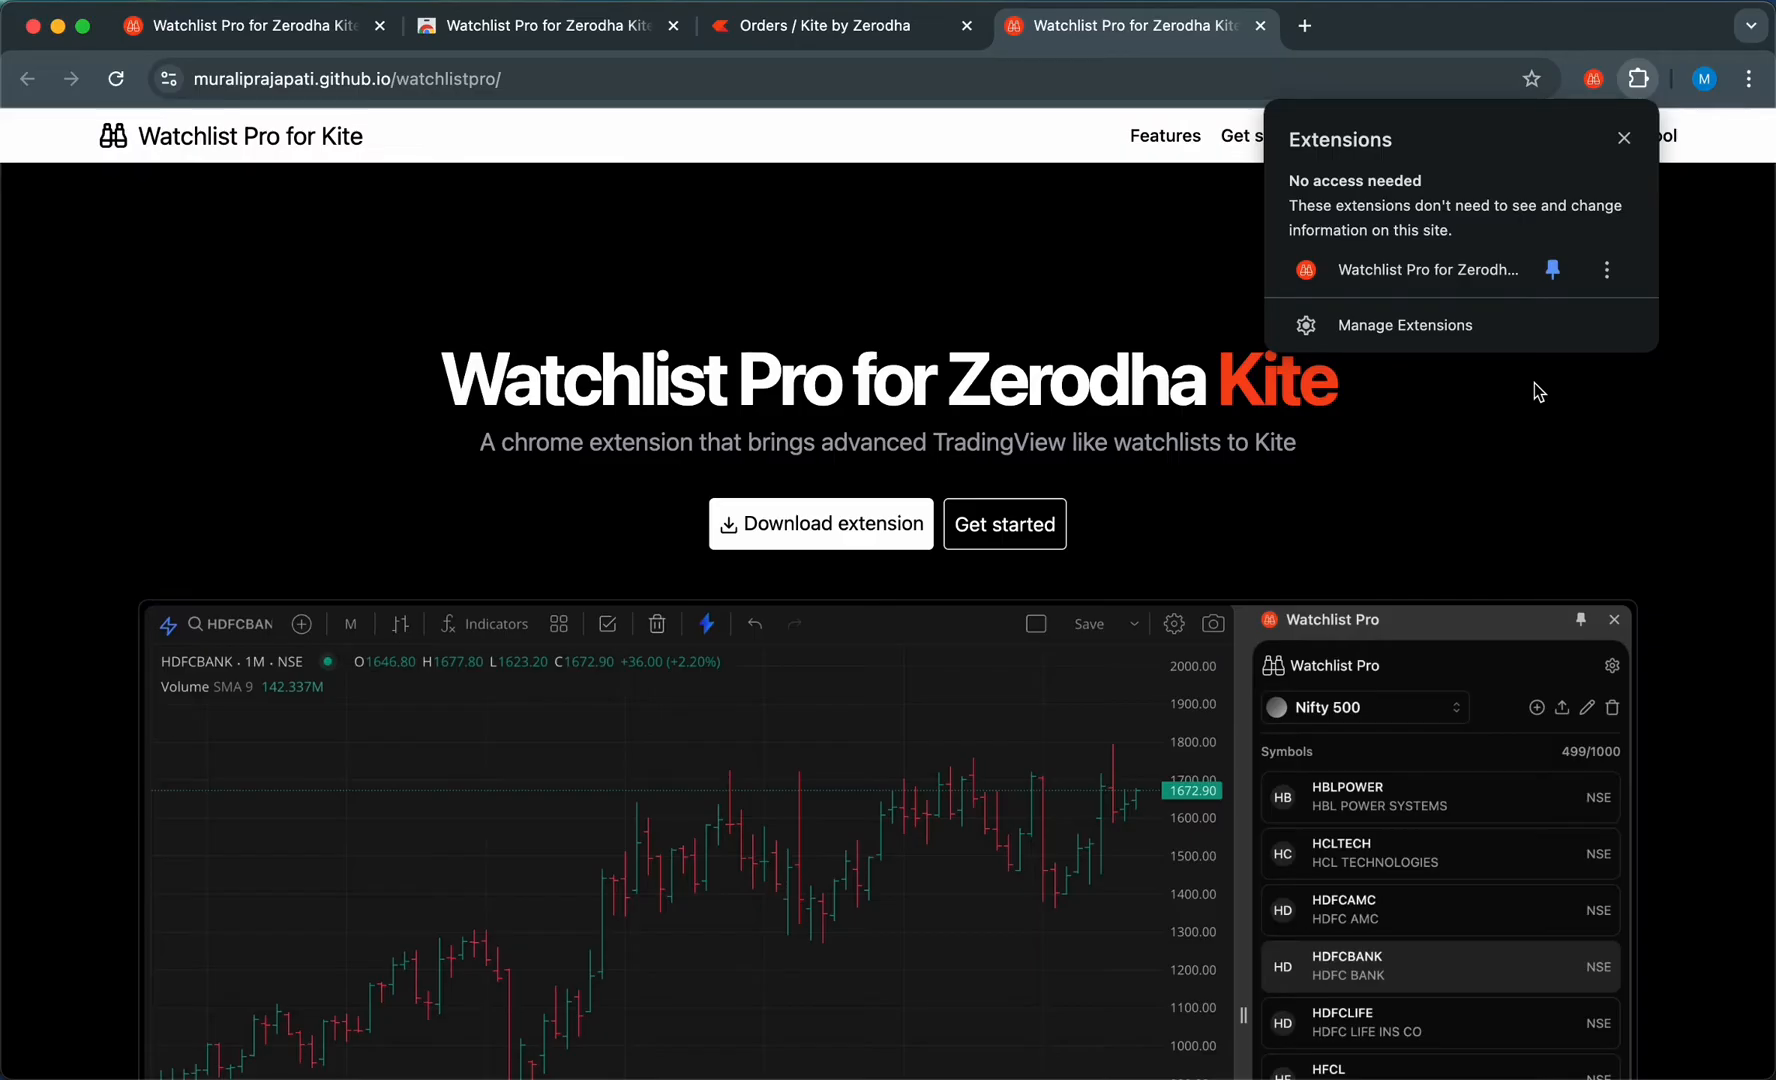
left_click(1537, 385)
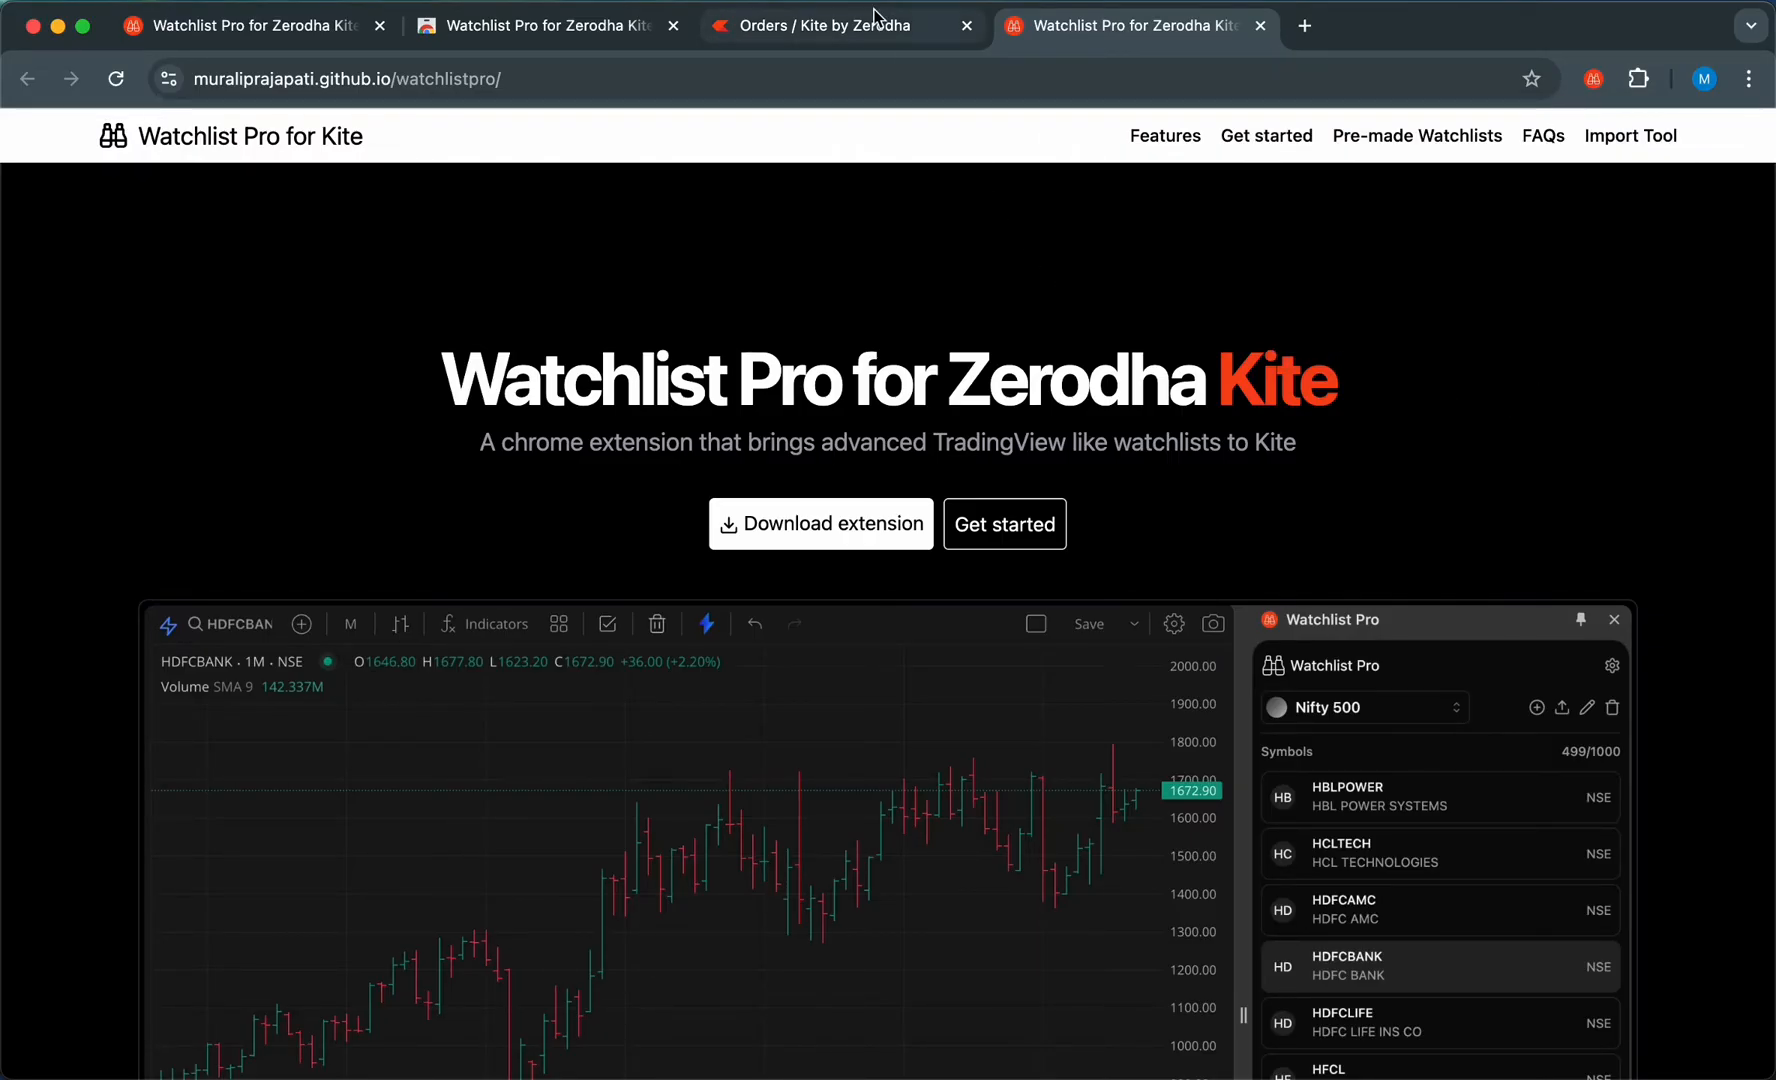
Open the NIFTY 50 chart from the Kite watchlist in a new tab and show Watchlist Pro beside it
left_click(845, 25)
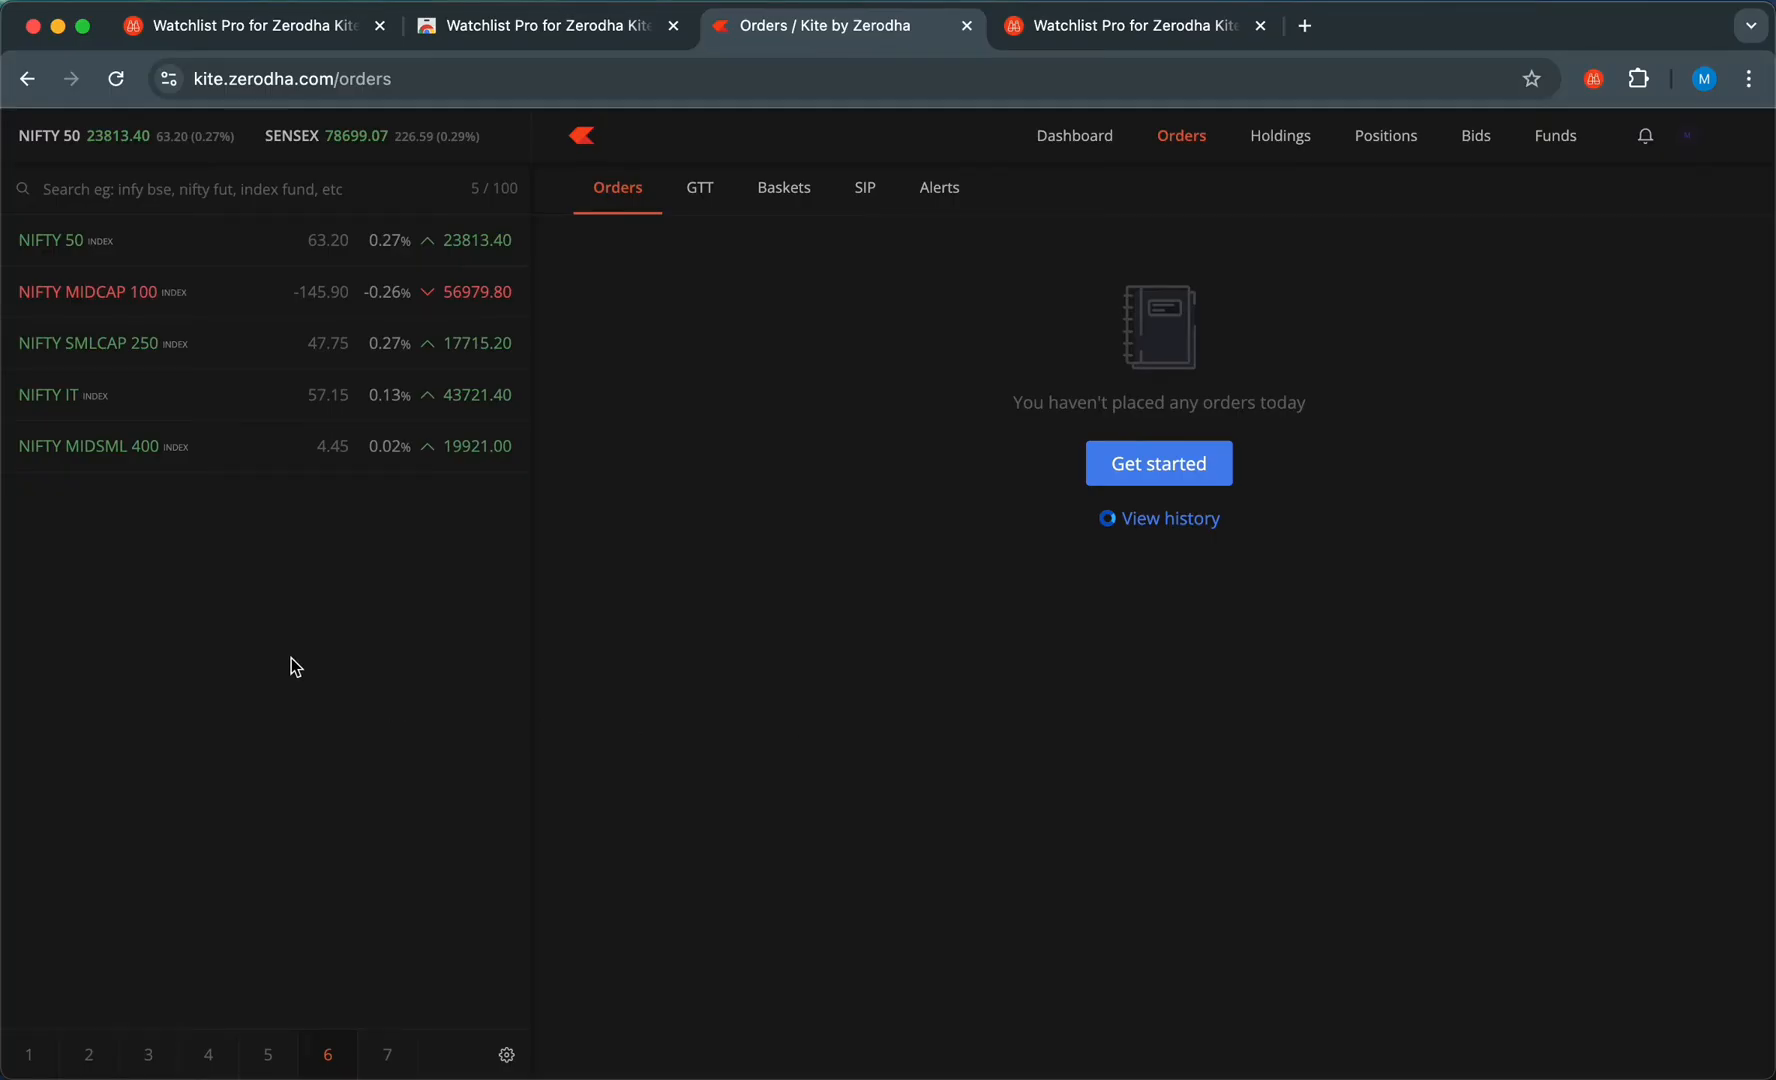
left_click(492, 242)
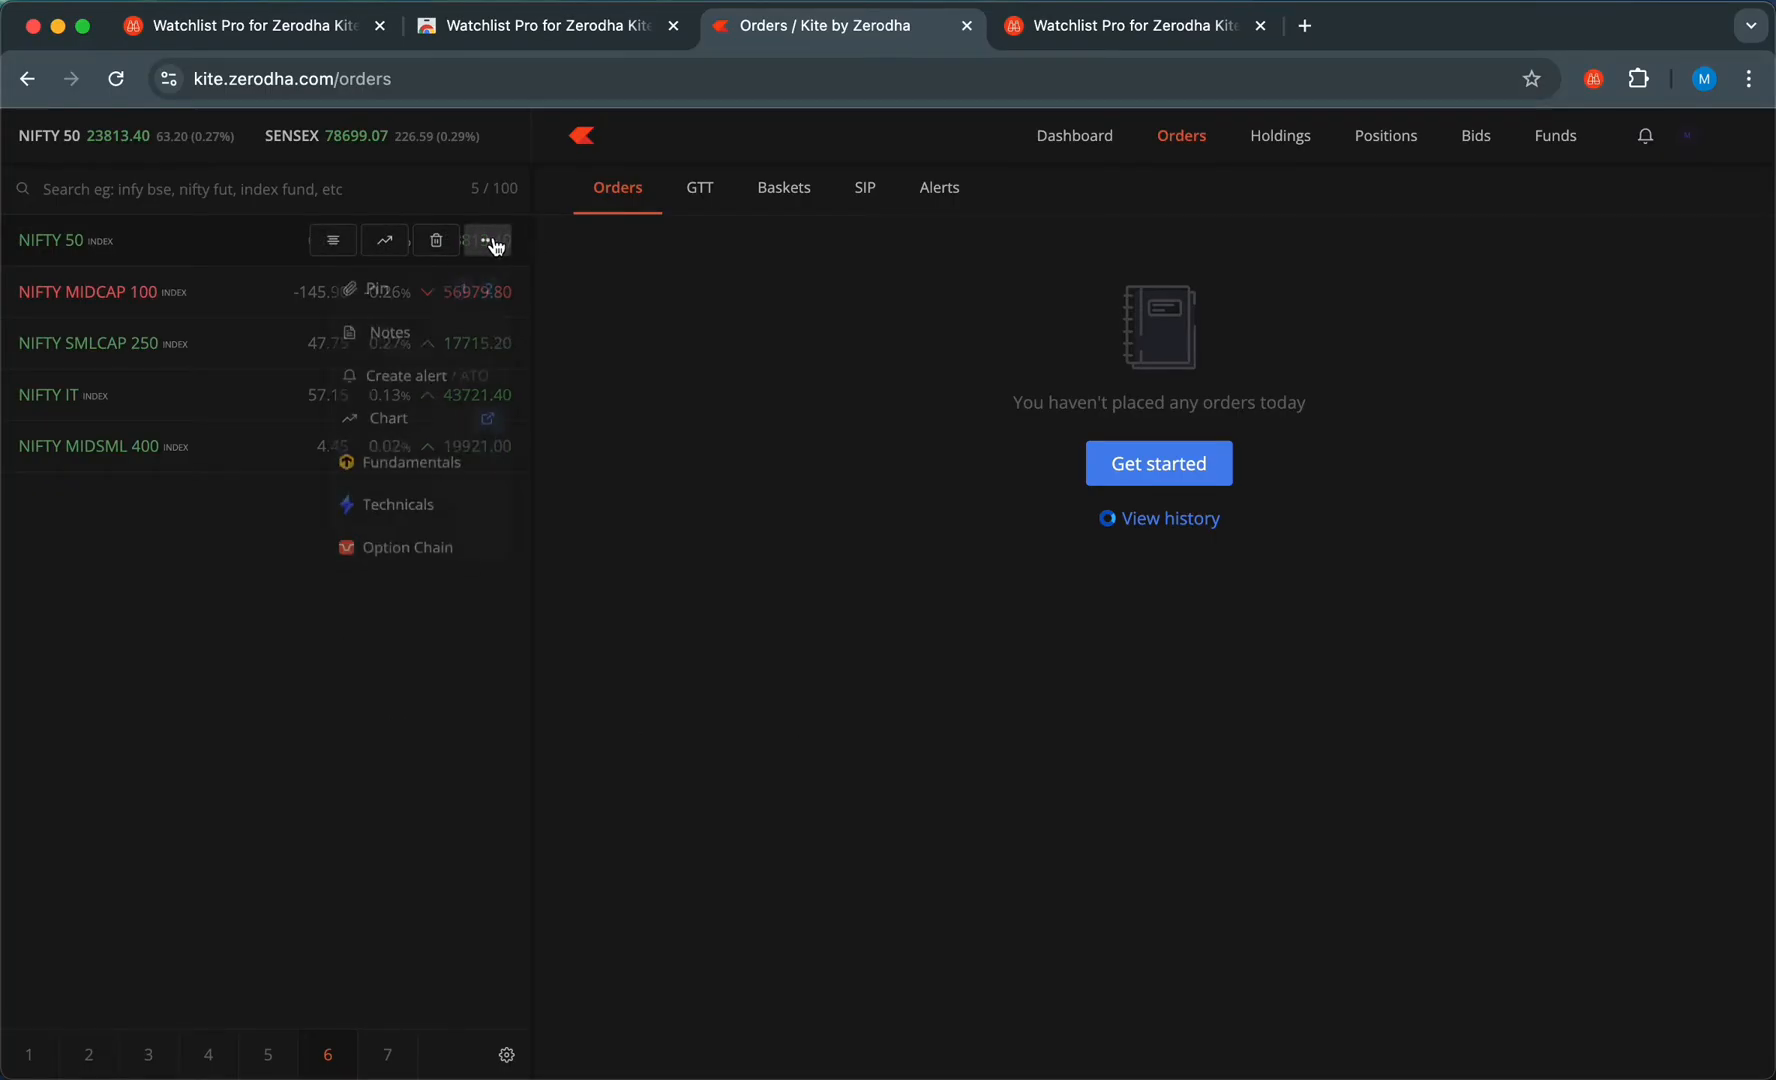
left_click(488, 424)
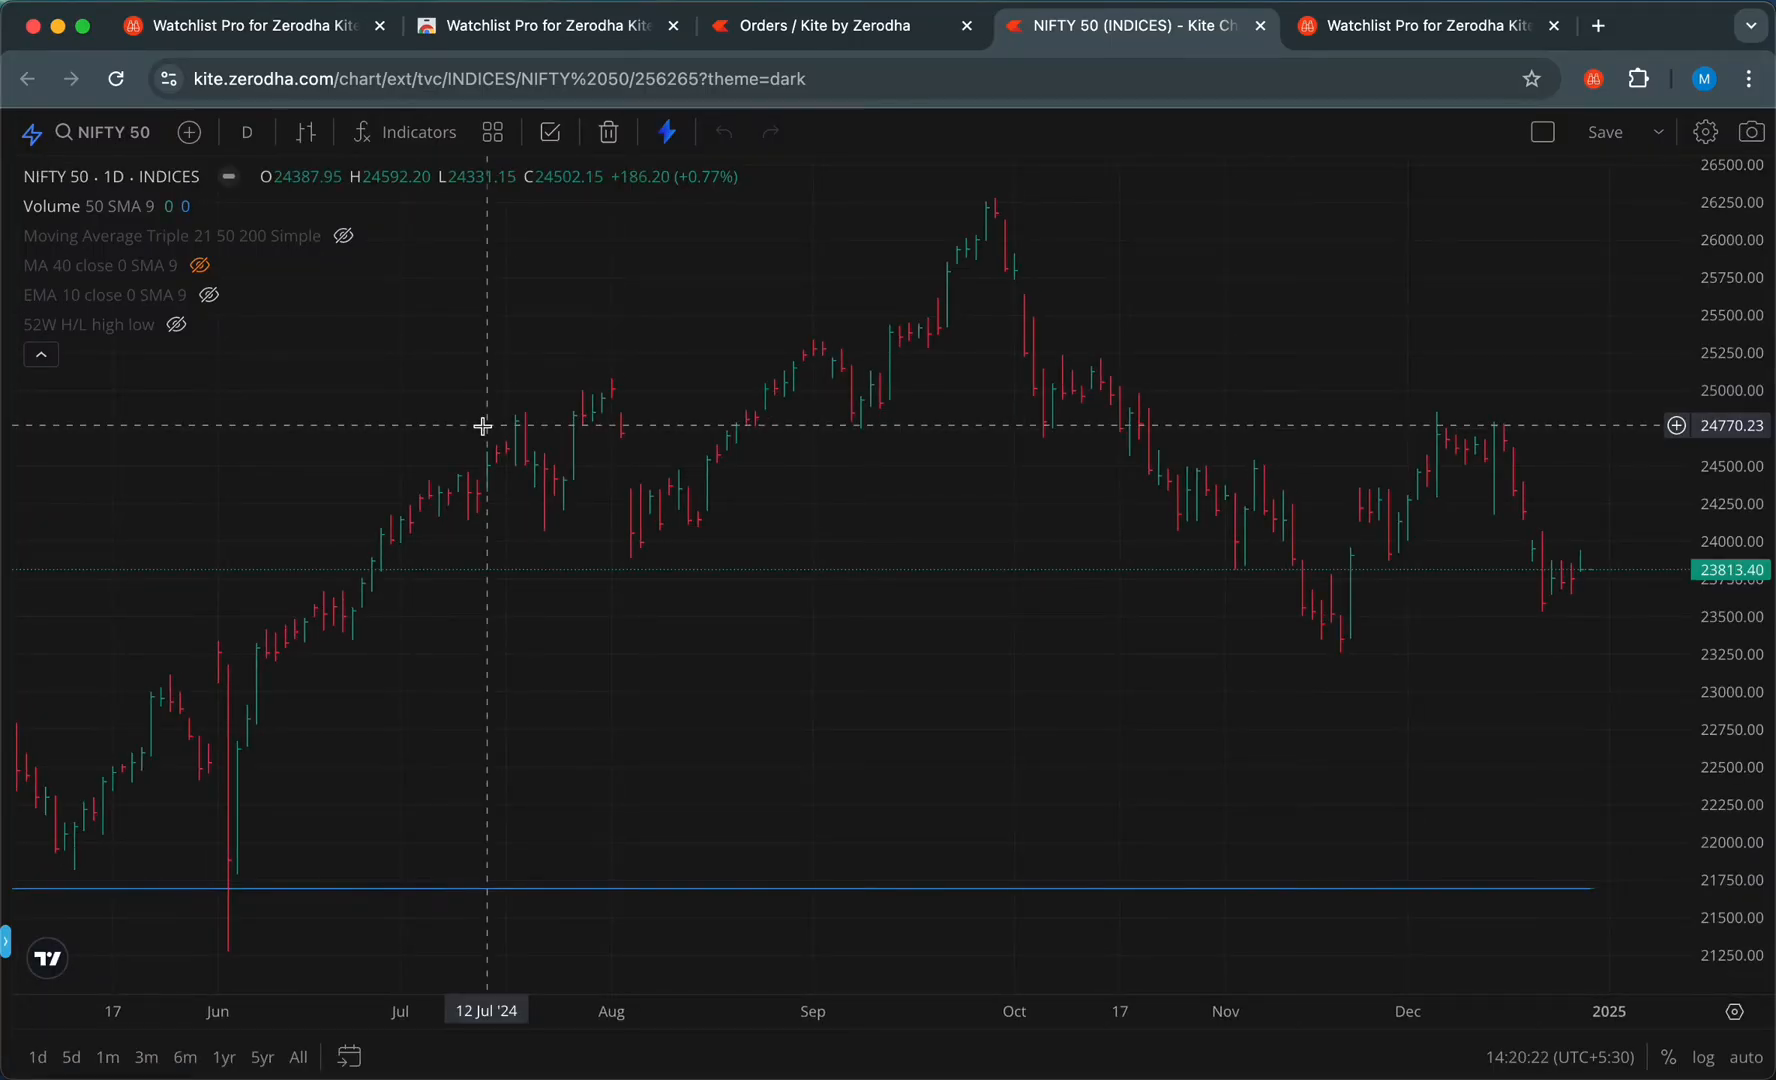
left_click(1595, 80)
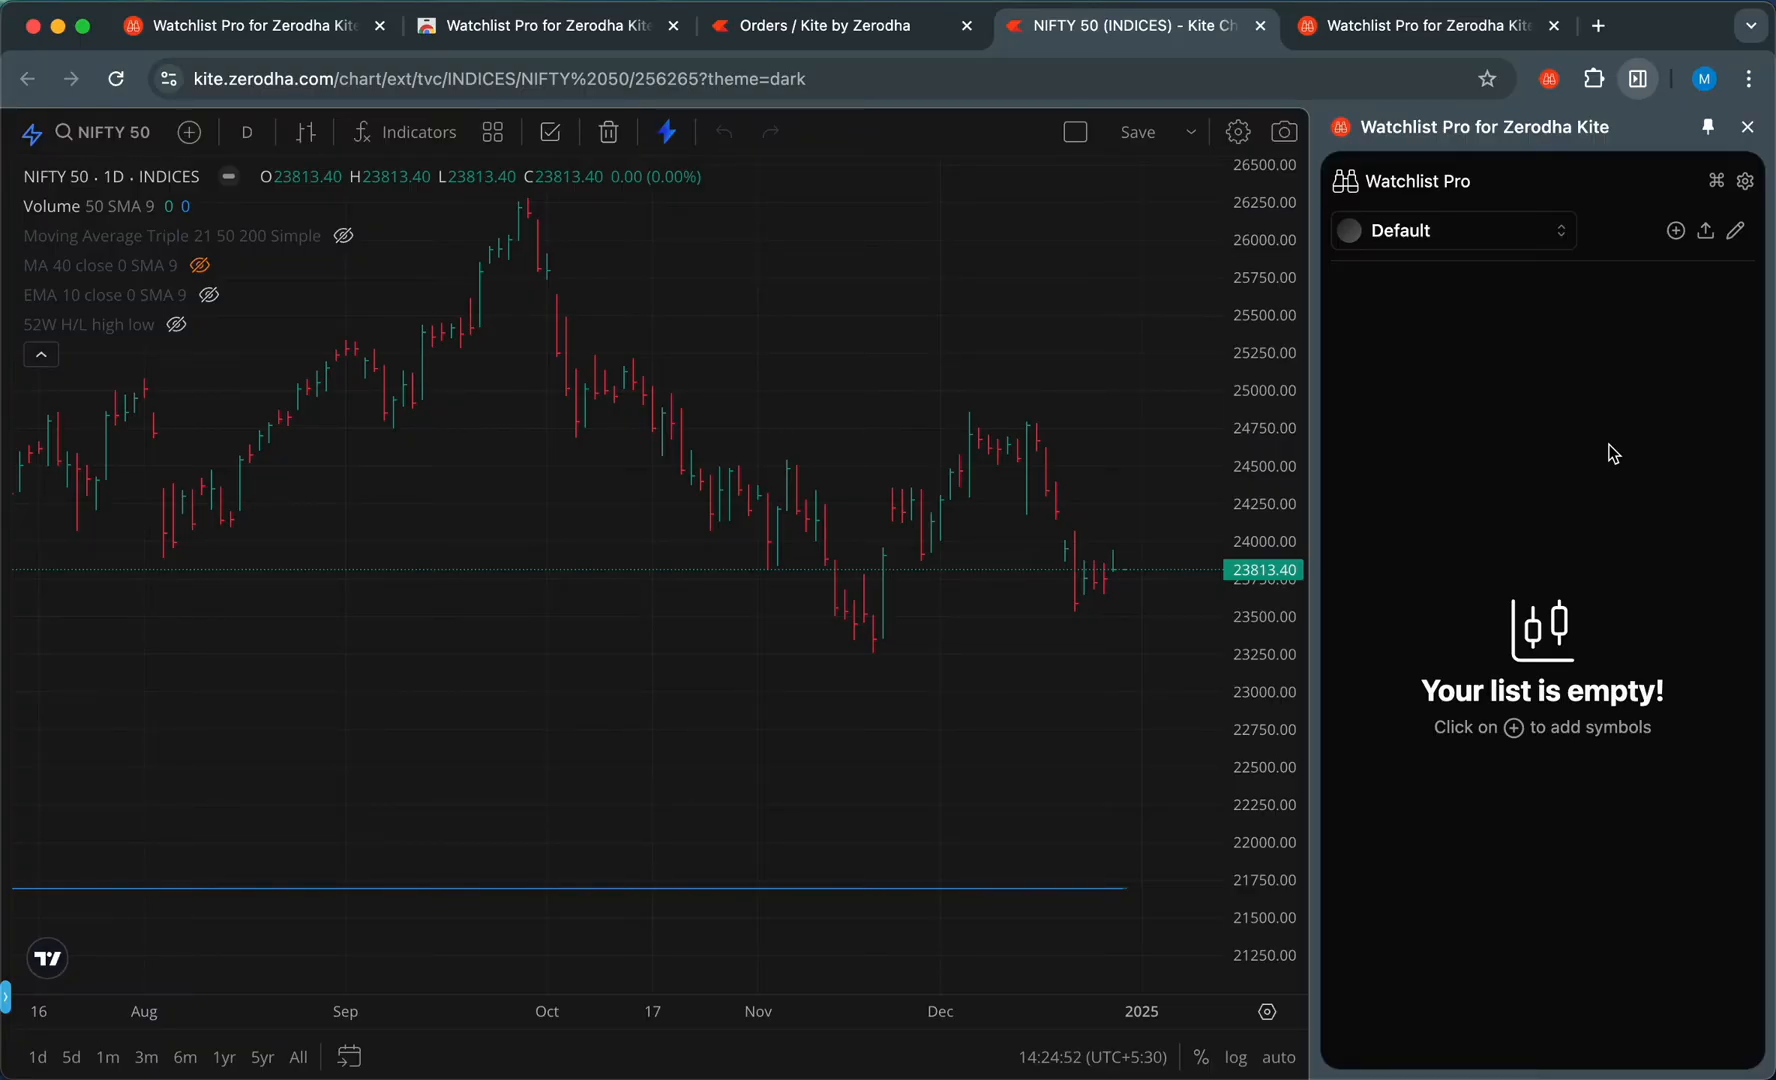
Add the NSE symbols HDFCBANK, TCS and AXISBANK to the Default watchlist
left_click(1676, 232)
type("hdfcbank")
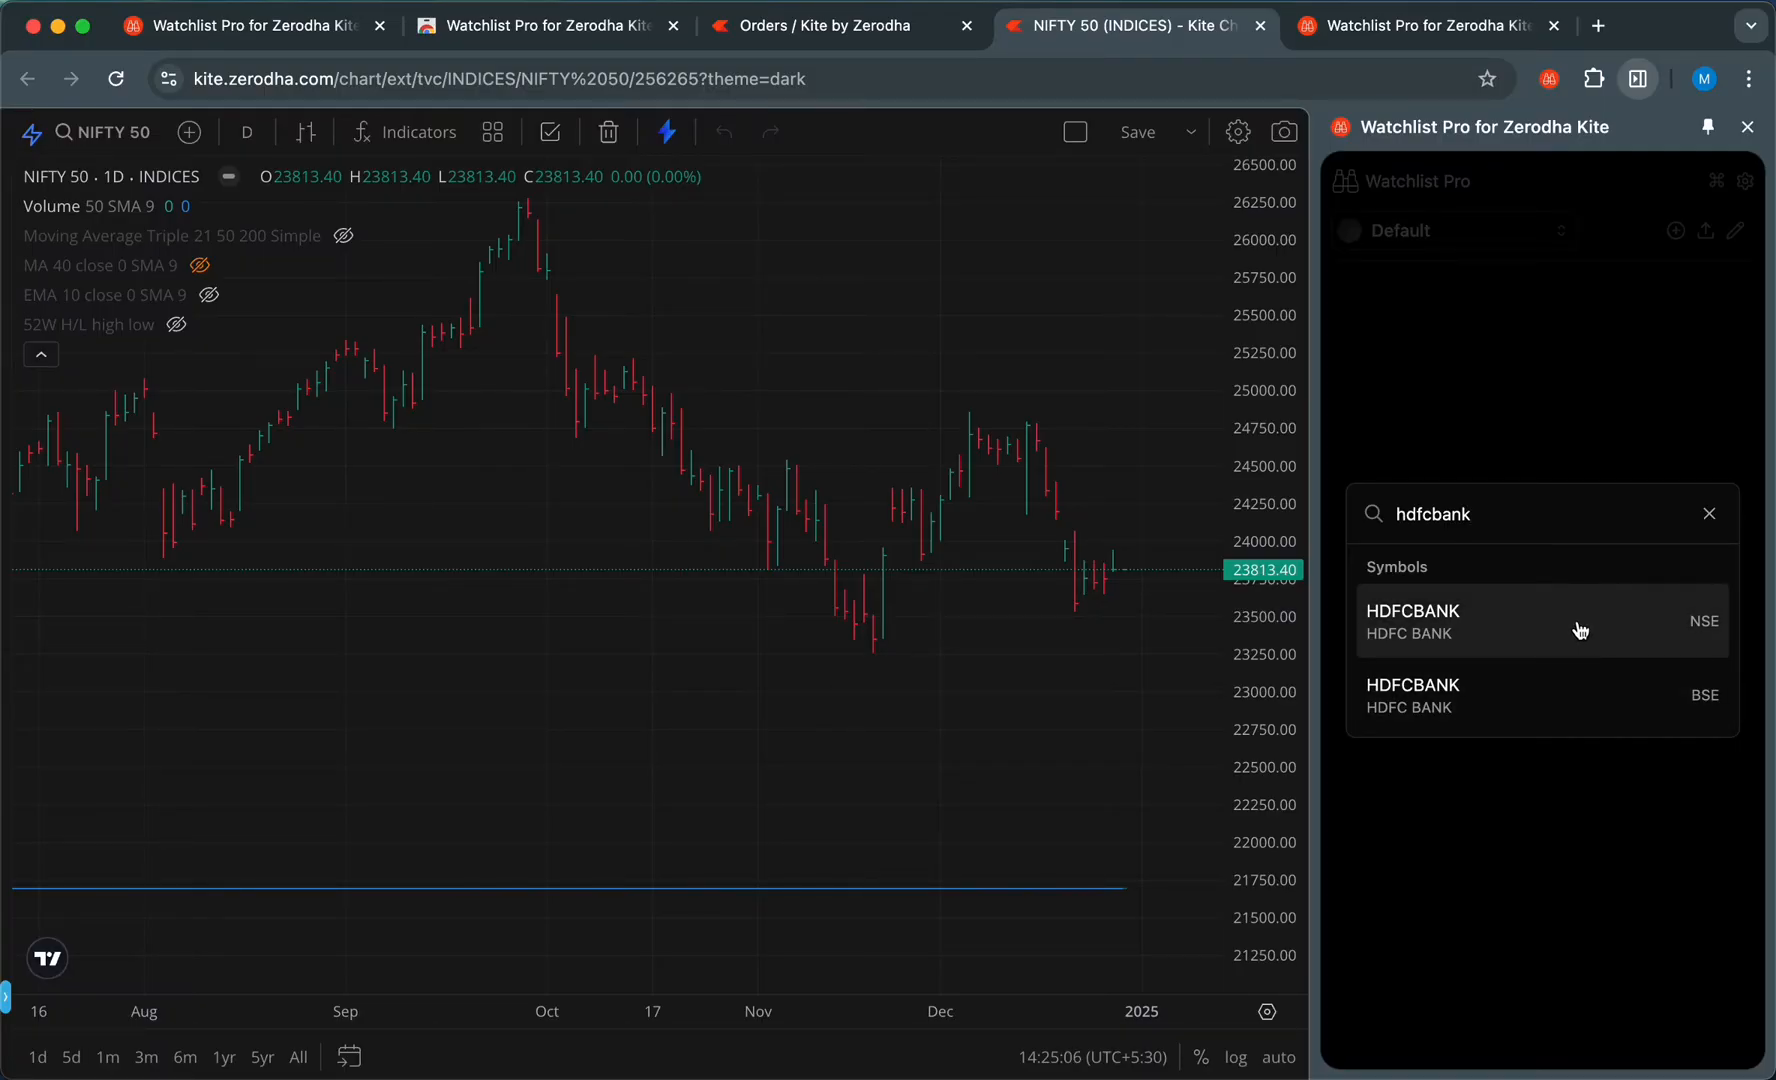
left_click(1579, 629)
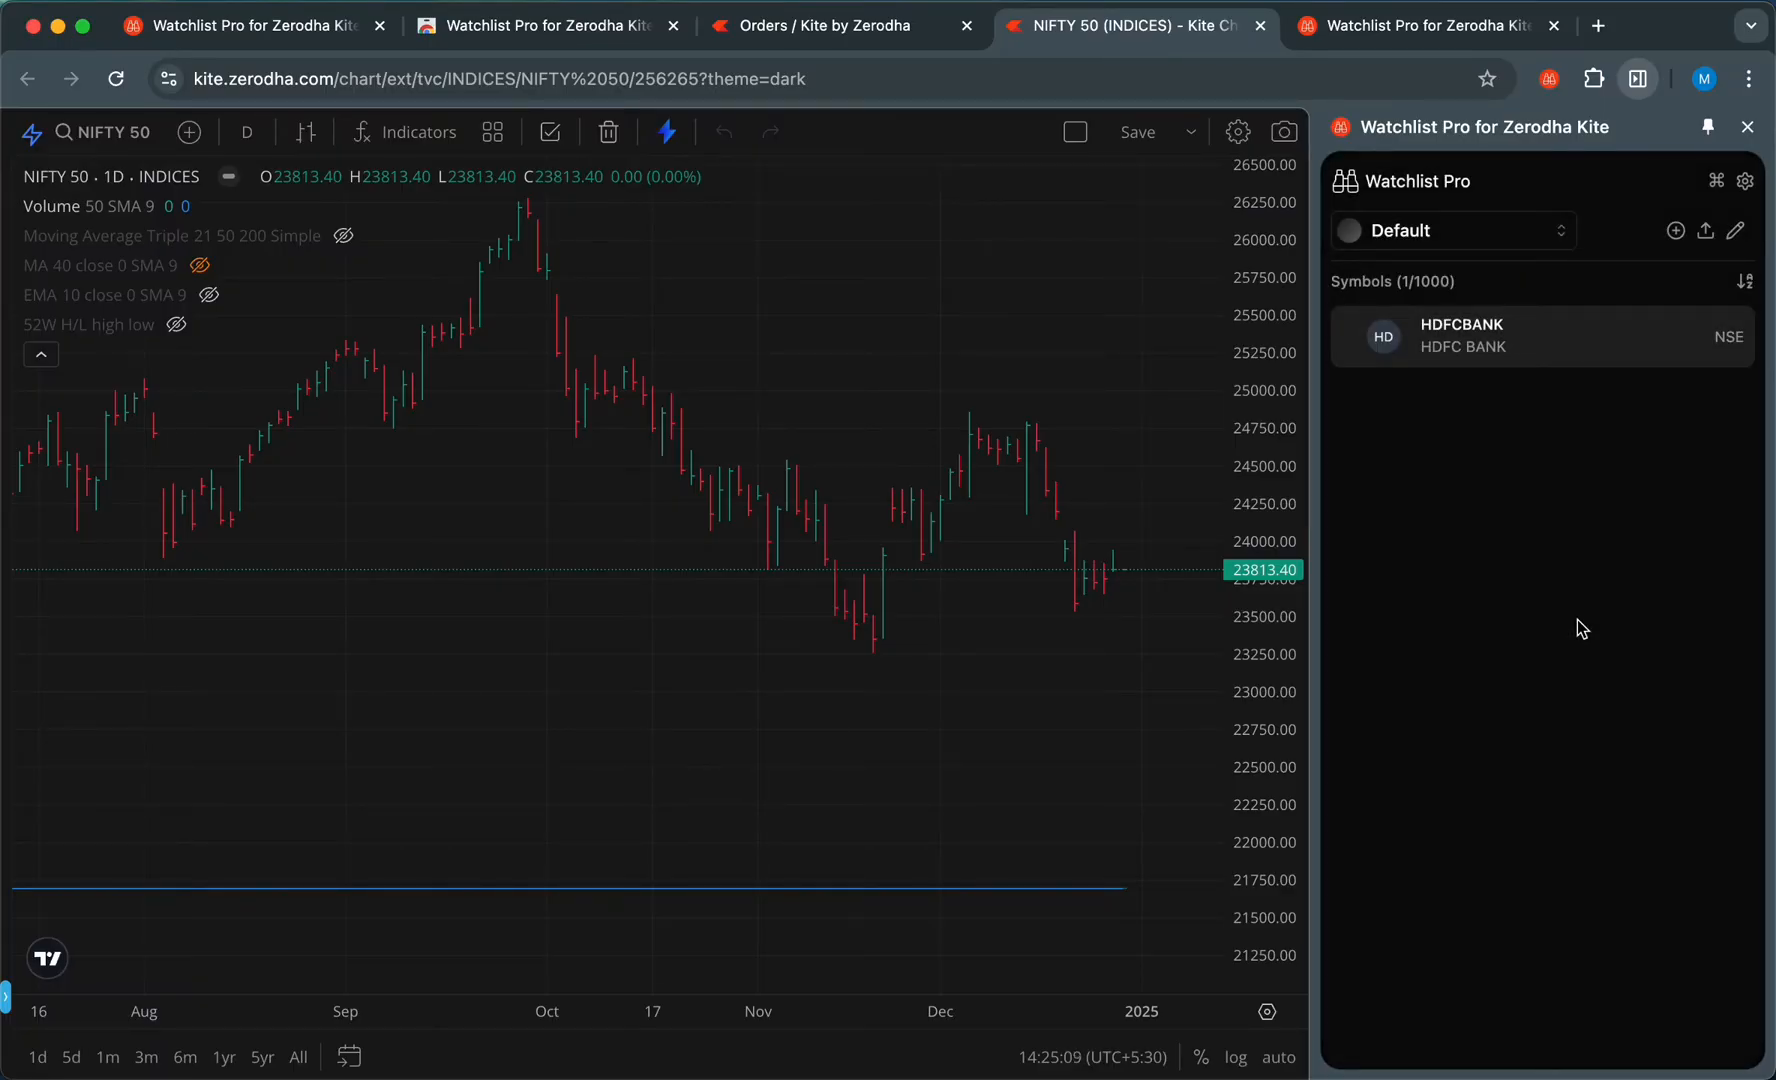
left_click(1676, 232)
type("tcs")
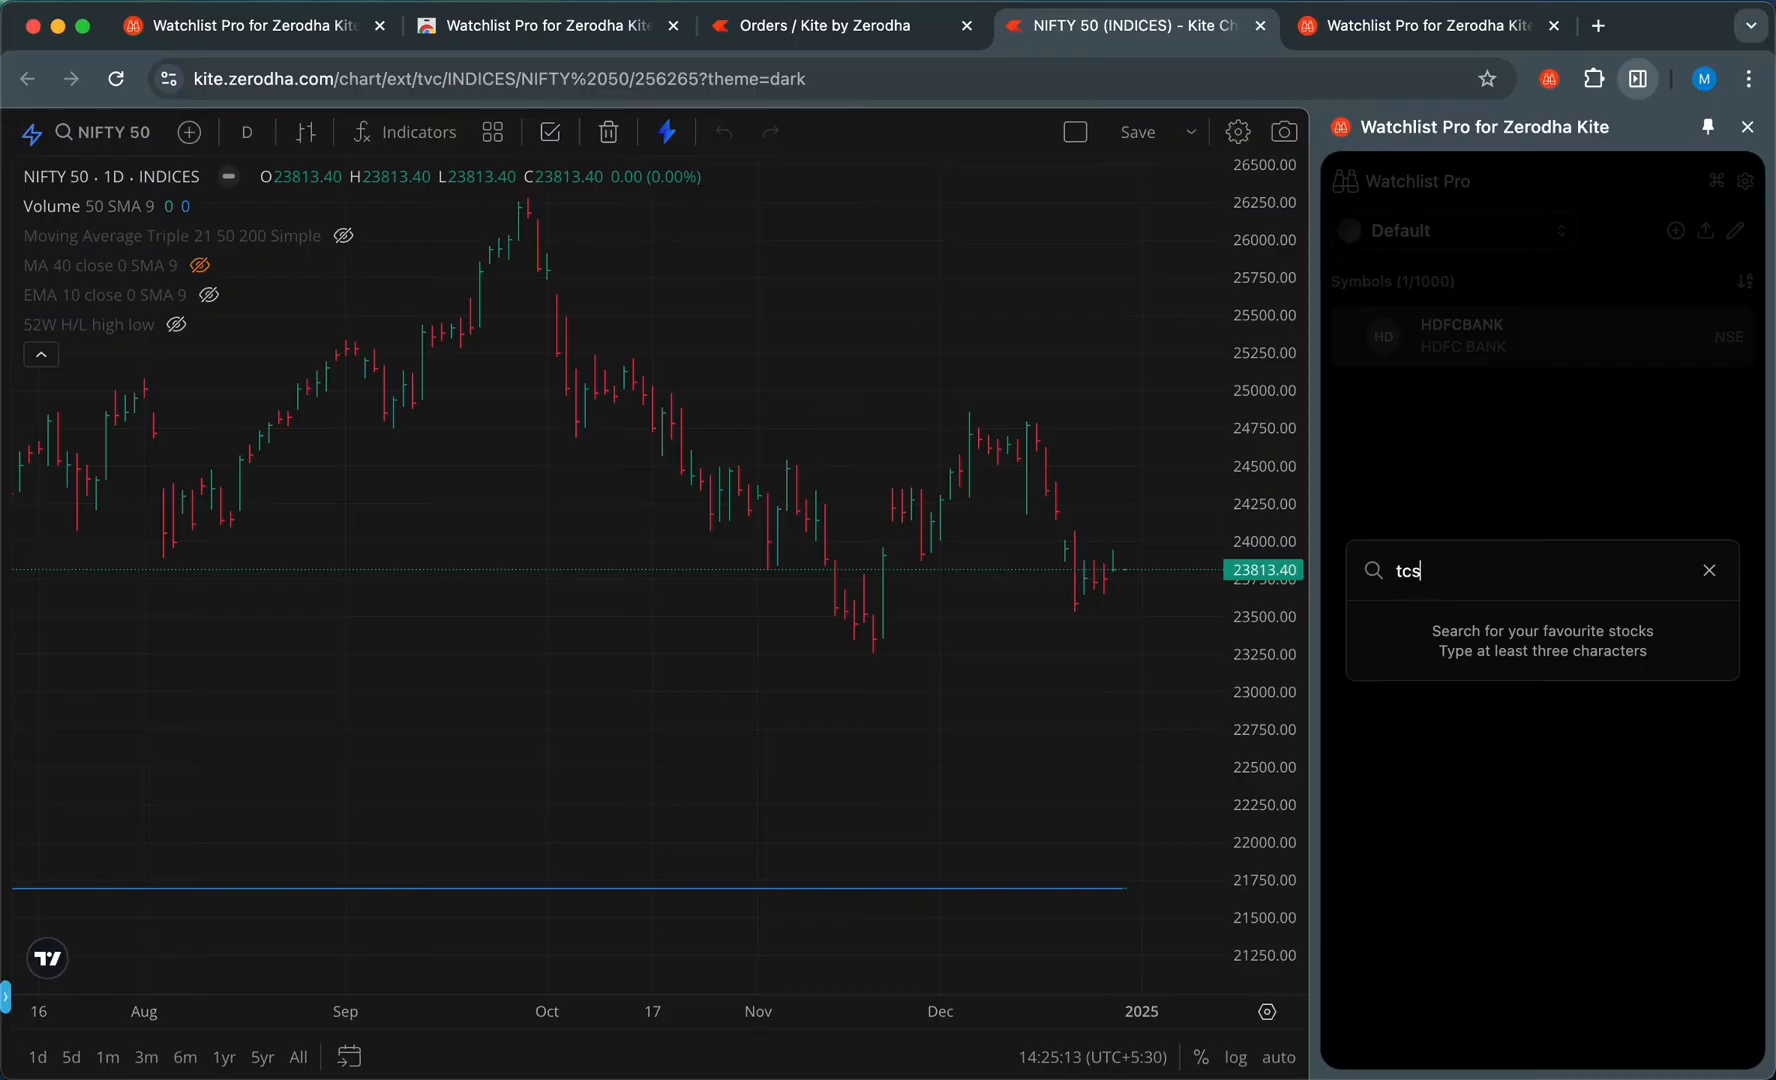
left_click(1533, 550)
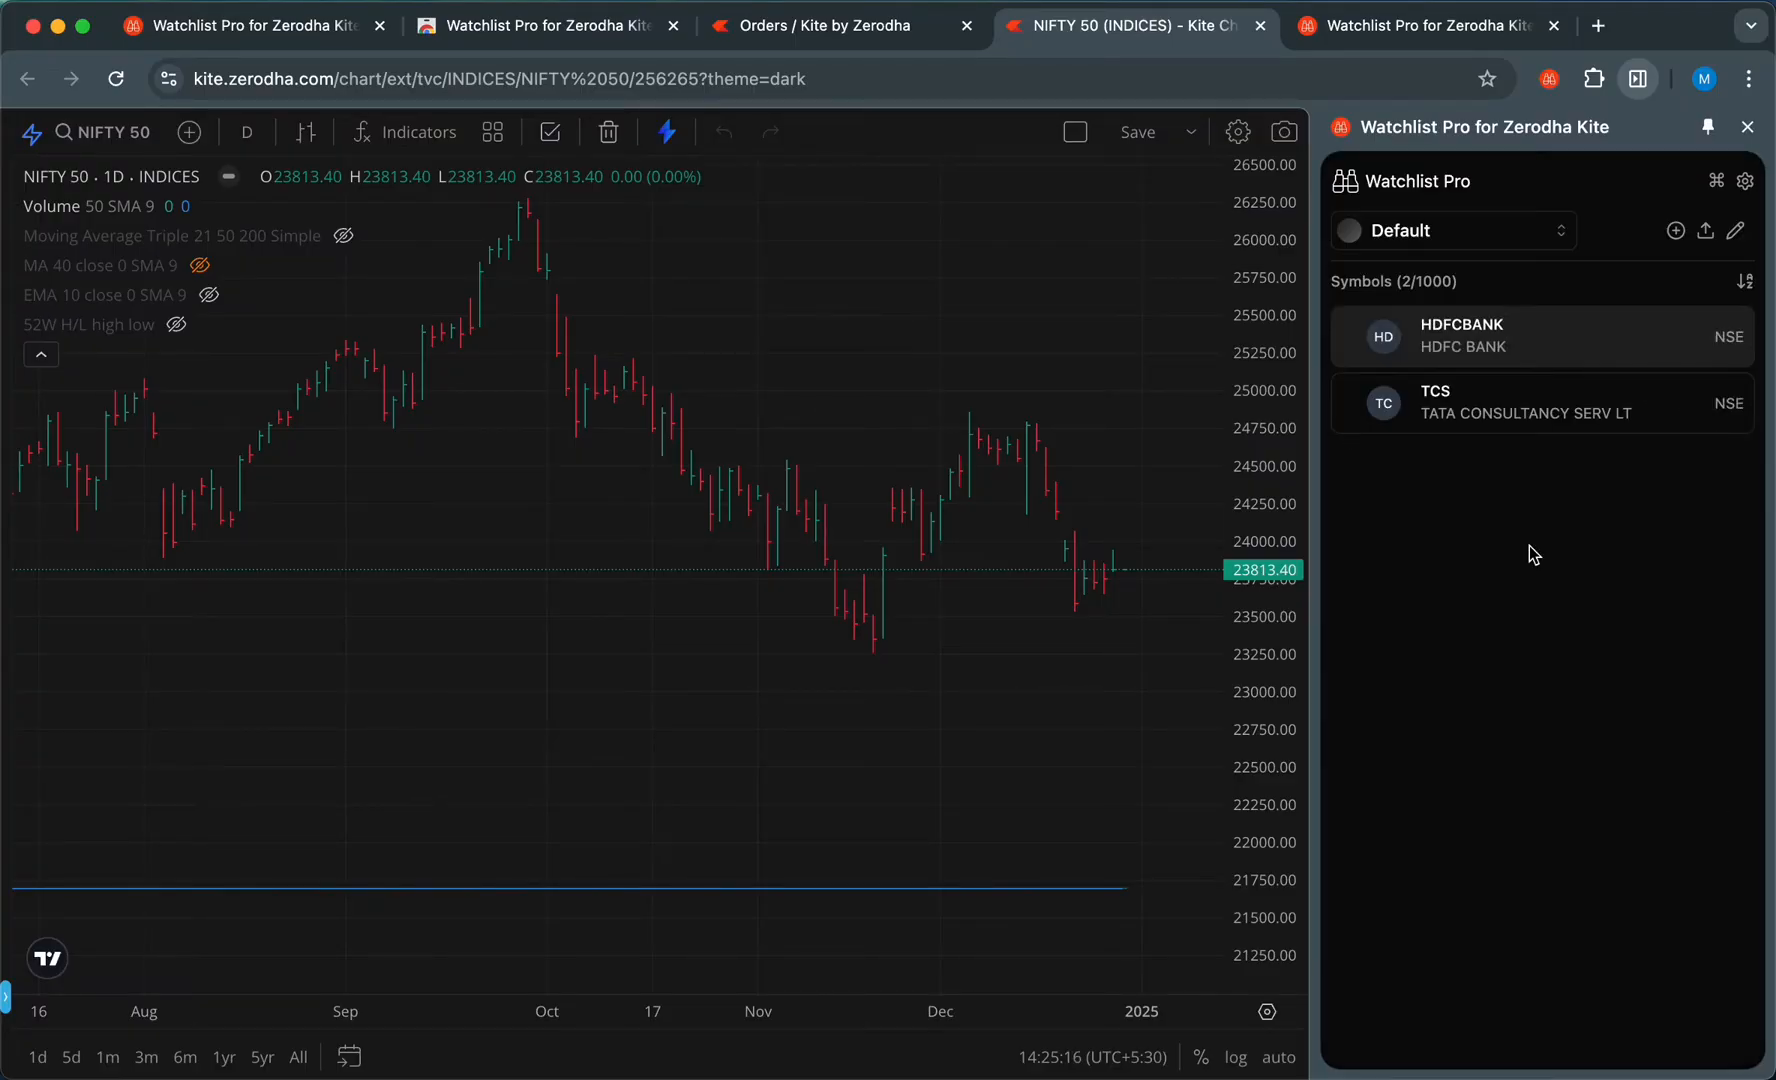
left_click(1676, 231)
type("axis")
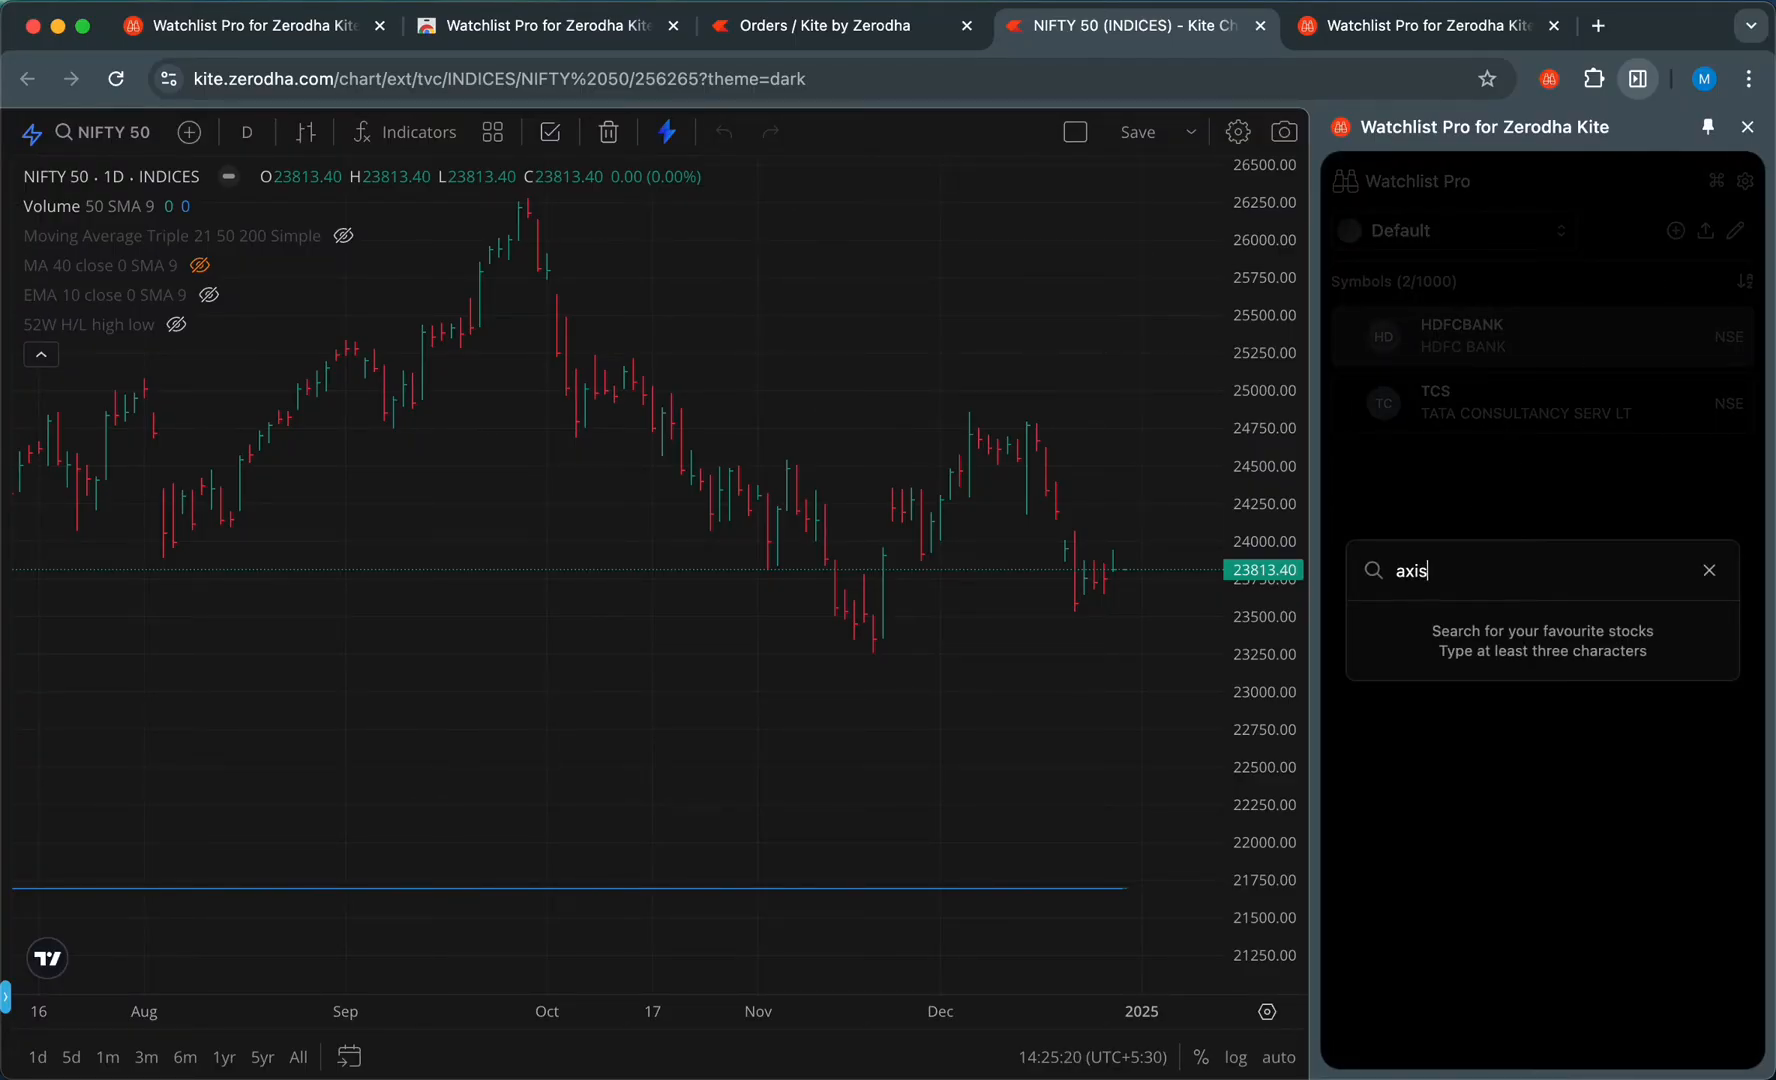
left_click(1474, 627)
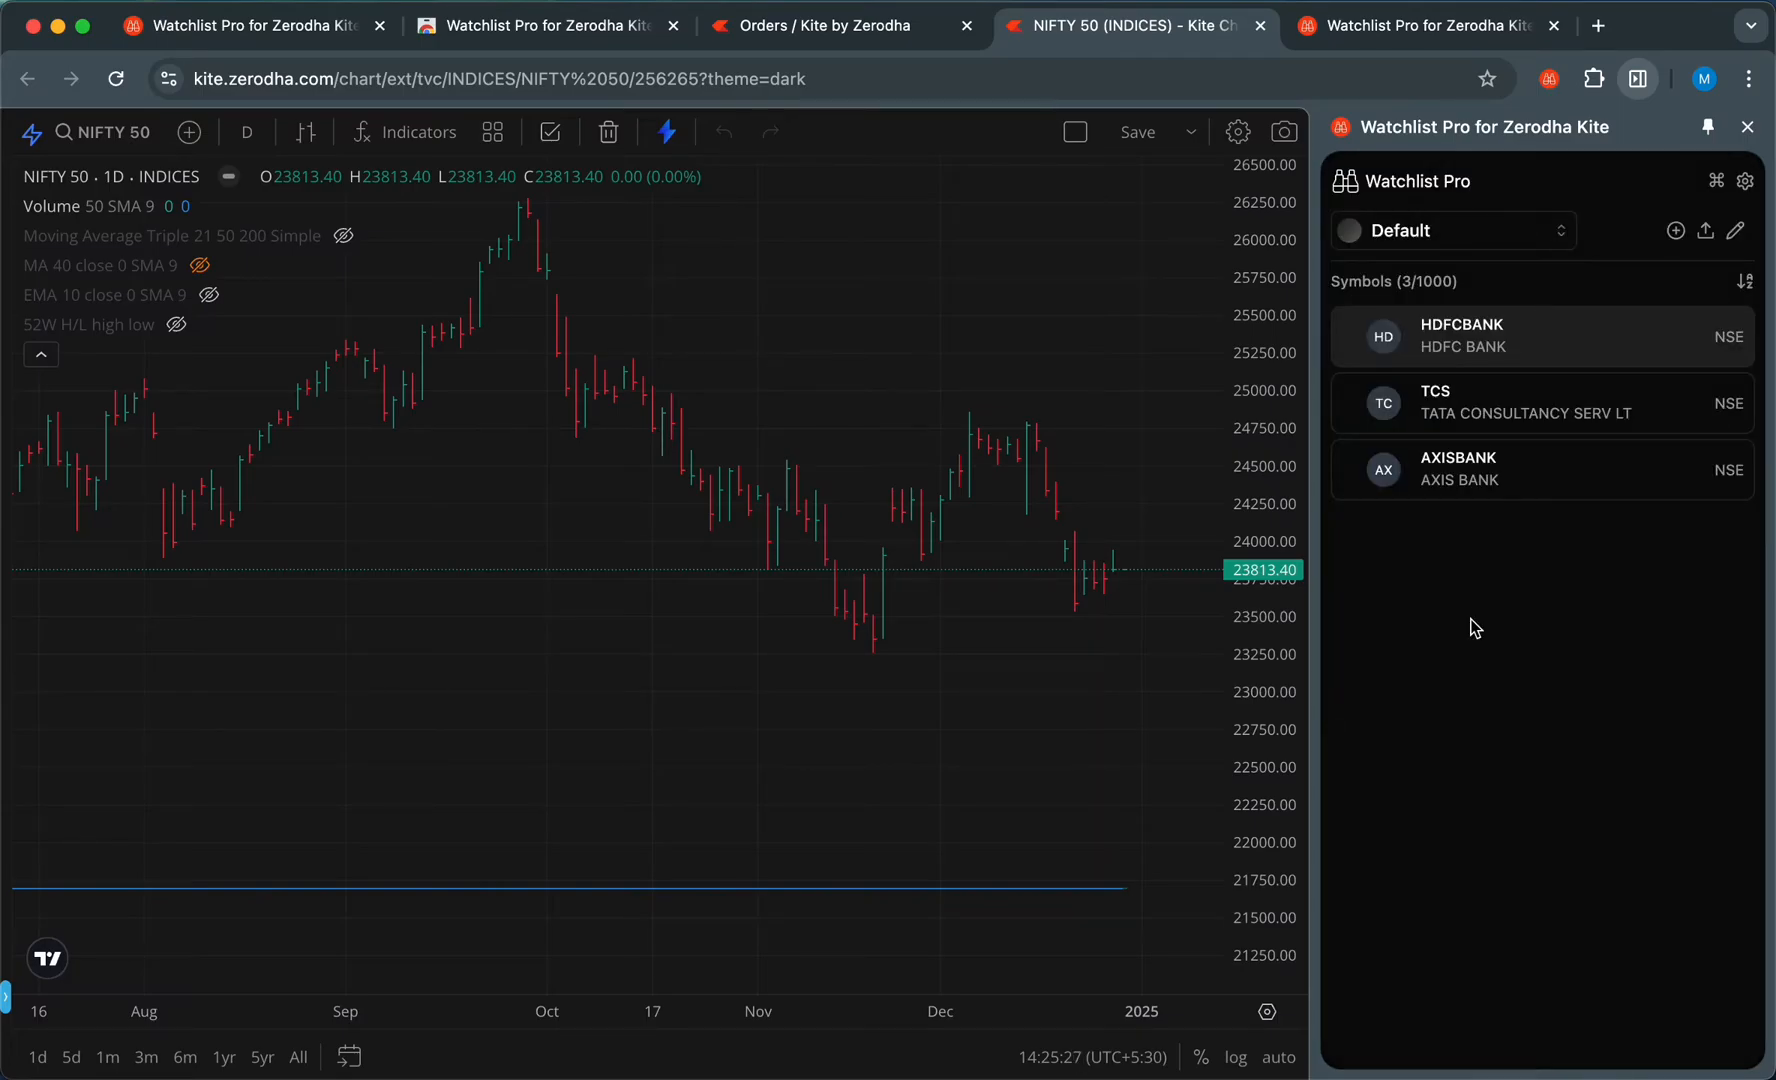
View the charts of HDFCBANK, TCS and AXISBANK from the Default watchlist
left_click(1531, 350)
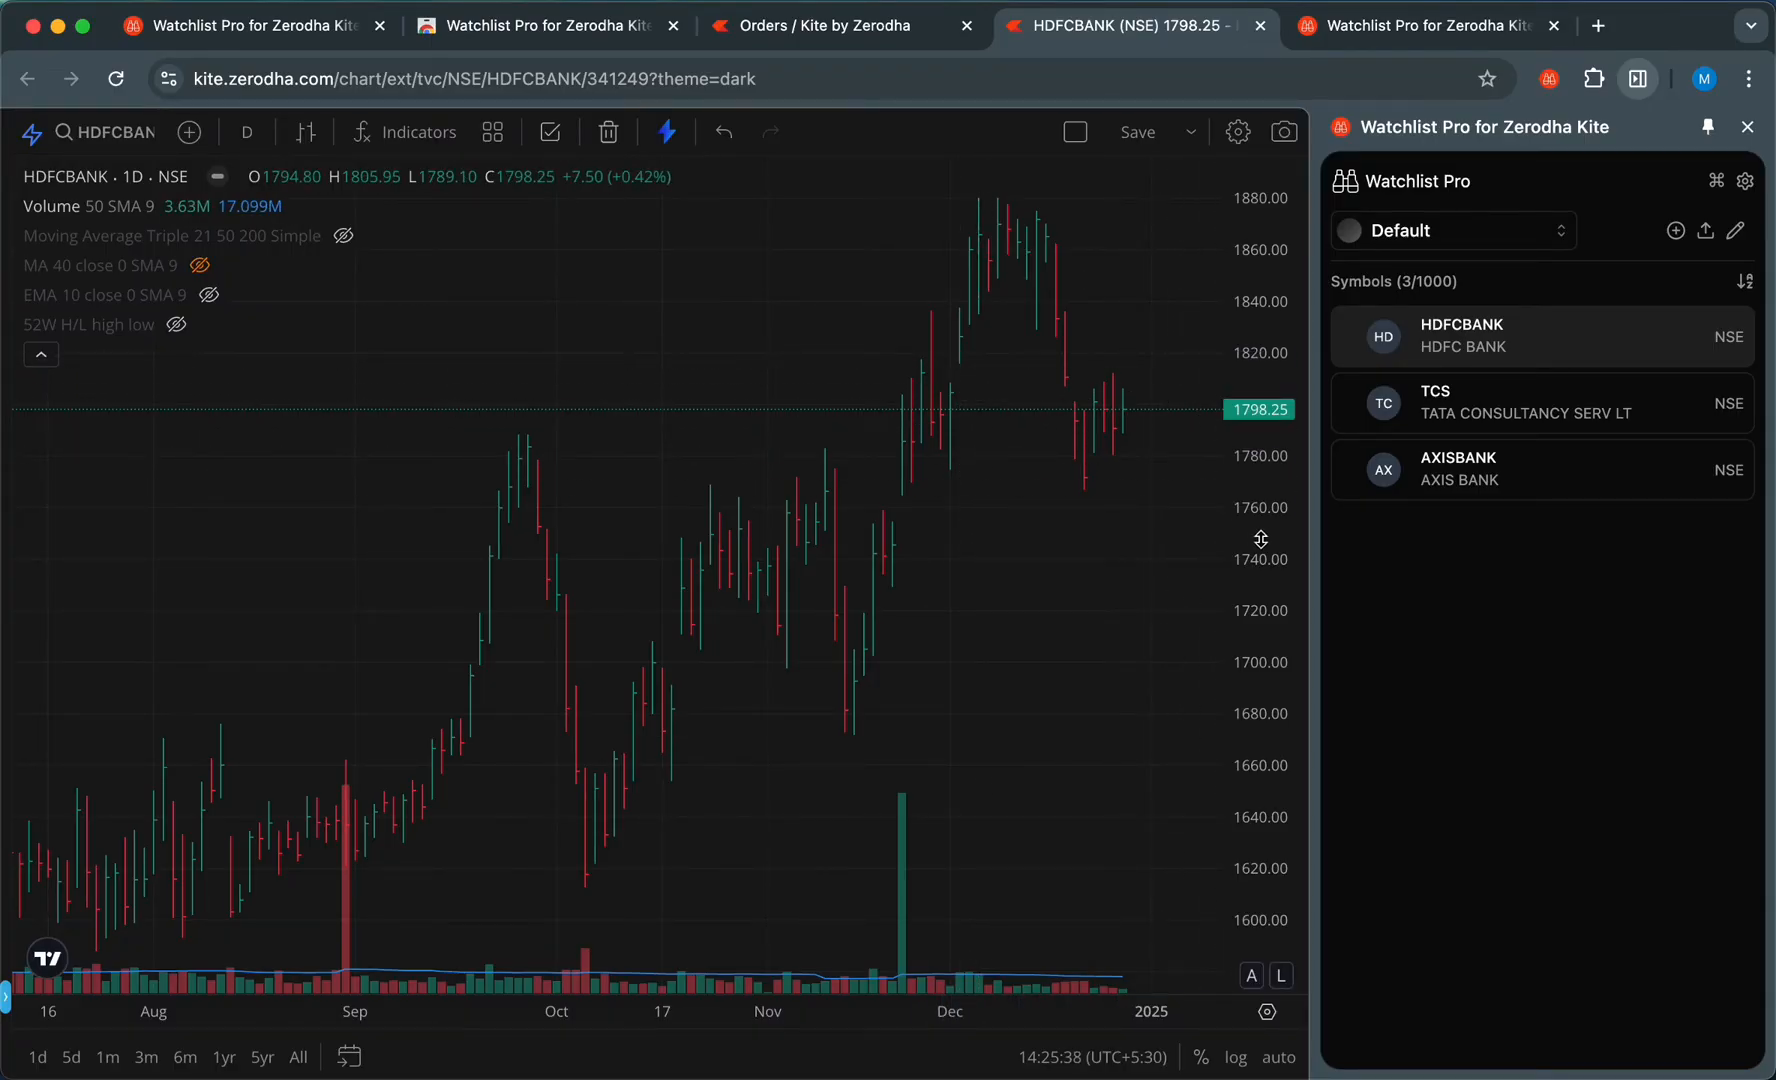
left_click(1488, 418)
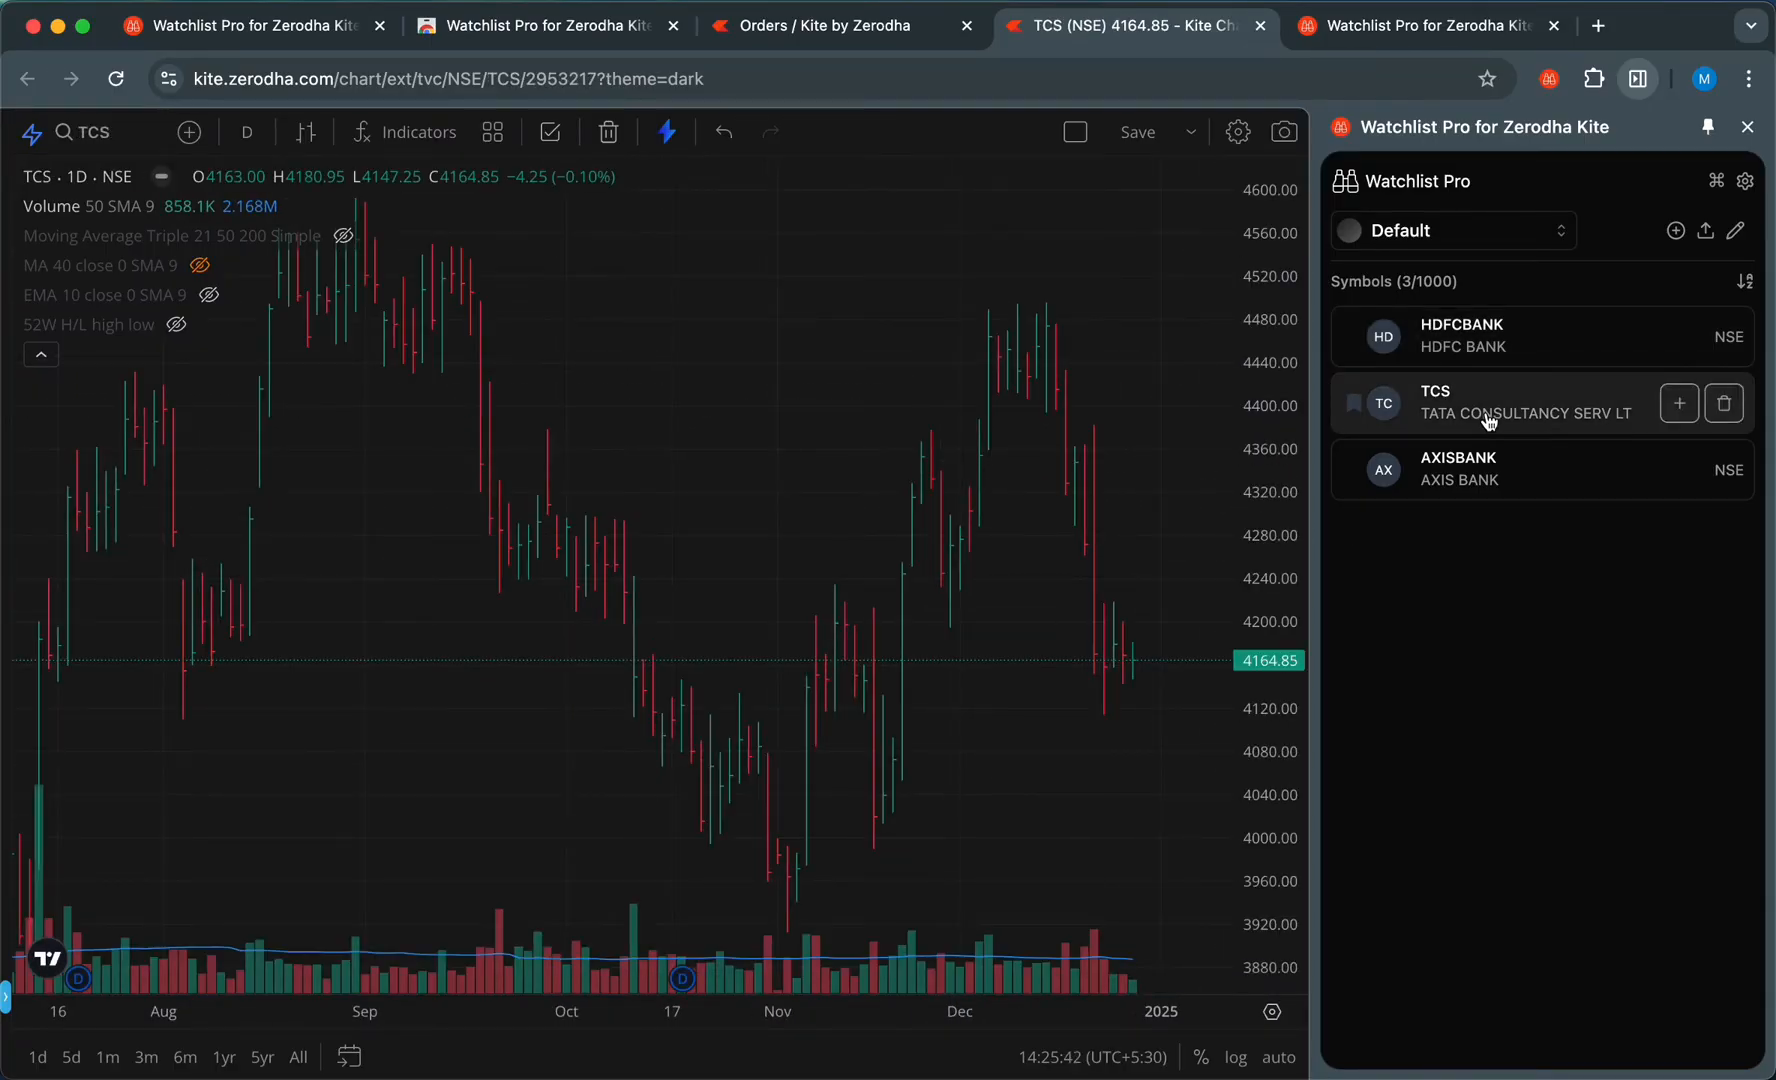
left_click(1502, 472)
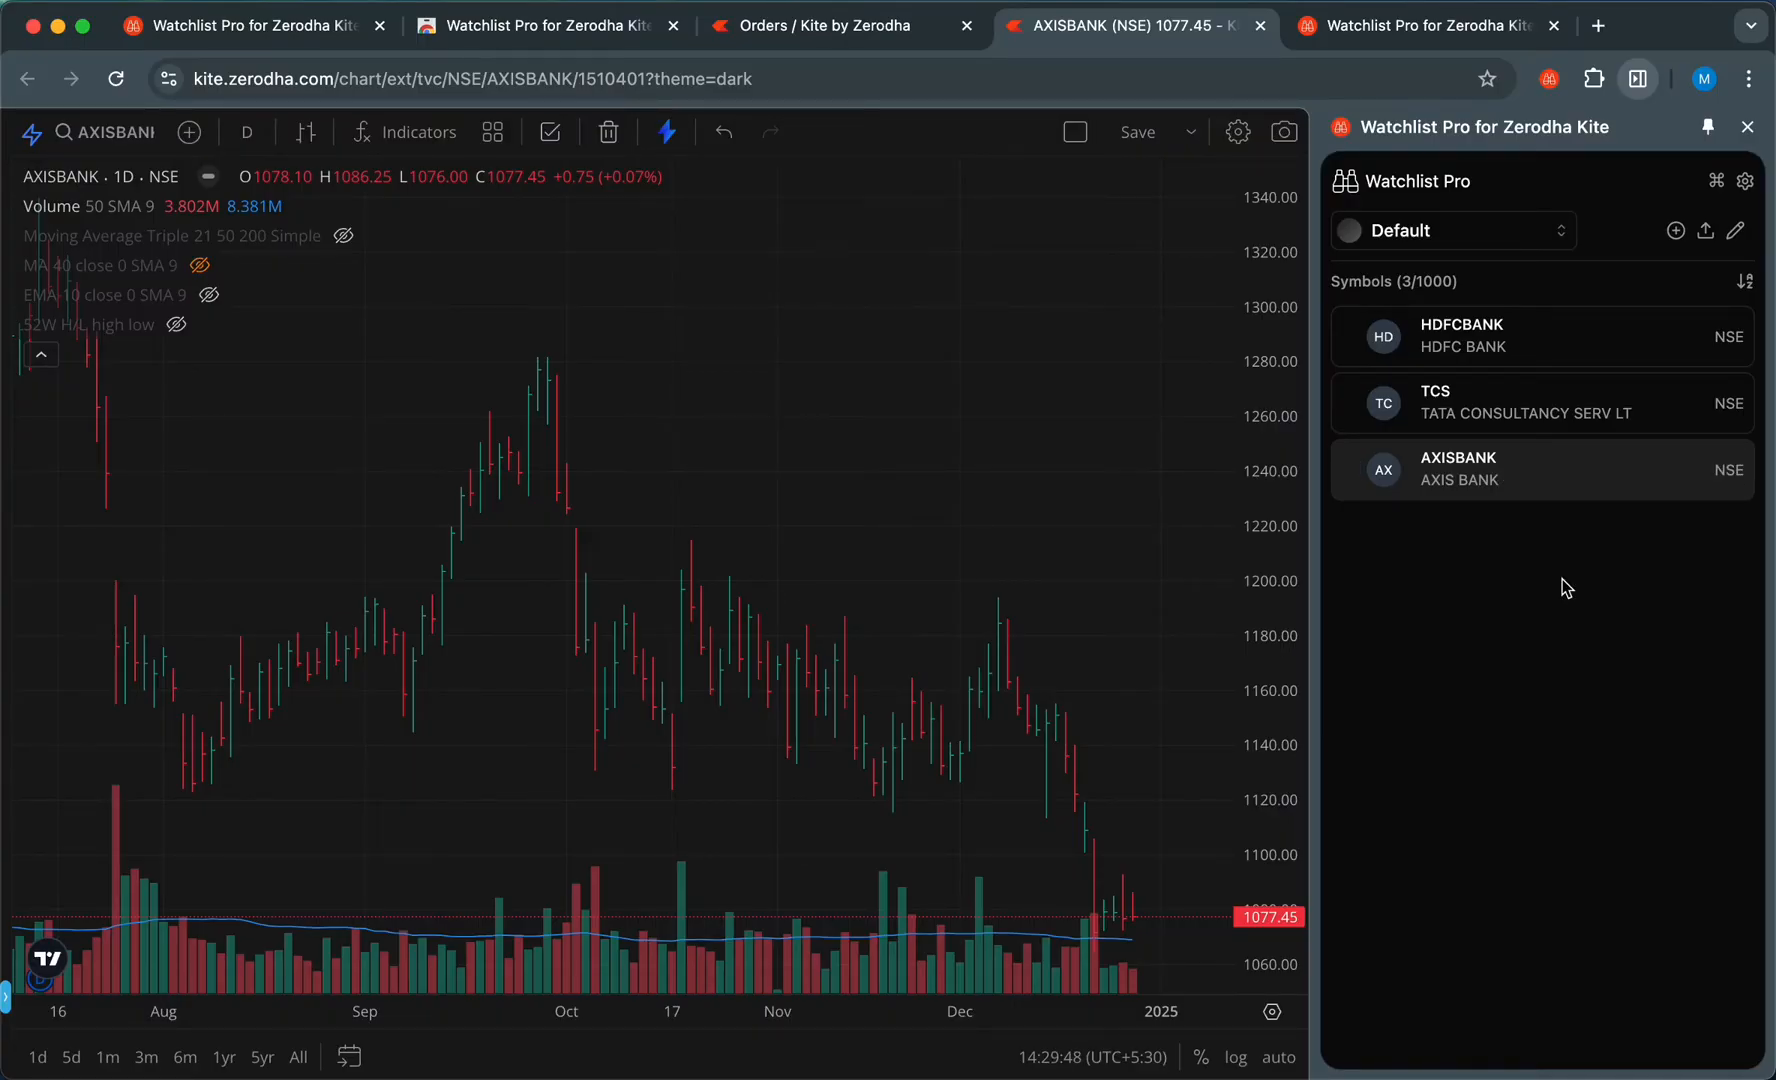
Create a new watchlist named "Nifty 50"
left_click(1527, 240)
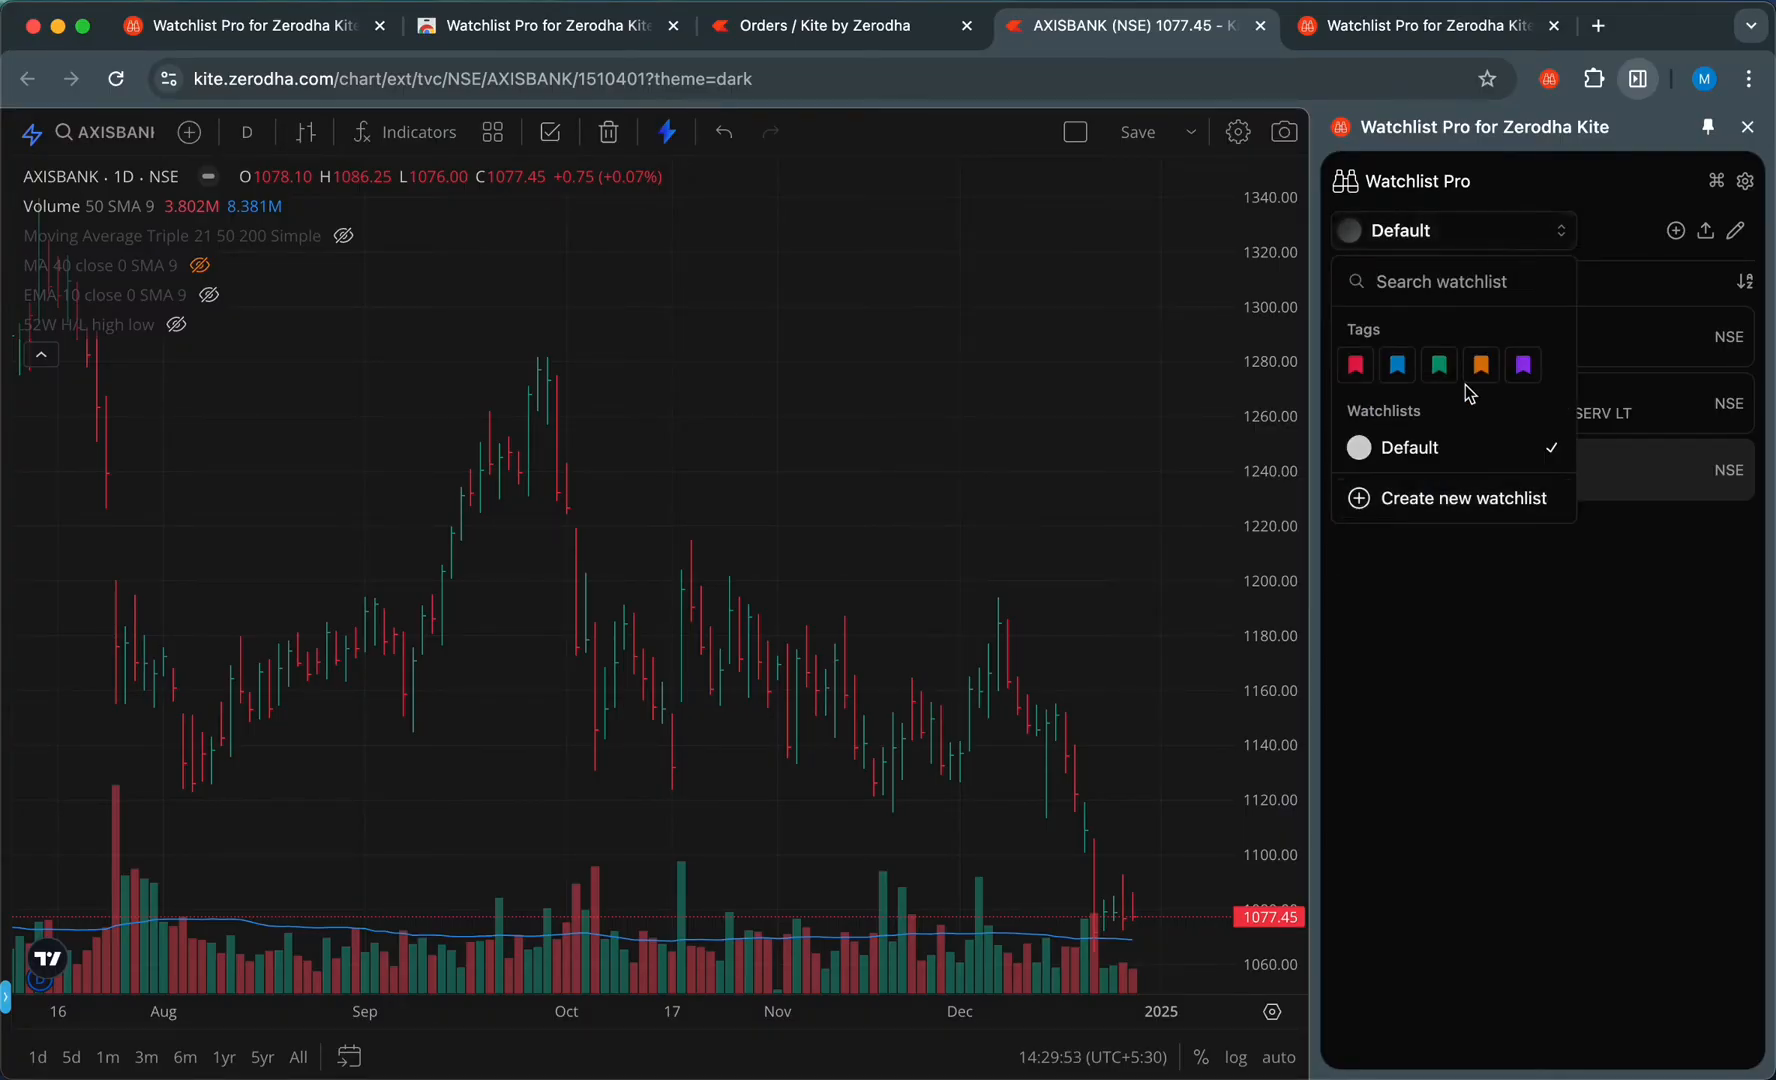
left_click(1465, 500)
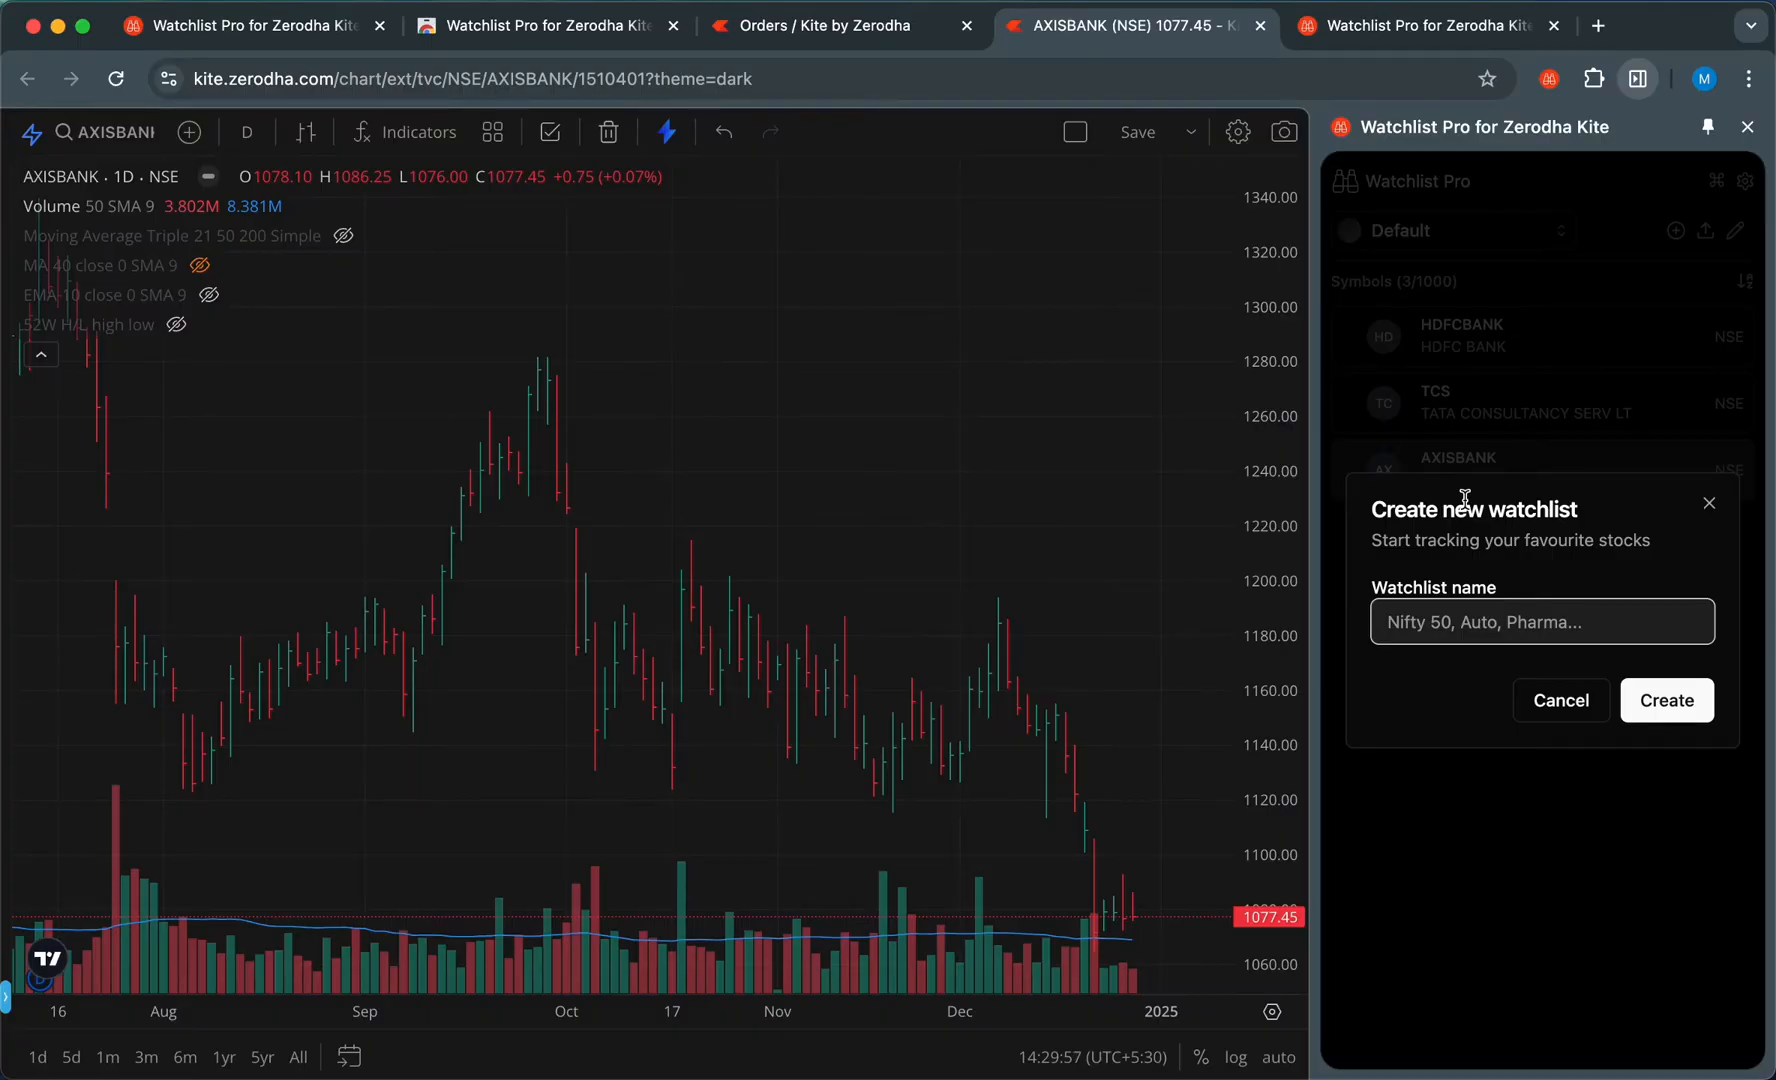
type("Nifty 50")
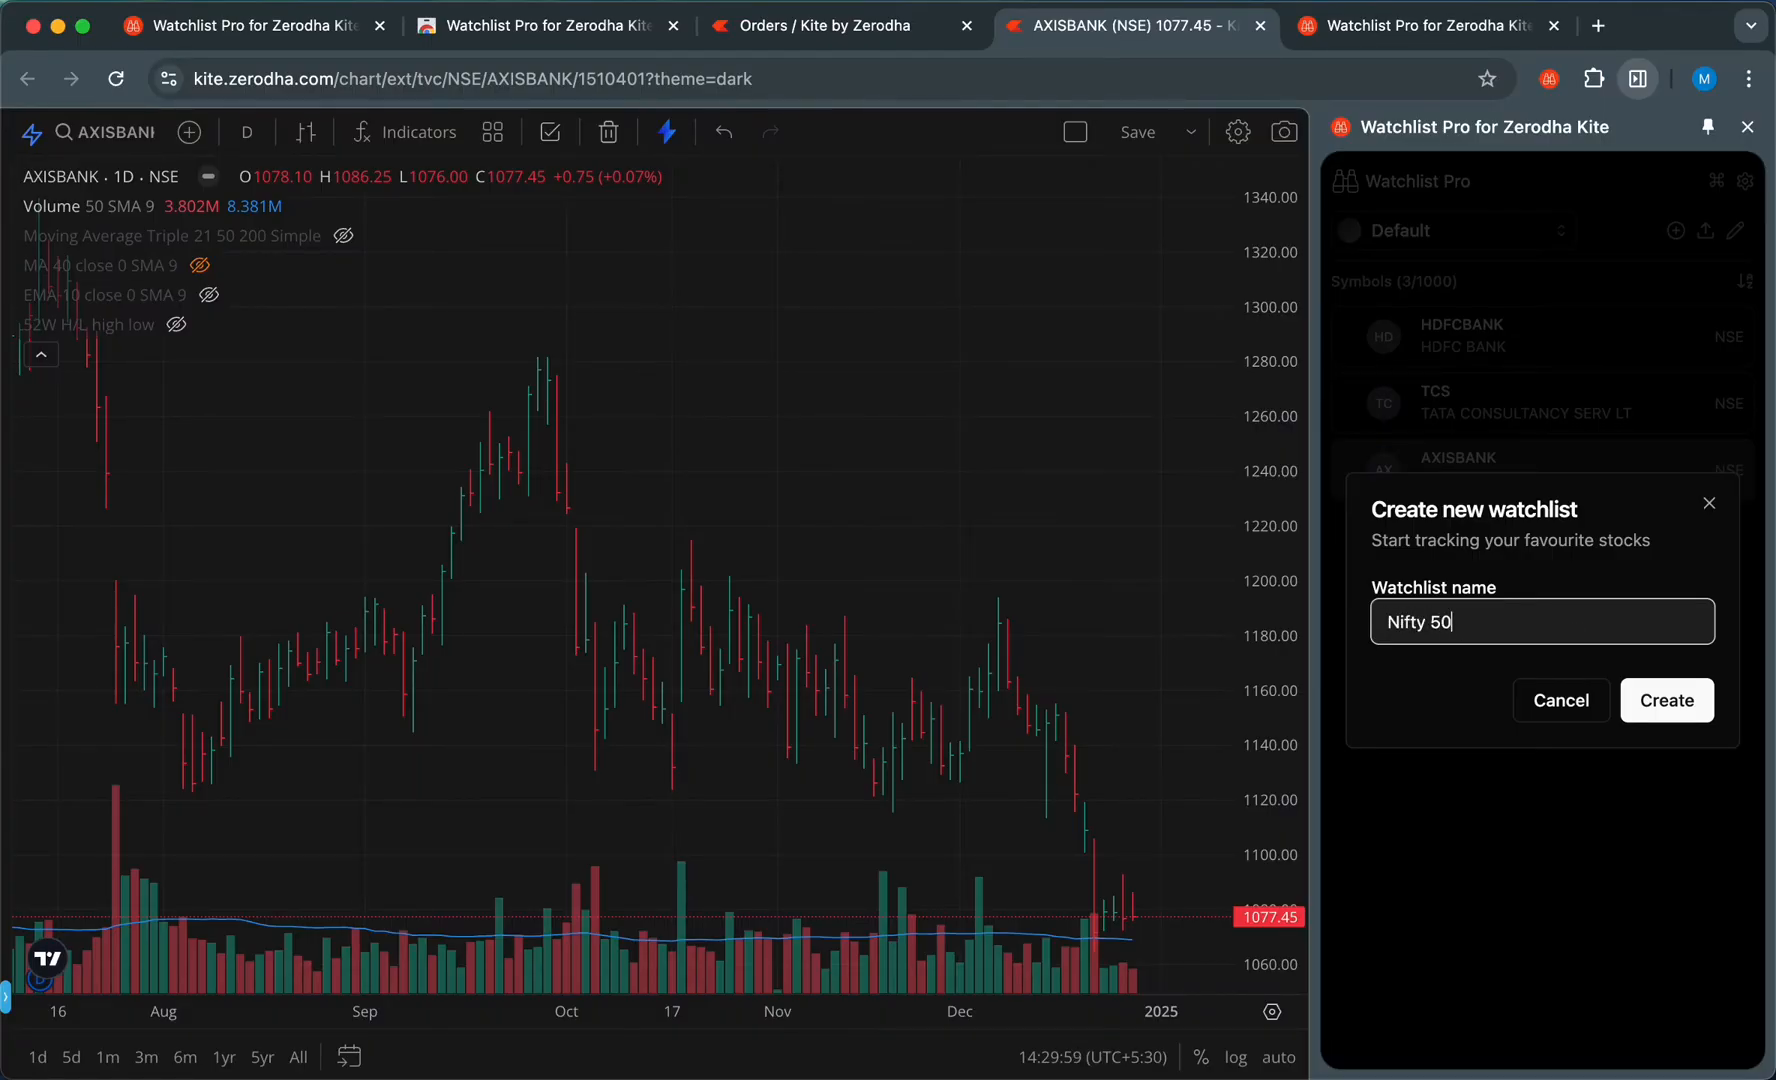
left_click(1680, 700)
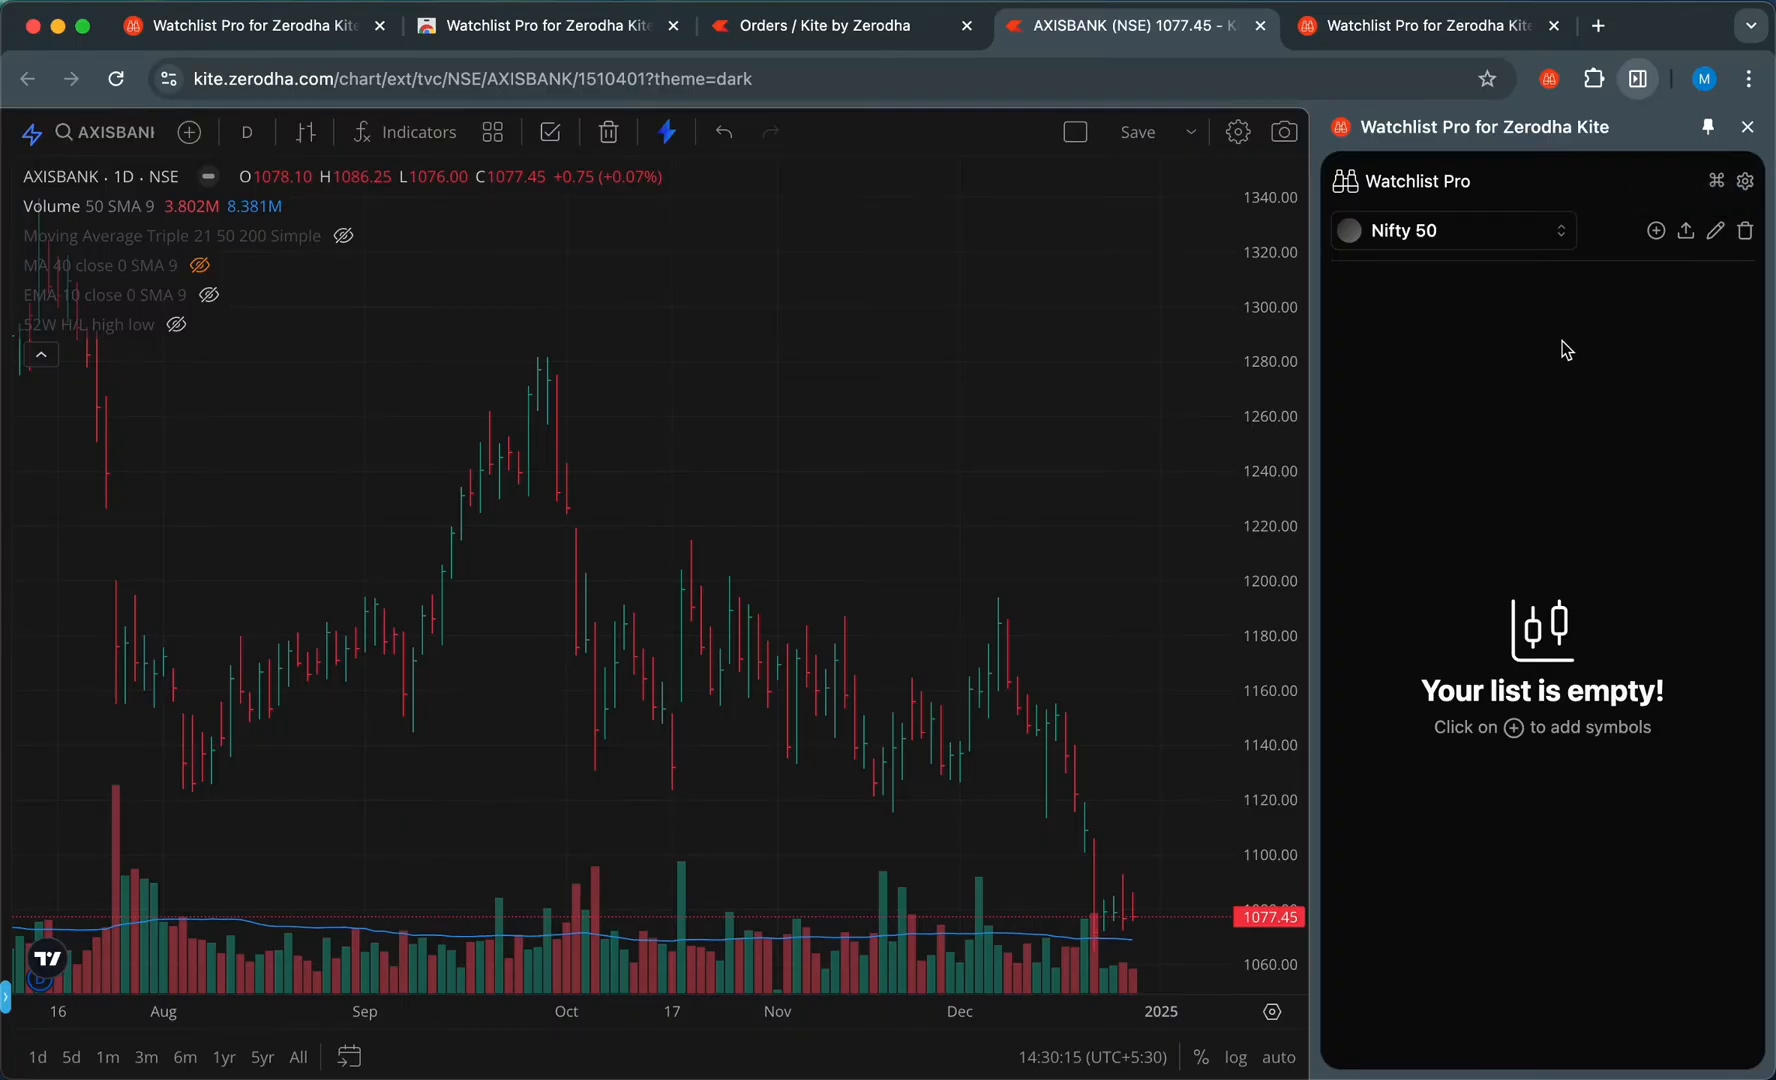
Open the pre-made Nifty 50 symbol list on the Watchlist Pro website and copy all its symbols
left_click(1406, 33)
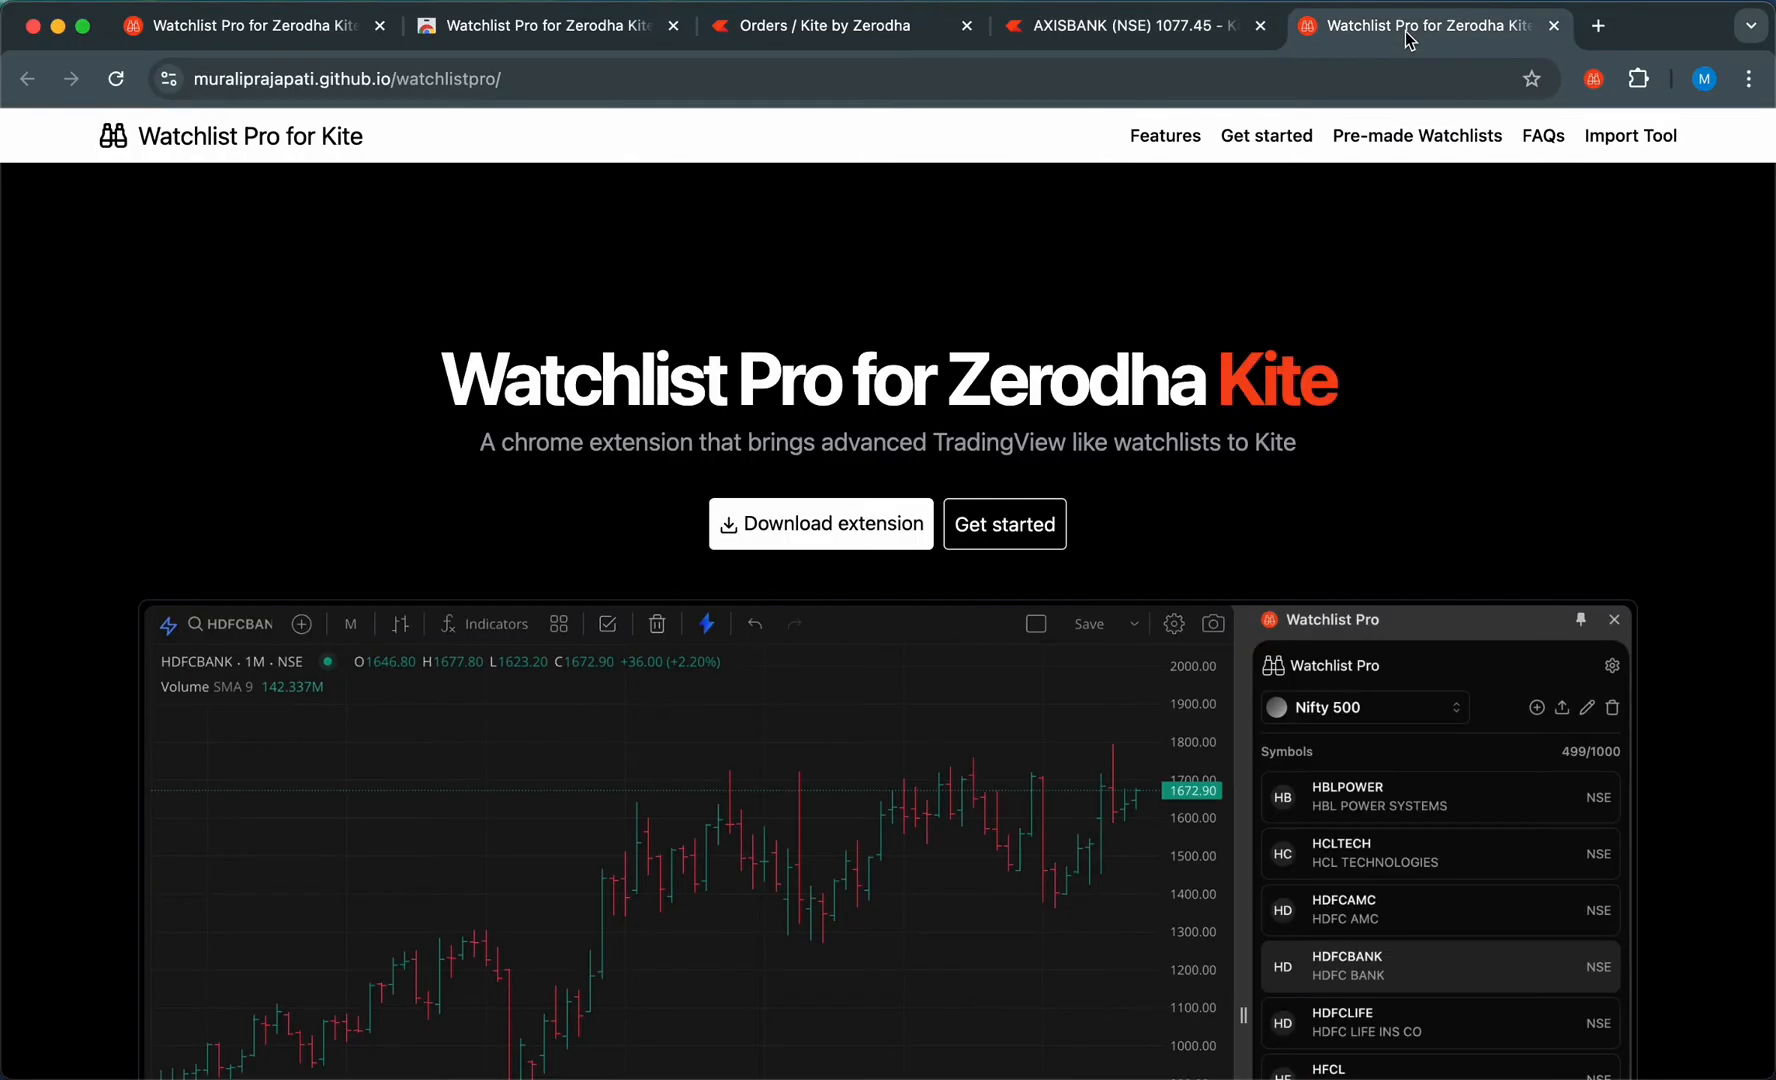
left_click(1411, 140)
scroll(1179, 683, "down", 10)
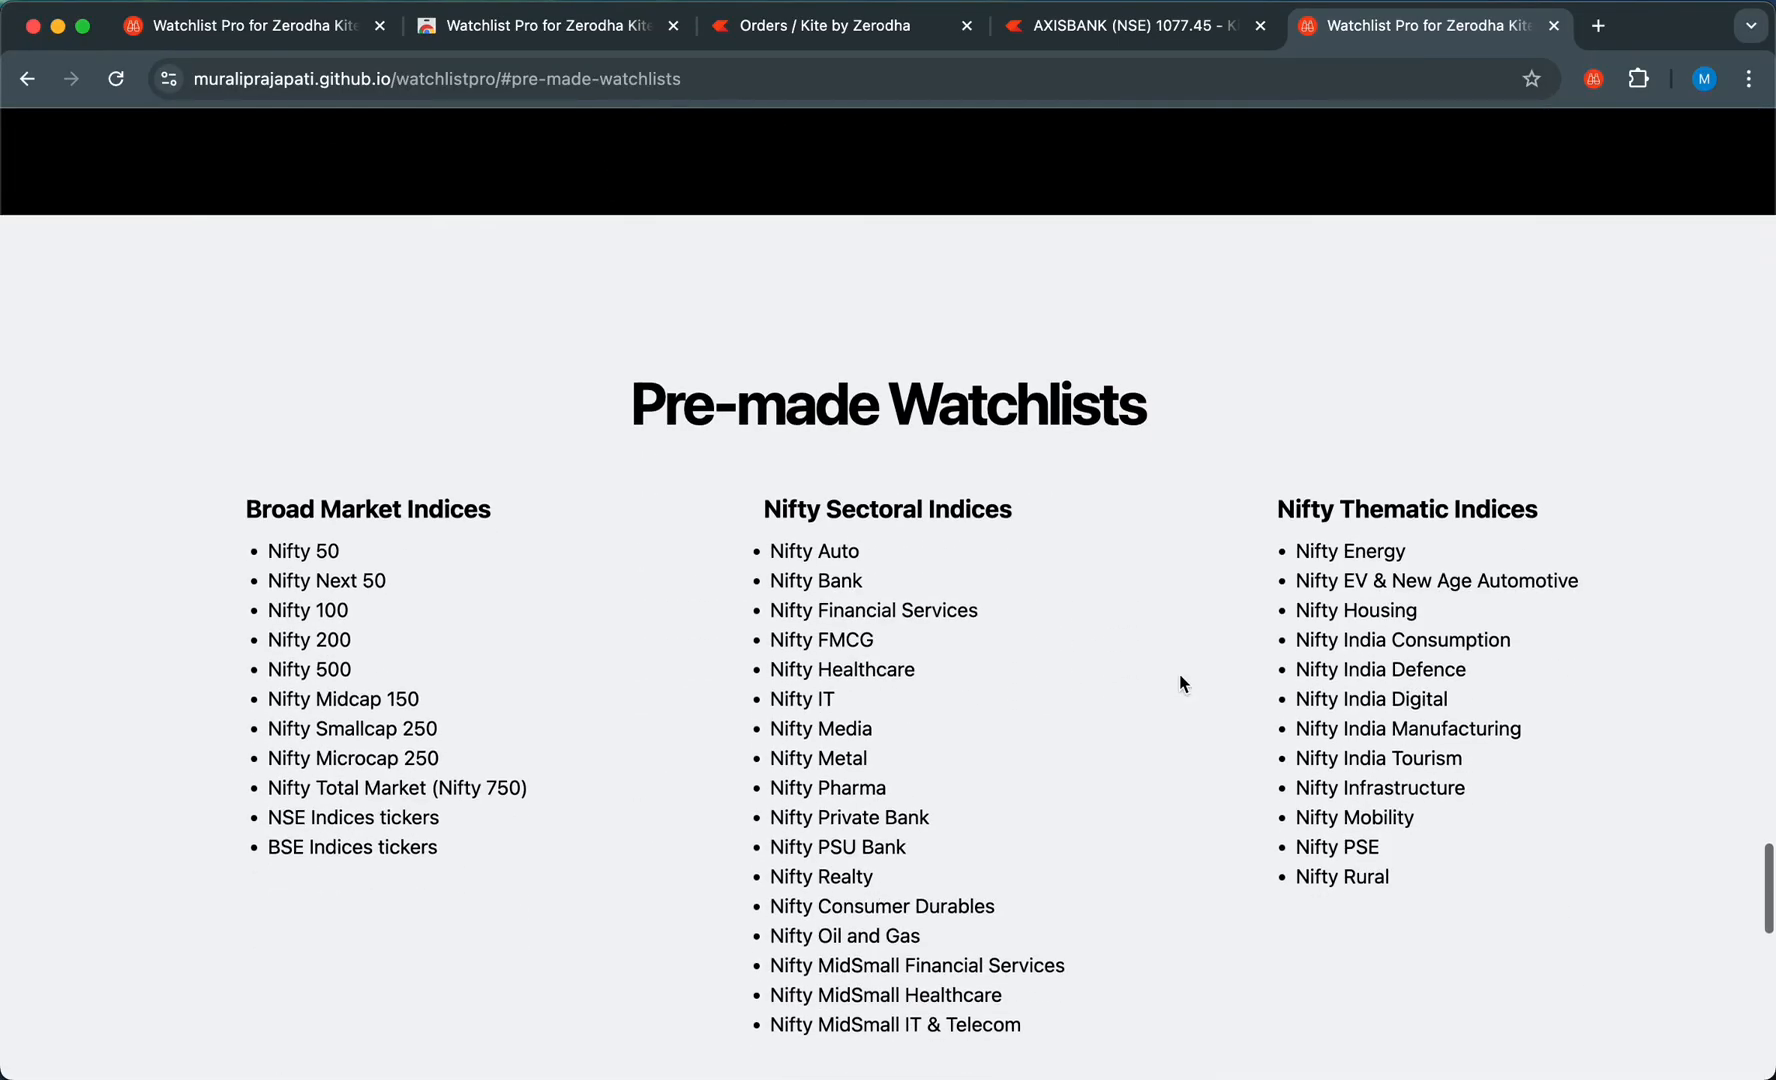
scroll(1180, 676, "down", 4)
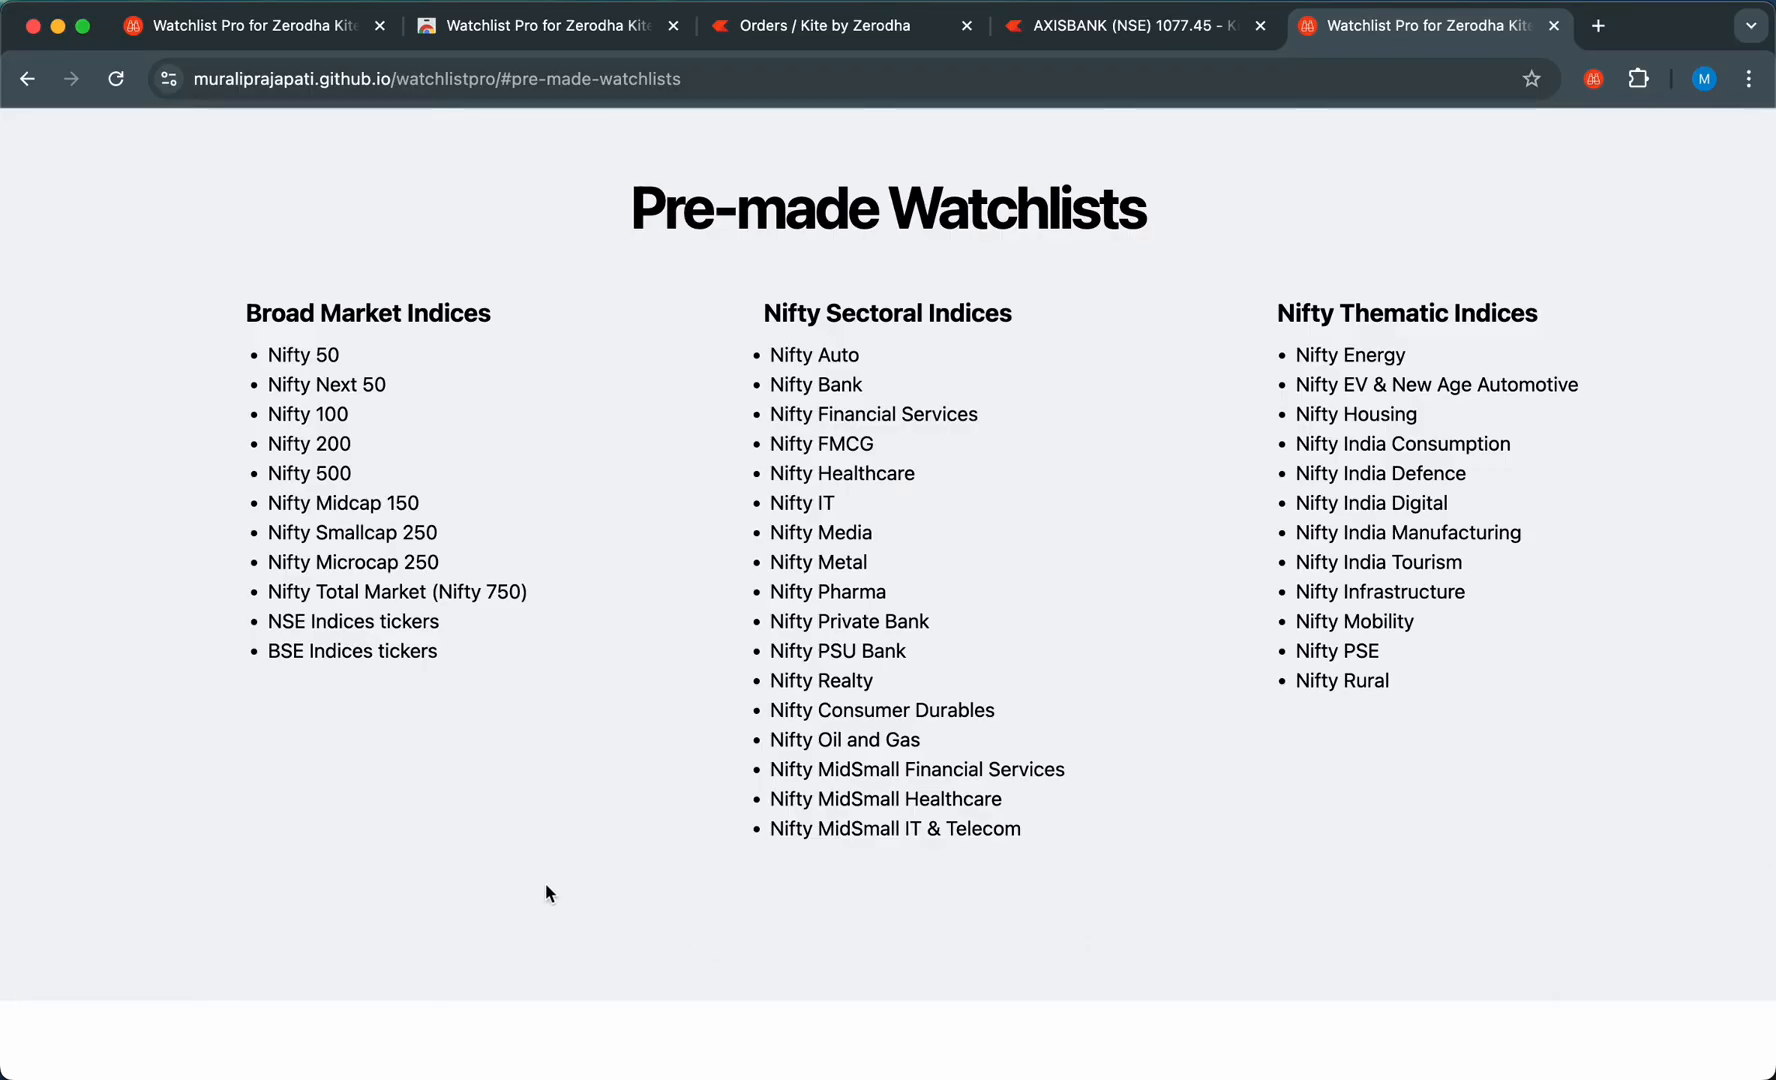
left_click(302, 356)
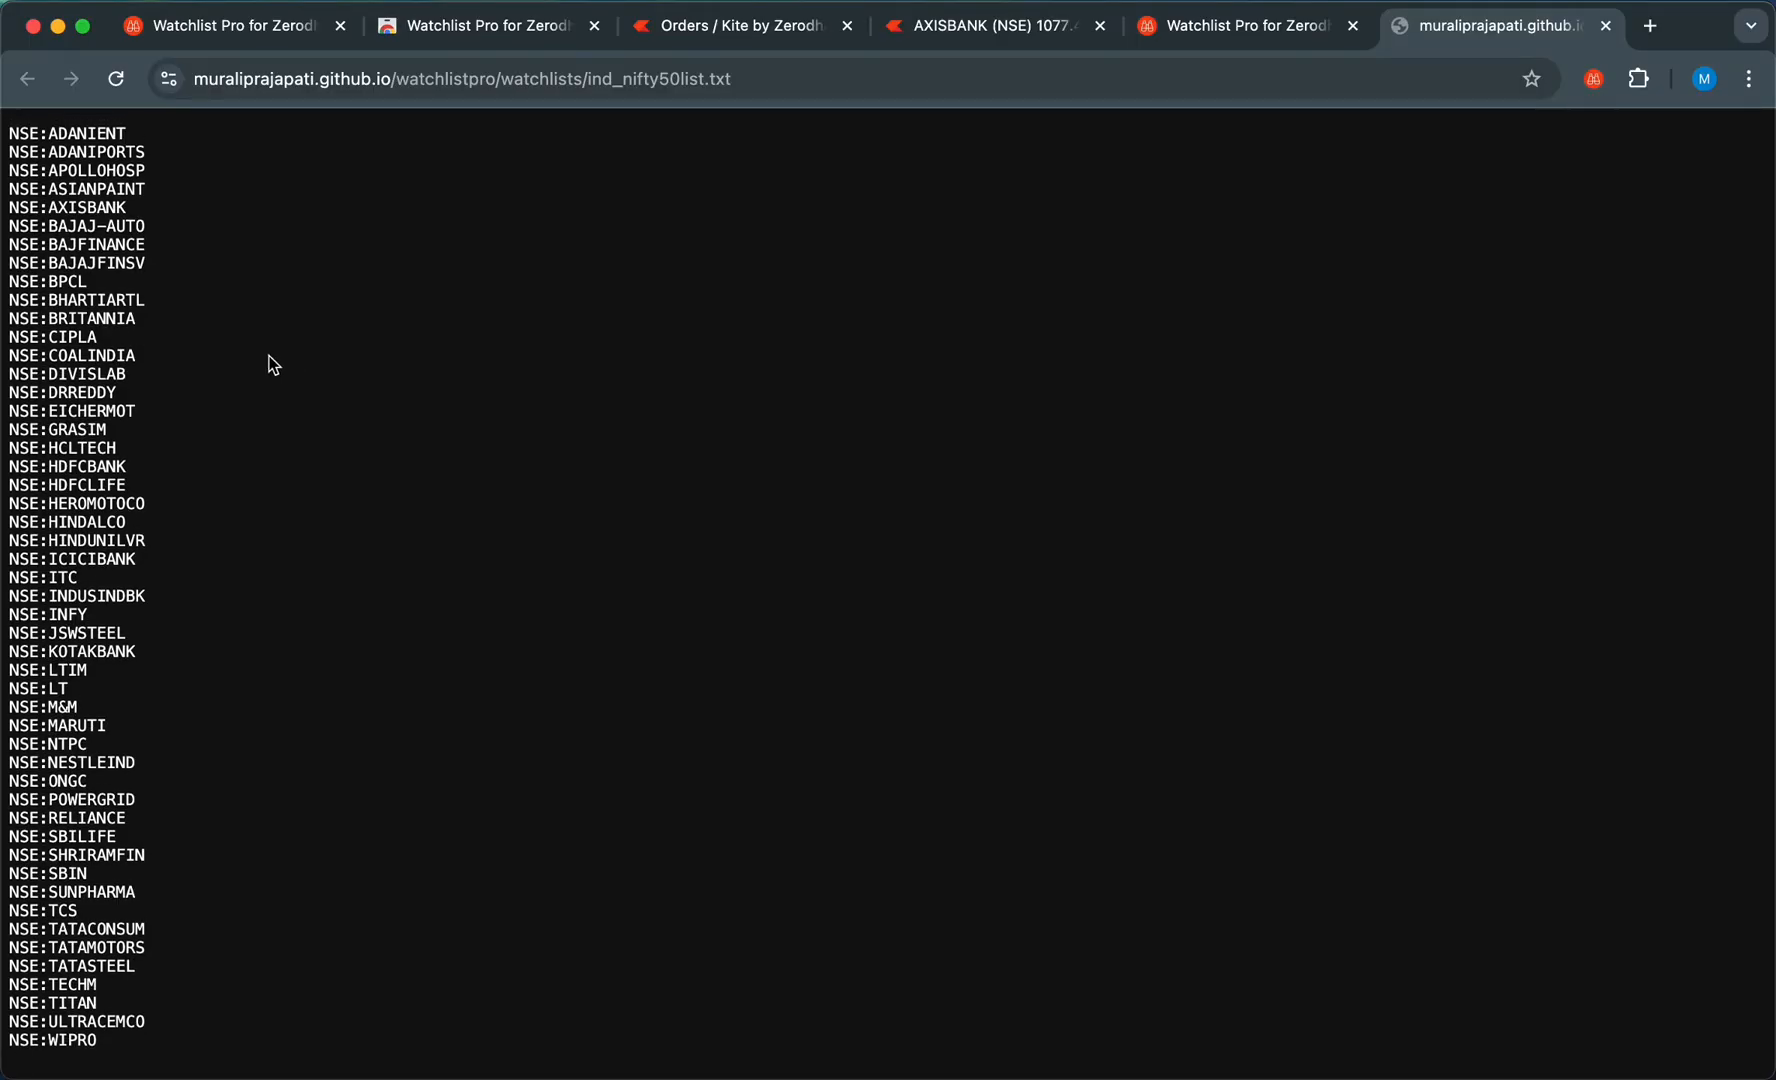
triple_click(122, 317)
key("super+a")
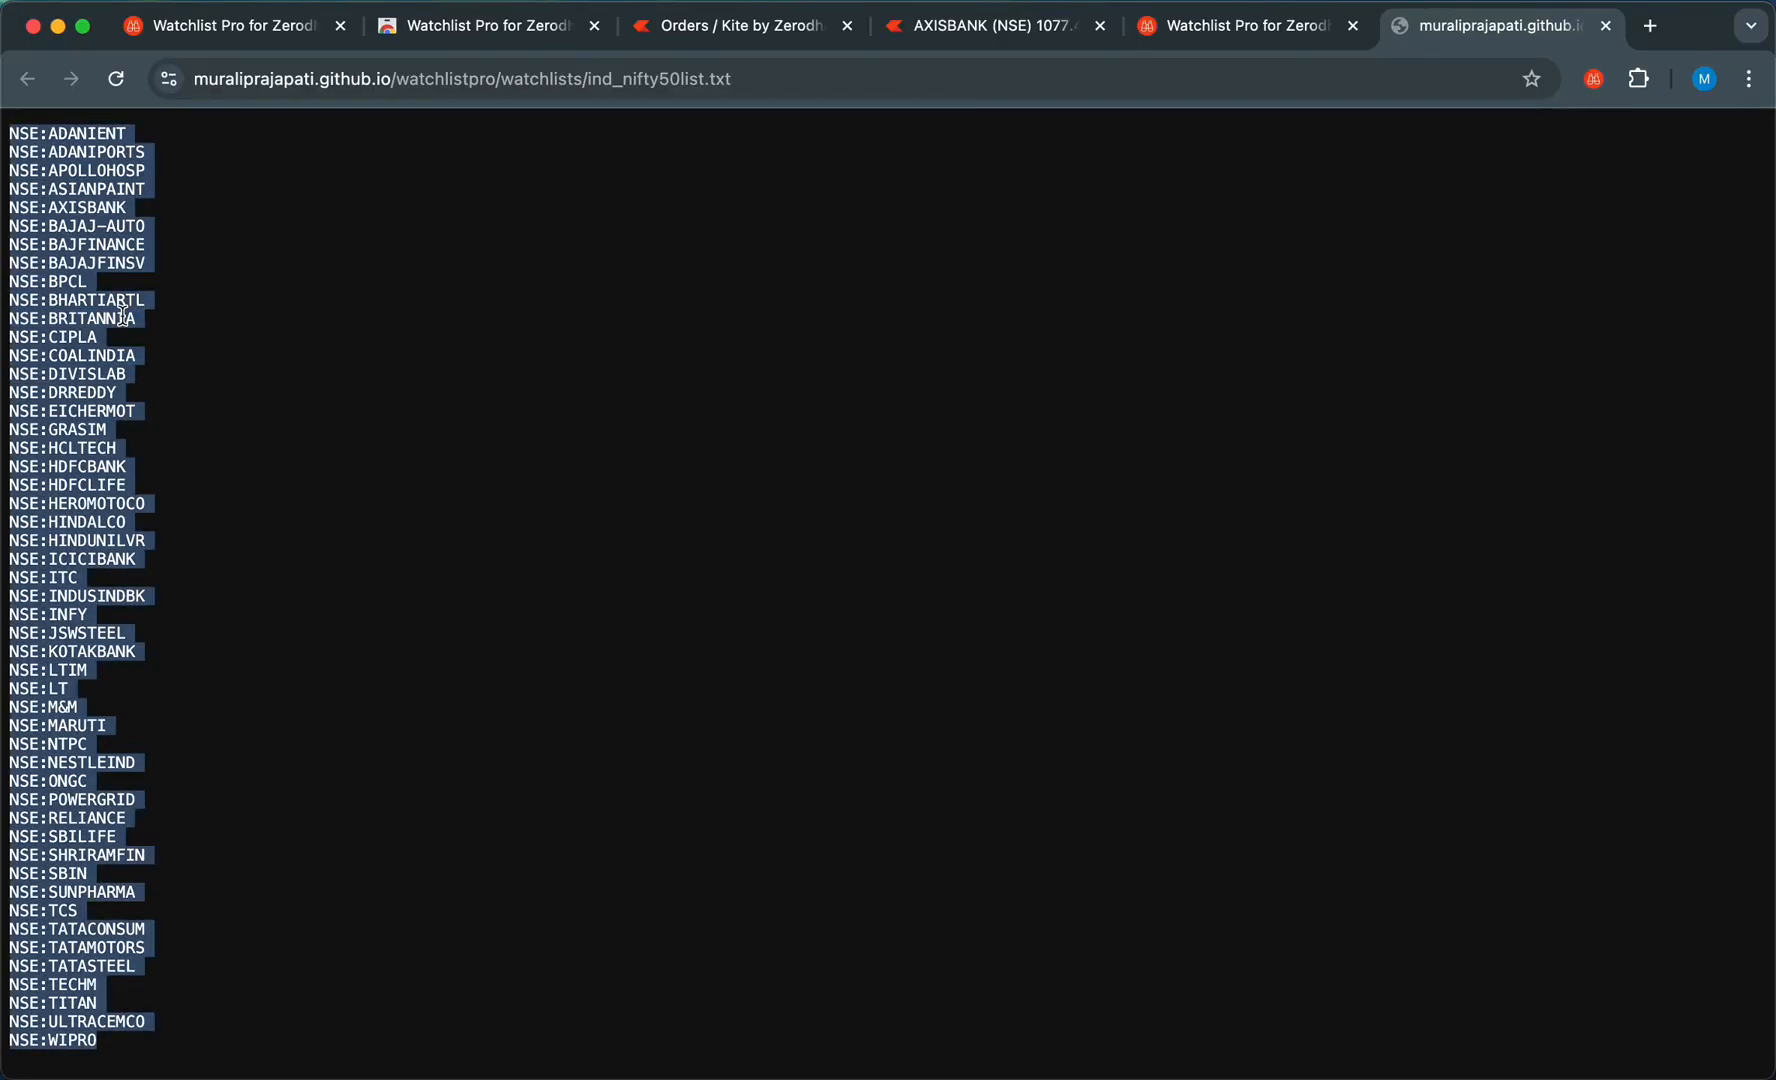
right_click(122, 317)
left_click(168, 373)
Import the copied symbols into the Nifty 50 watchlist on the Kite chart page
left_click(1017, 33)
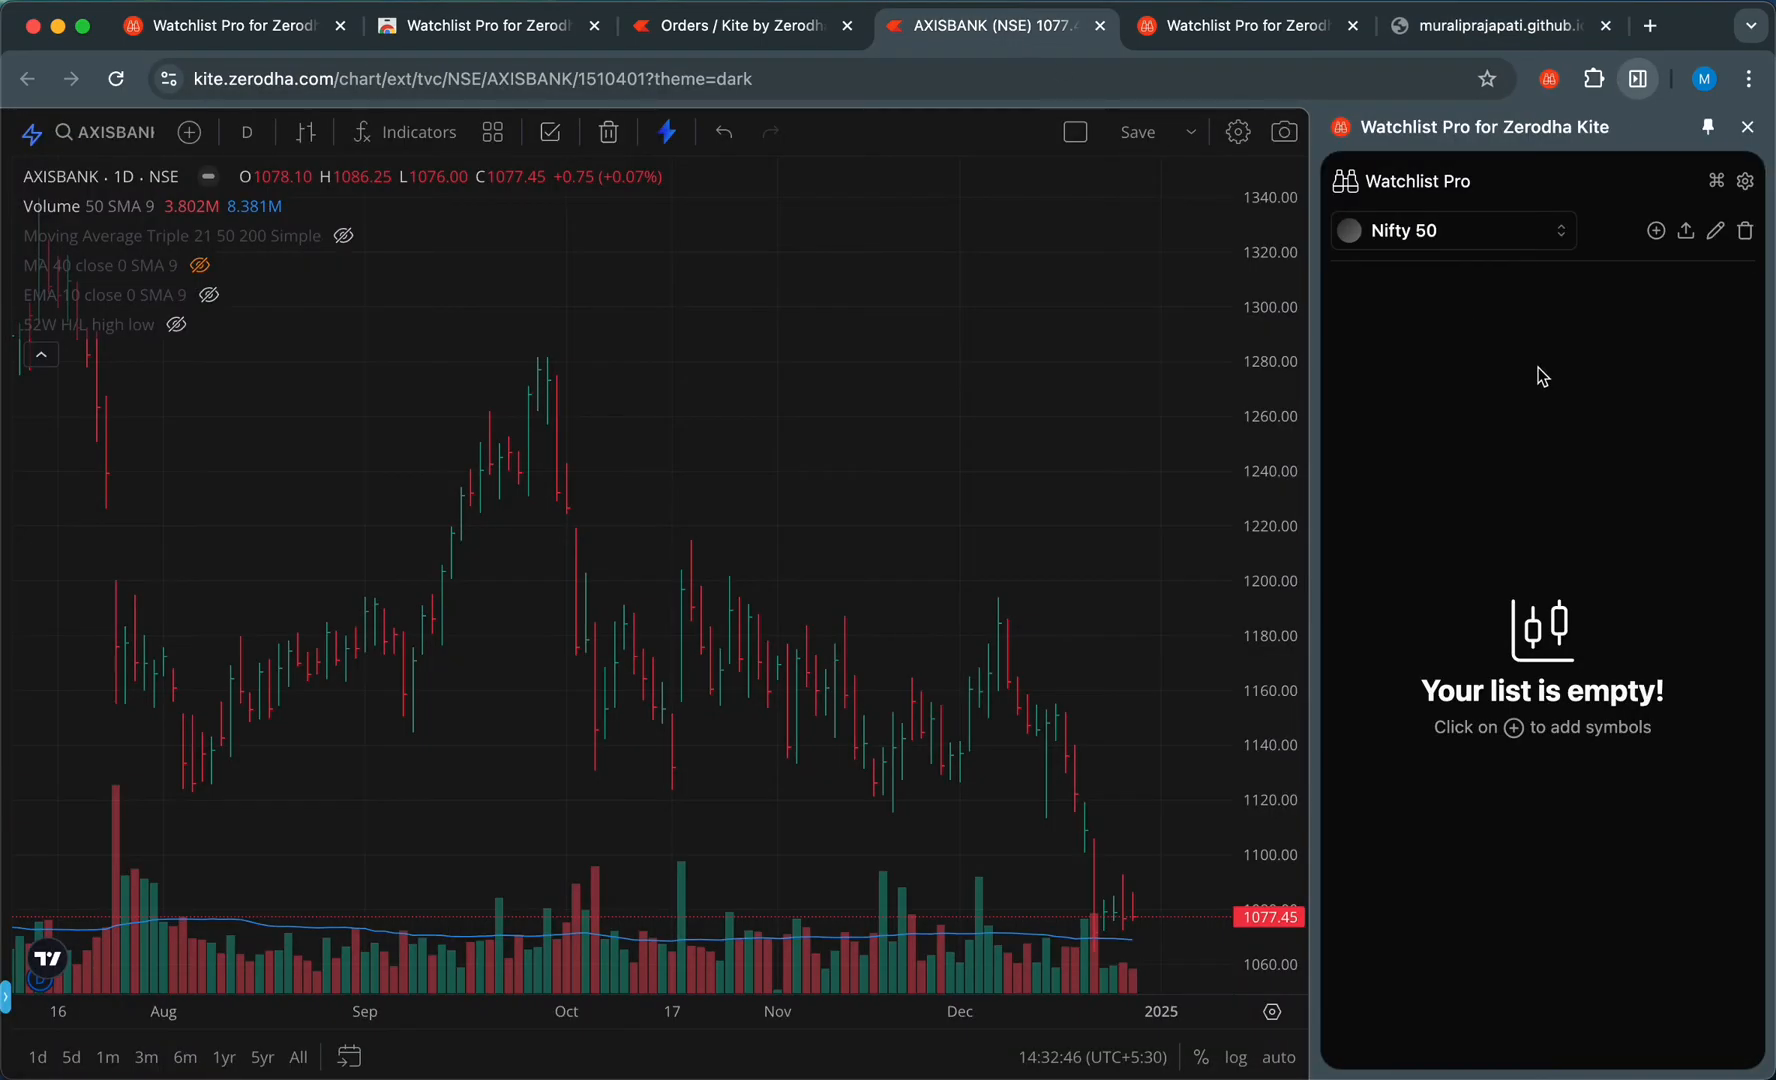
left_click(1685, 233)
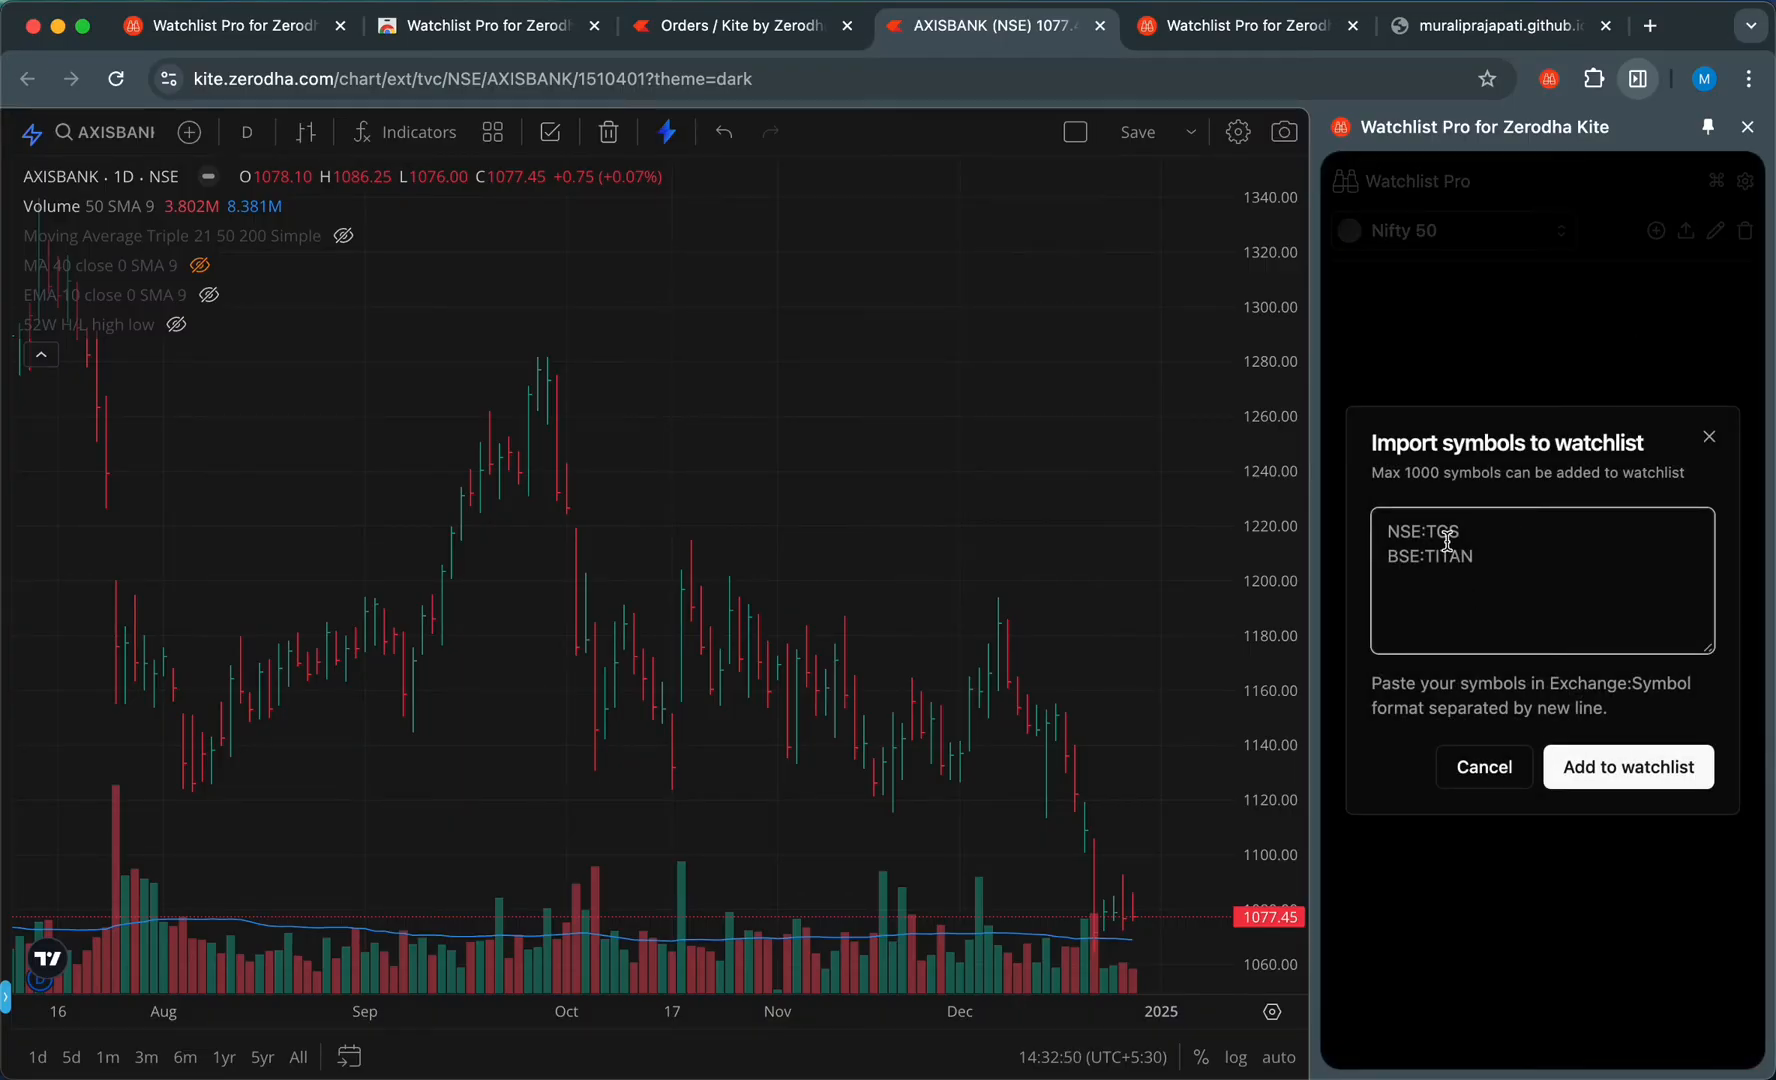
key("super+v")
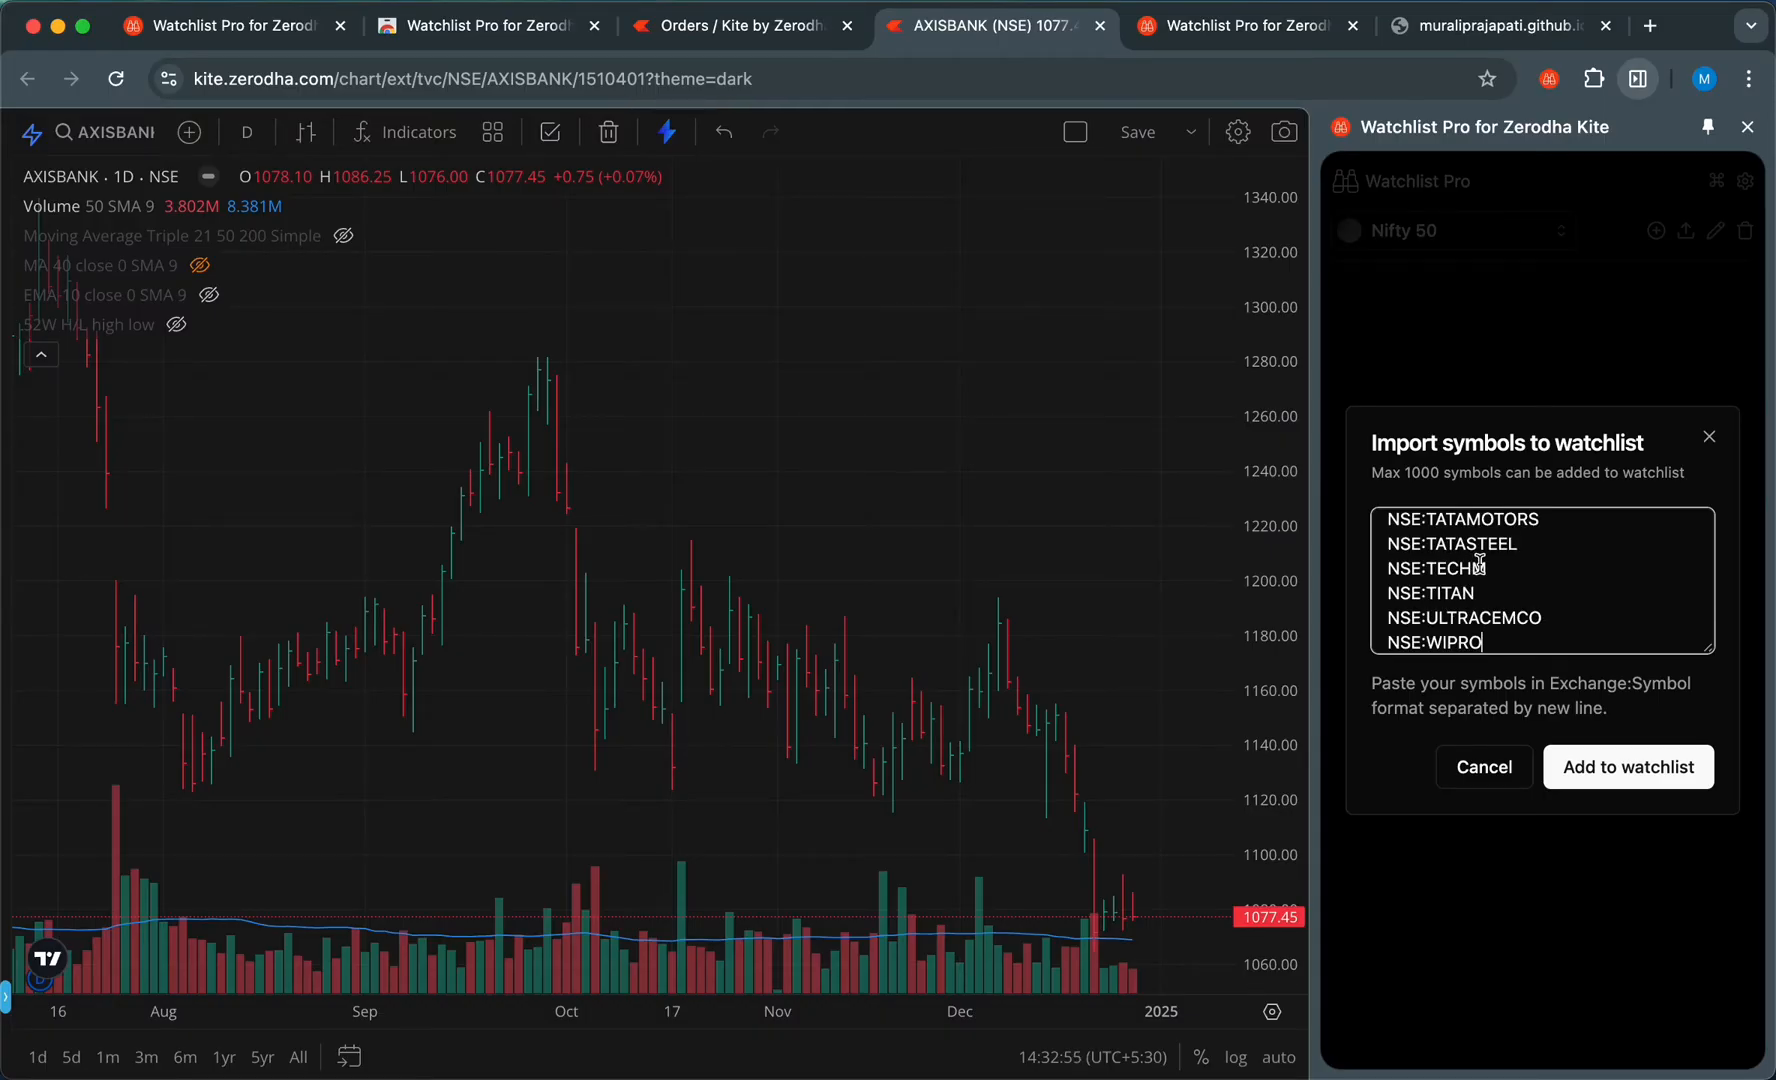
left_click(1645, 779)
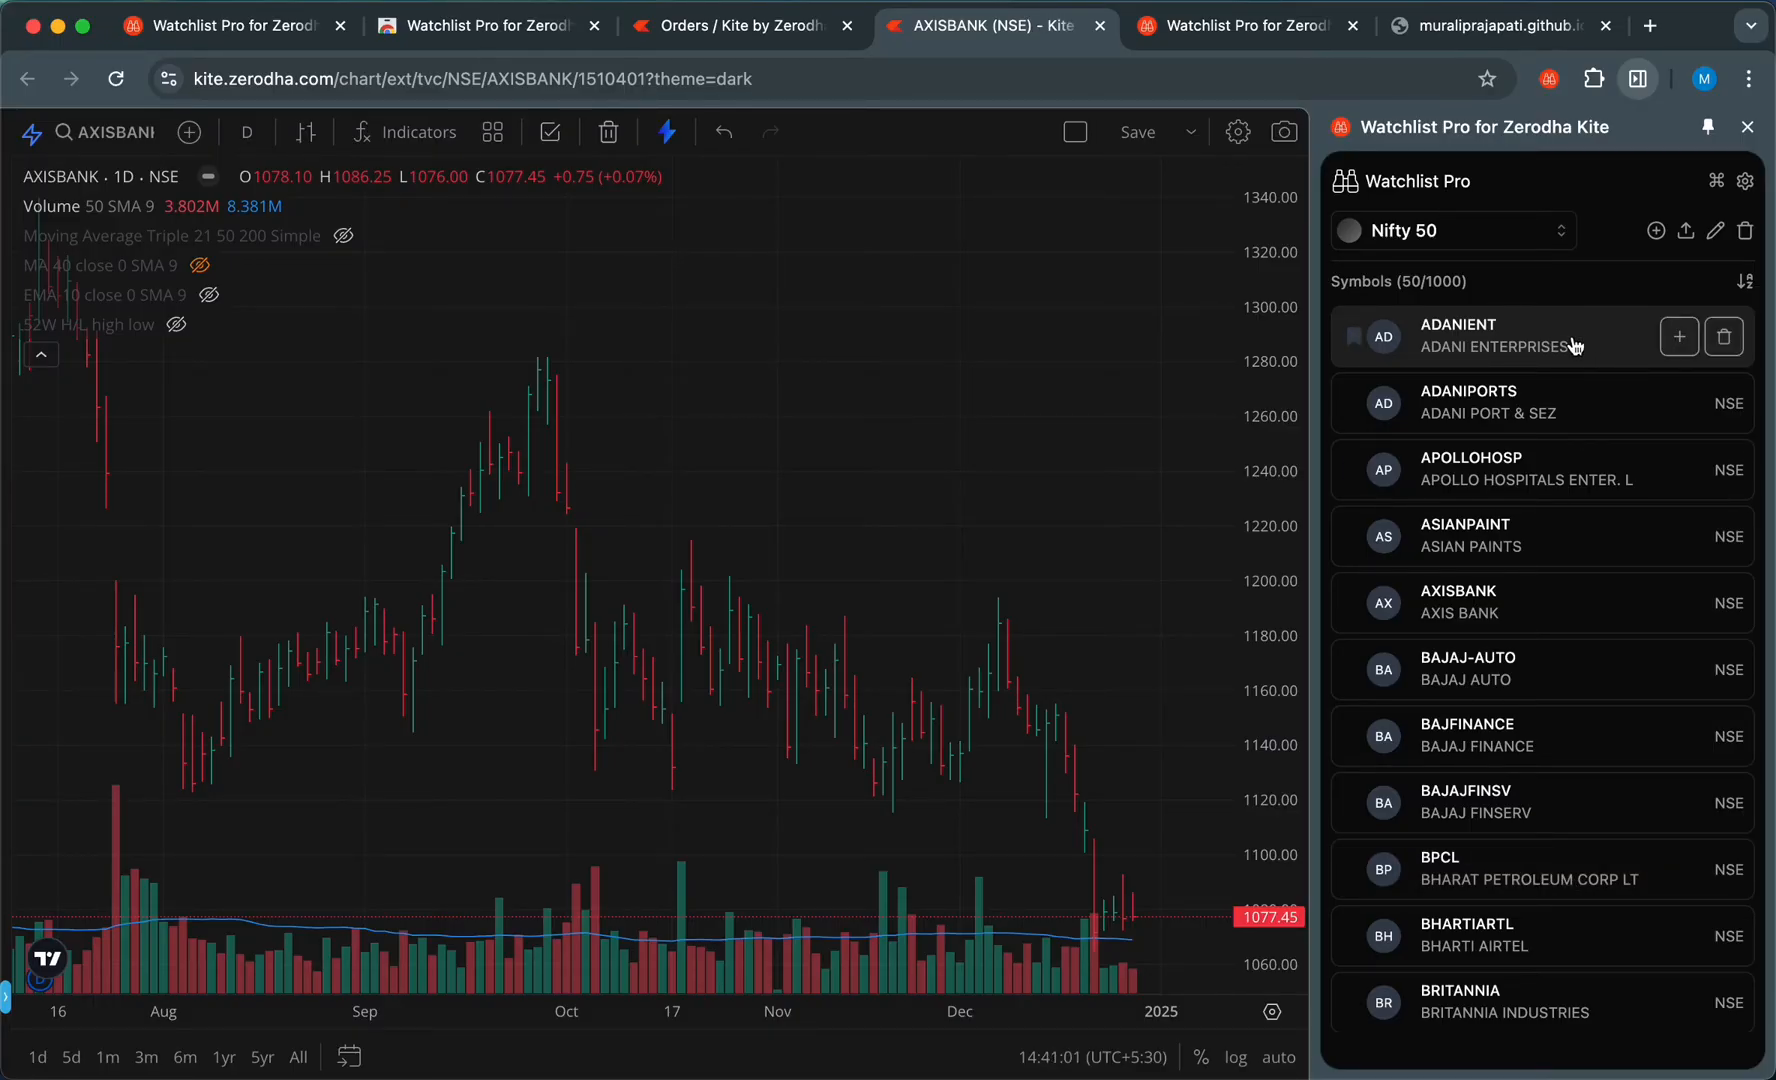
View the charts of ADANIENT and APOLLOHOSP from the Nifty 50 watchlist
left_click(1575, 345)
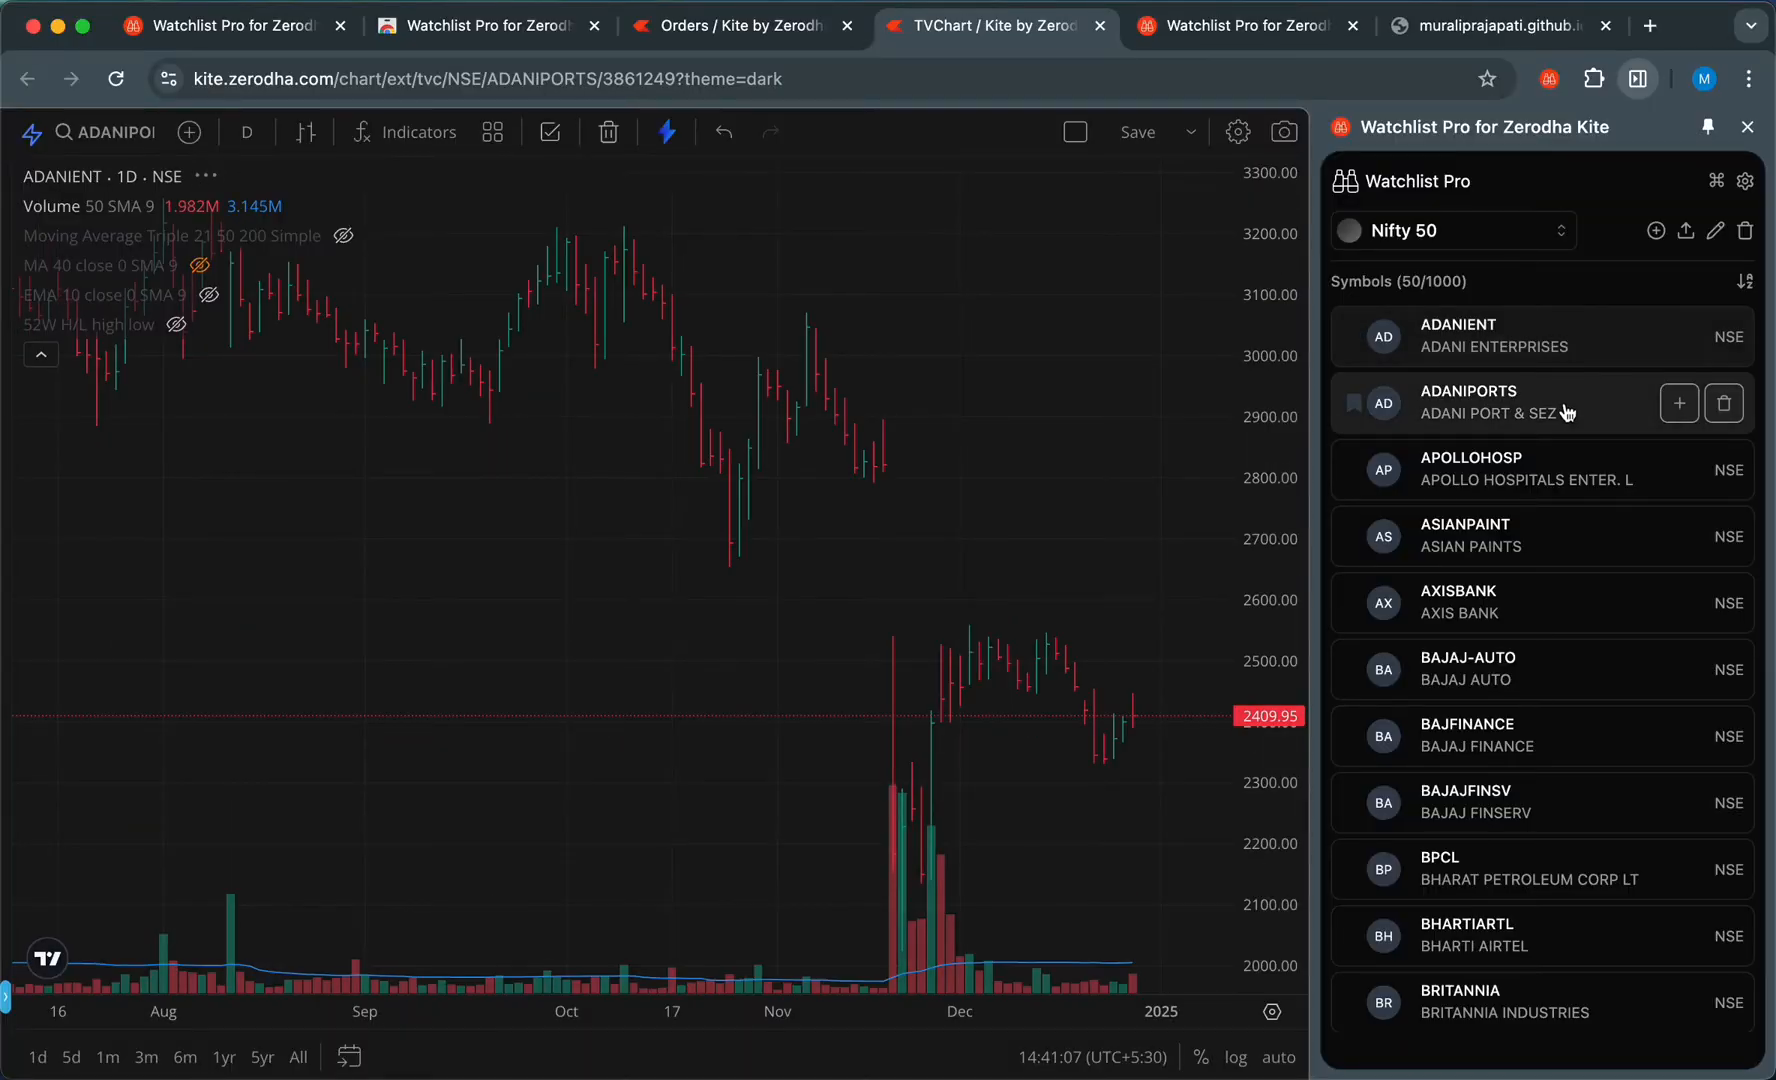
left_click(1553, 470)
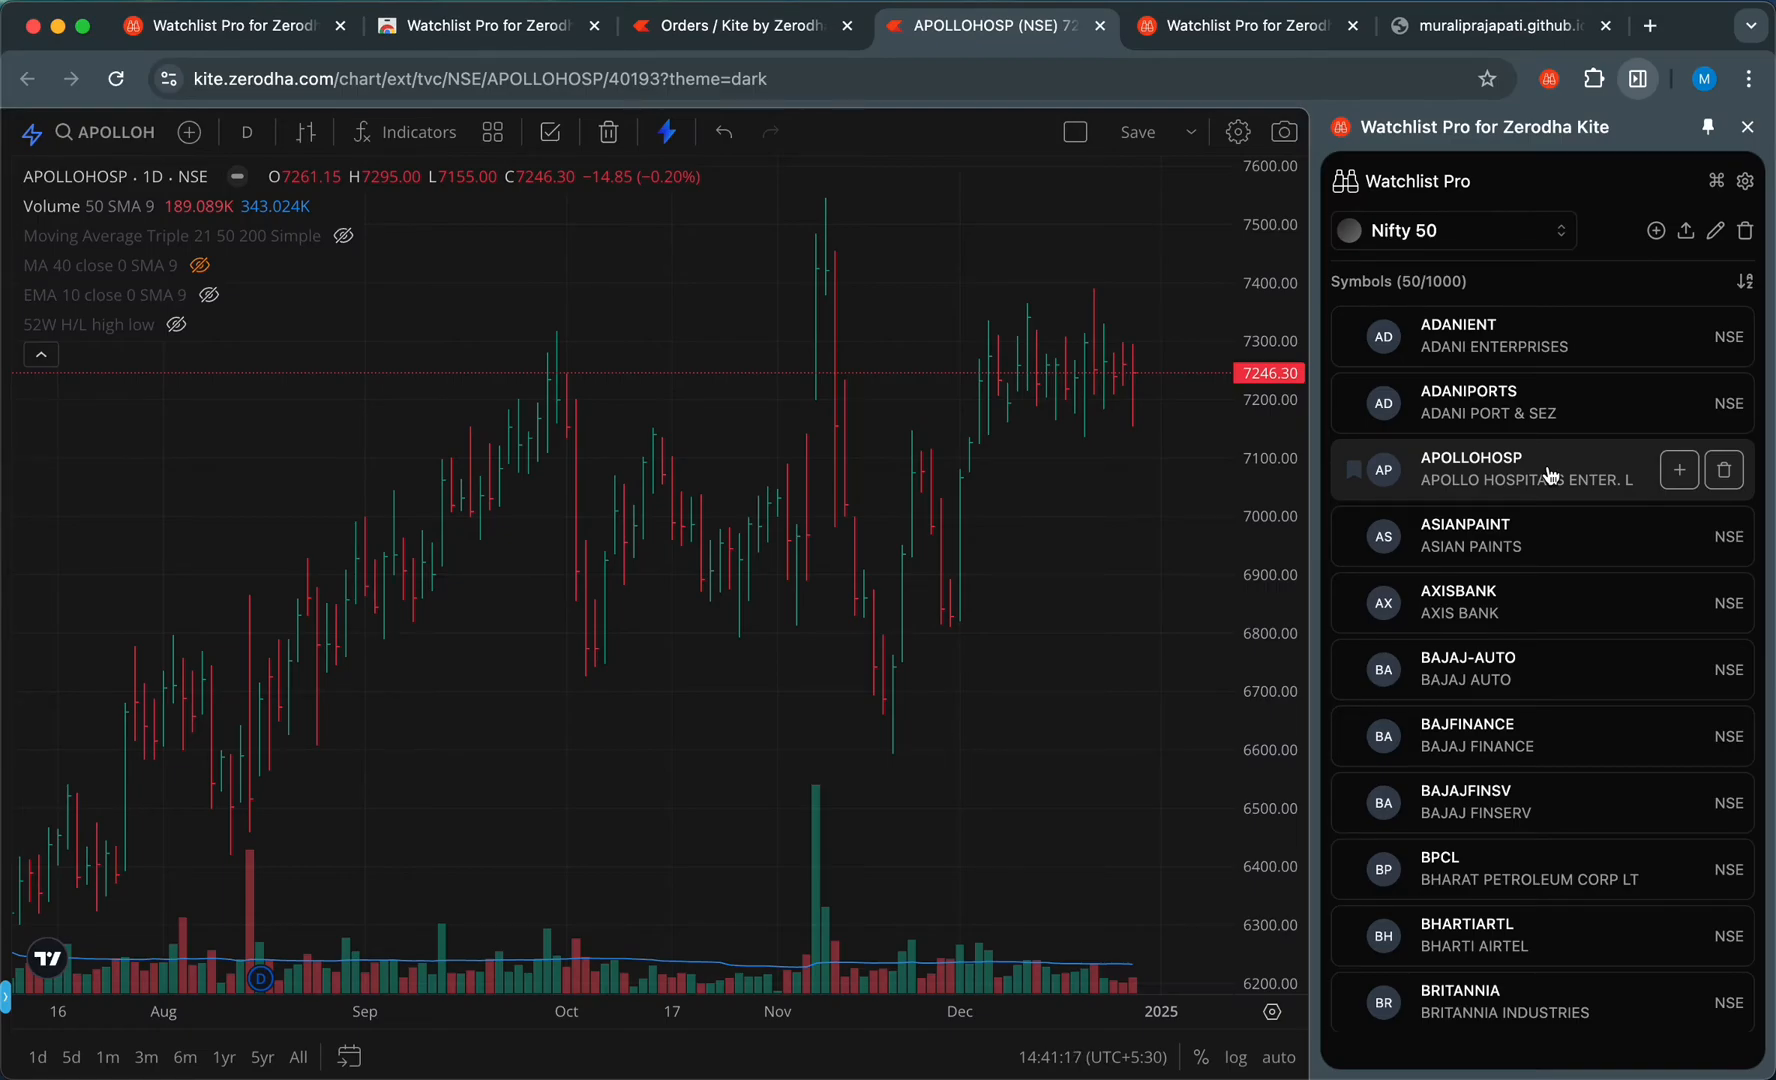
Browse back and forth through the Nifty 50 charts of ASIANPAINT, AXISBANK and BAJAJ-AUTO
key("Down")
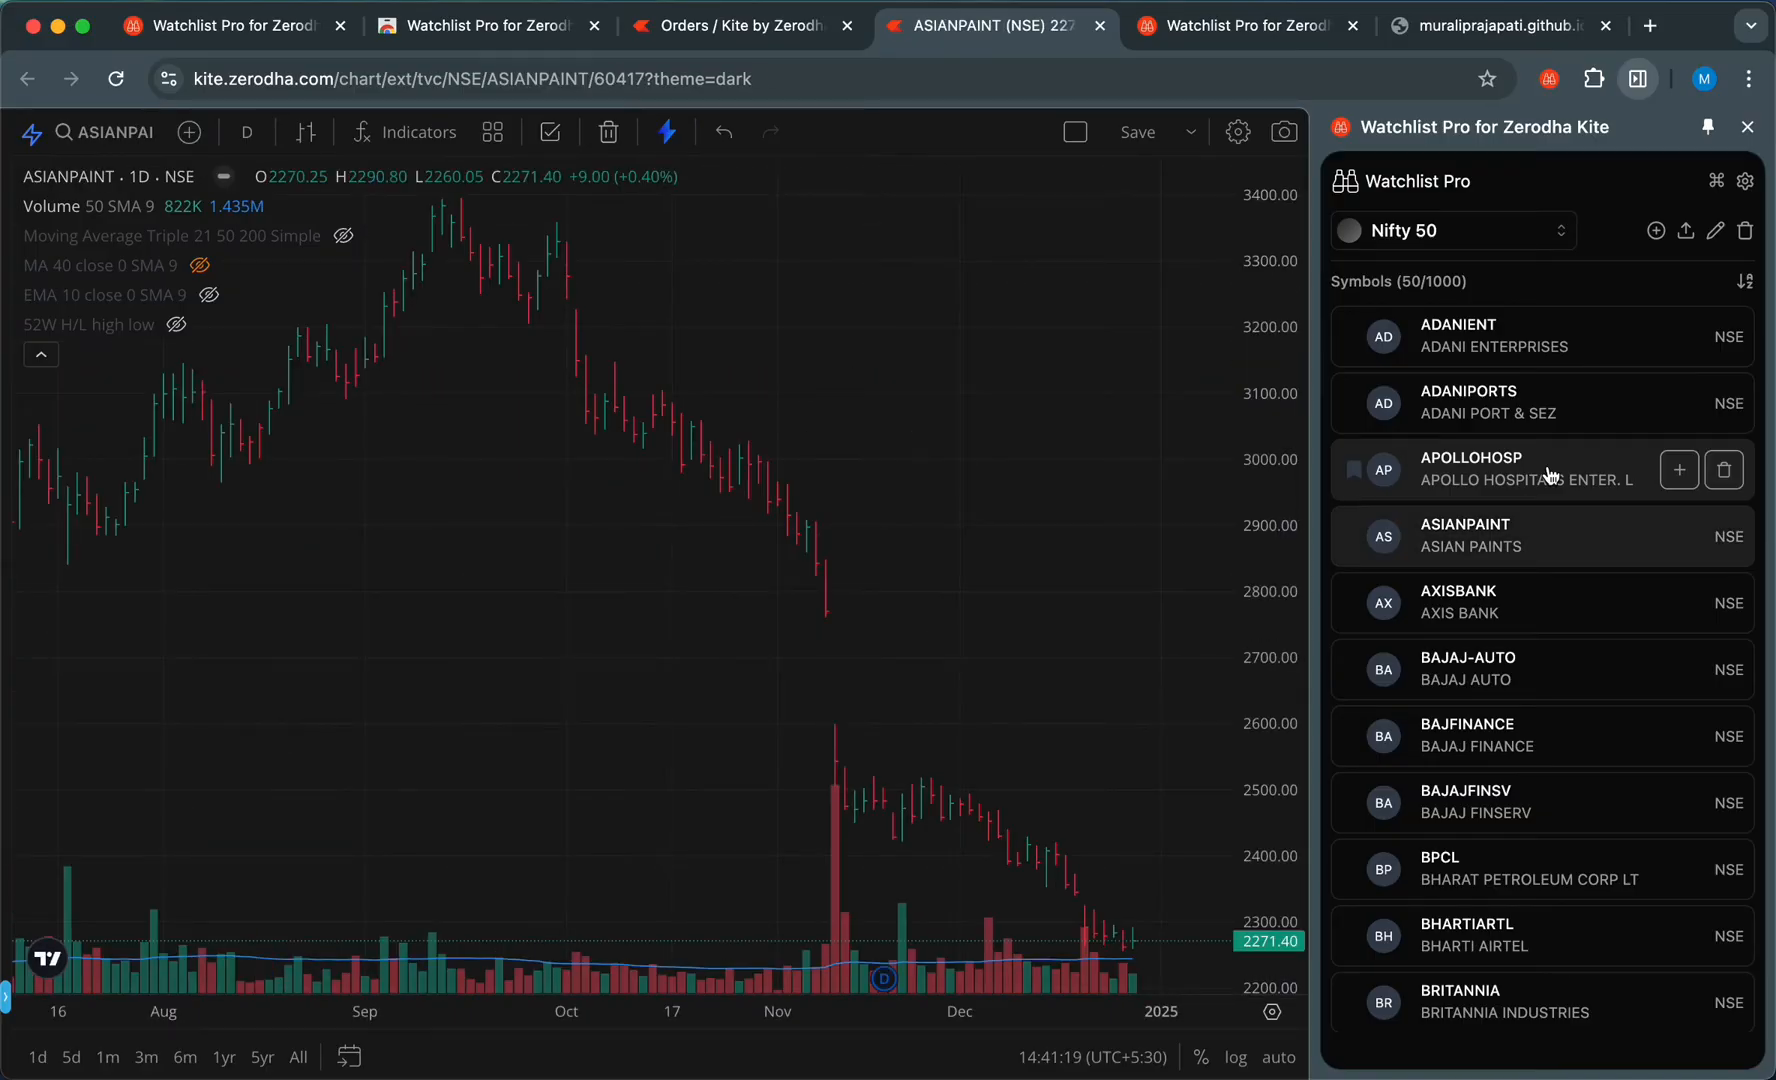
key("Down")
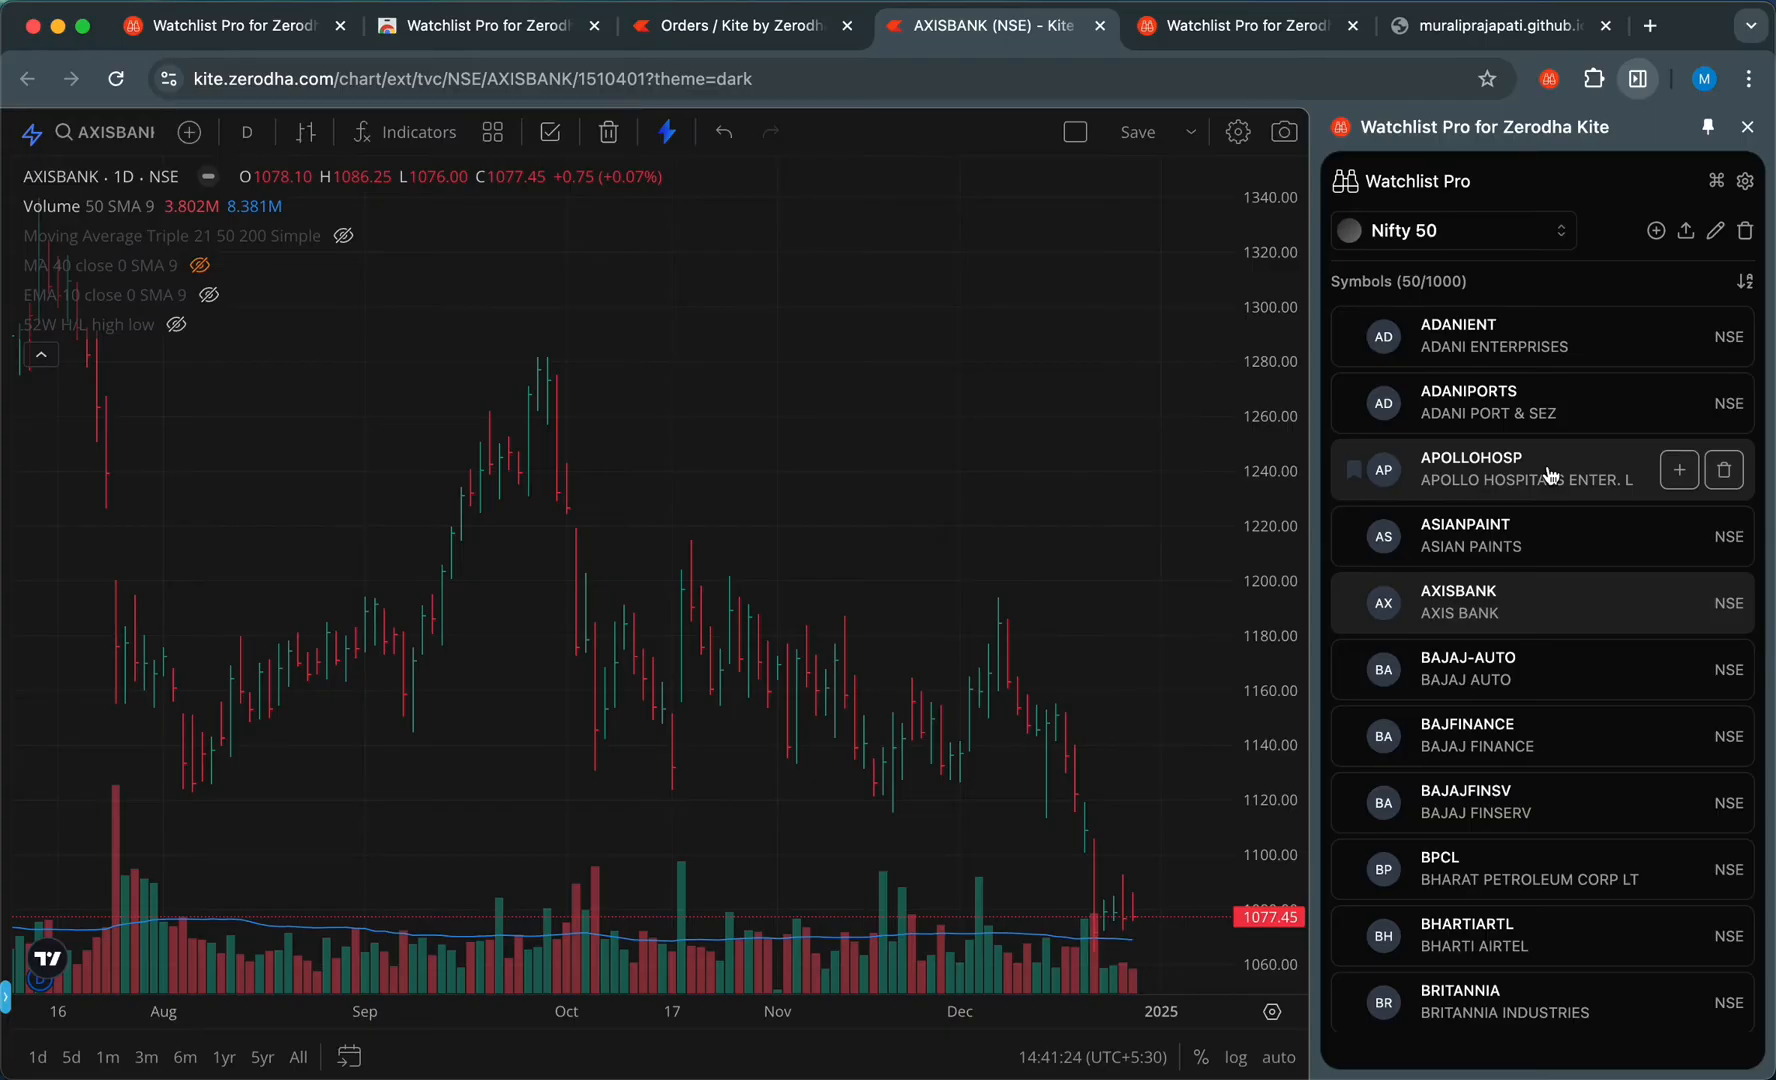
key("Down")
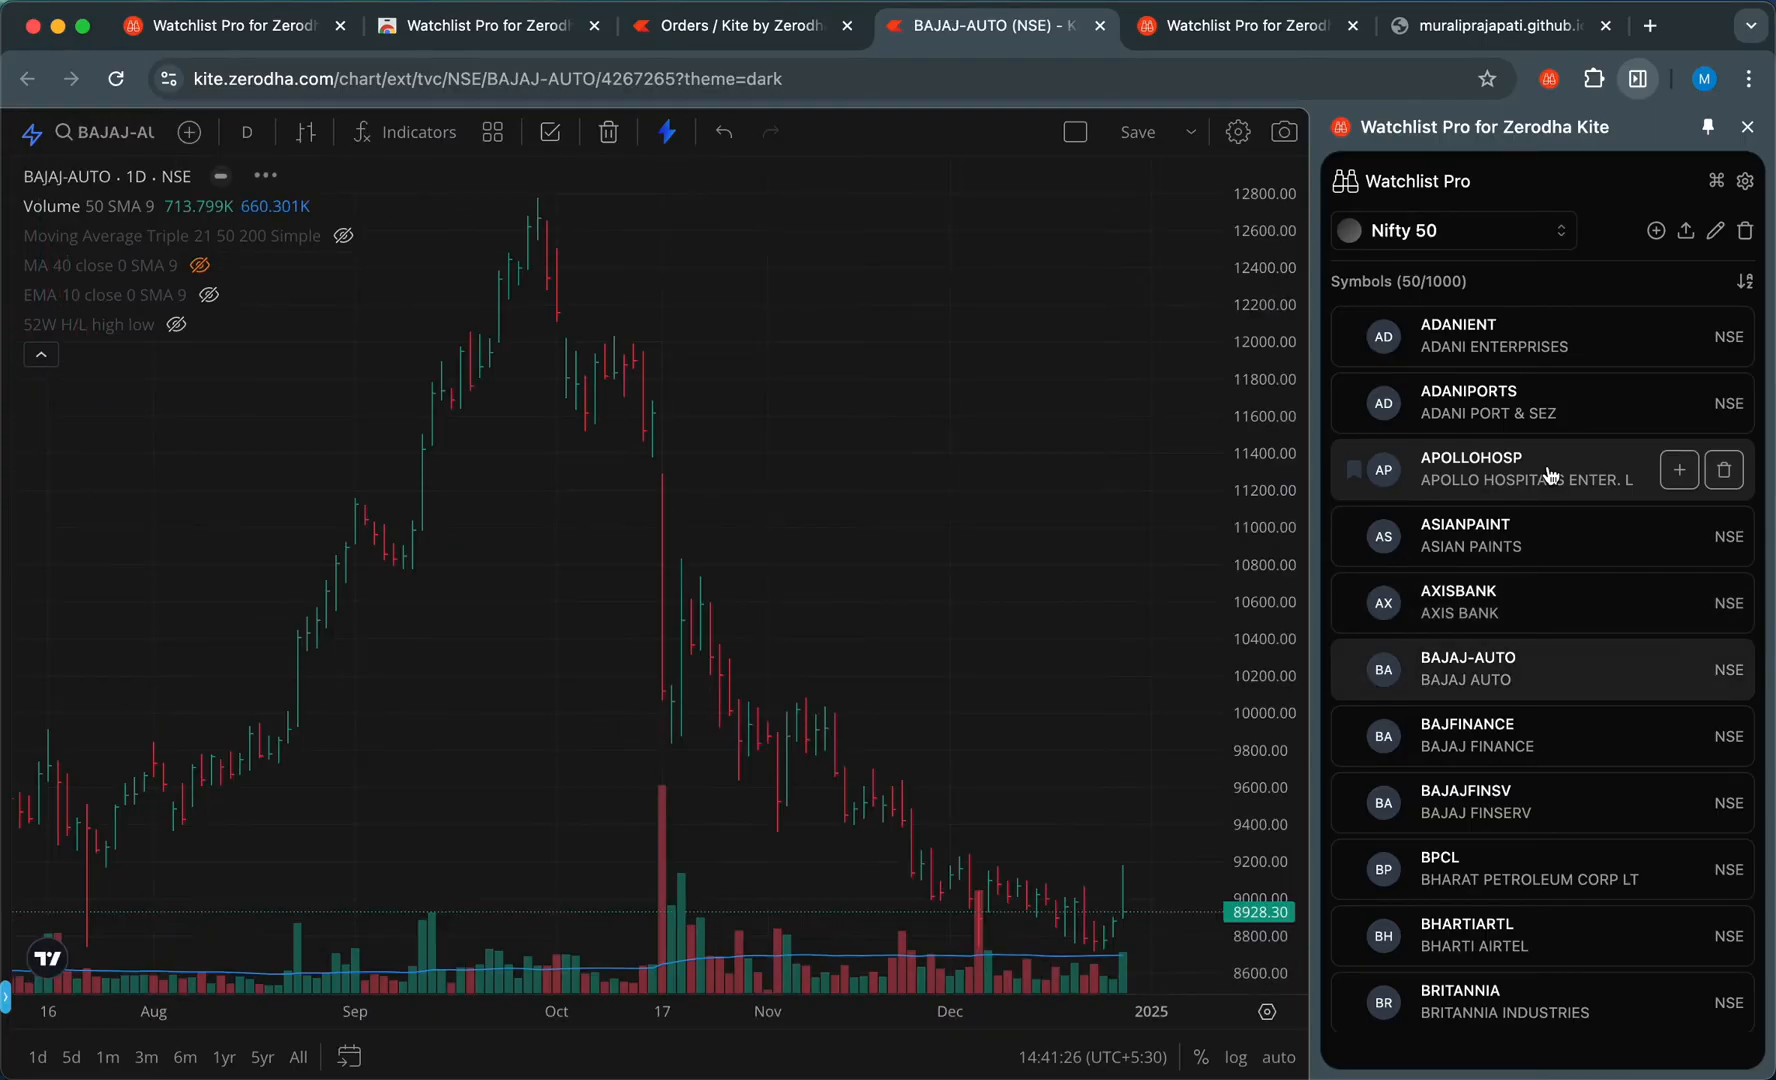
key("Up")
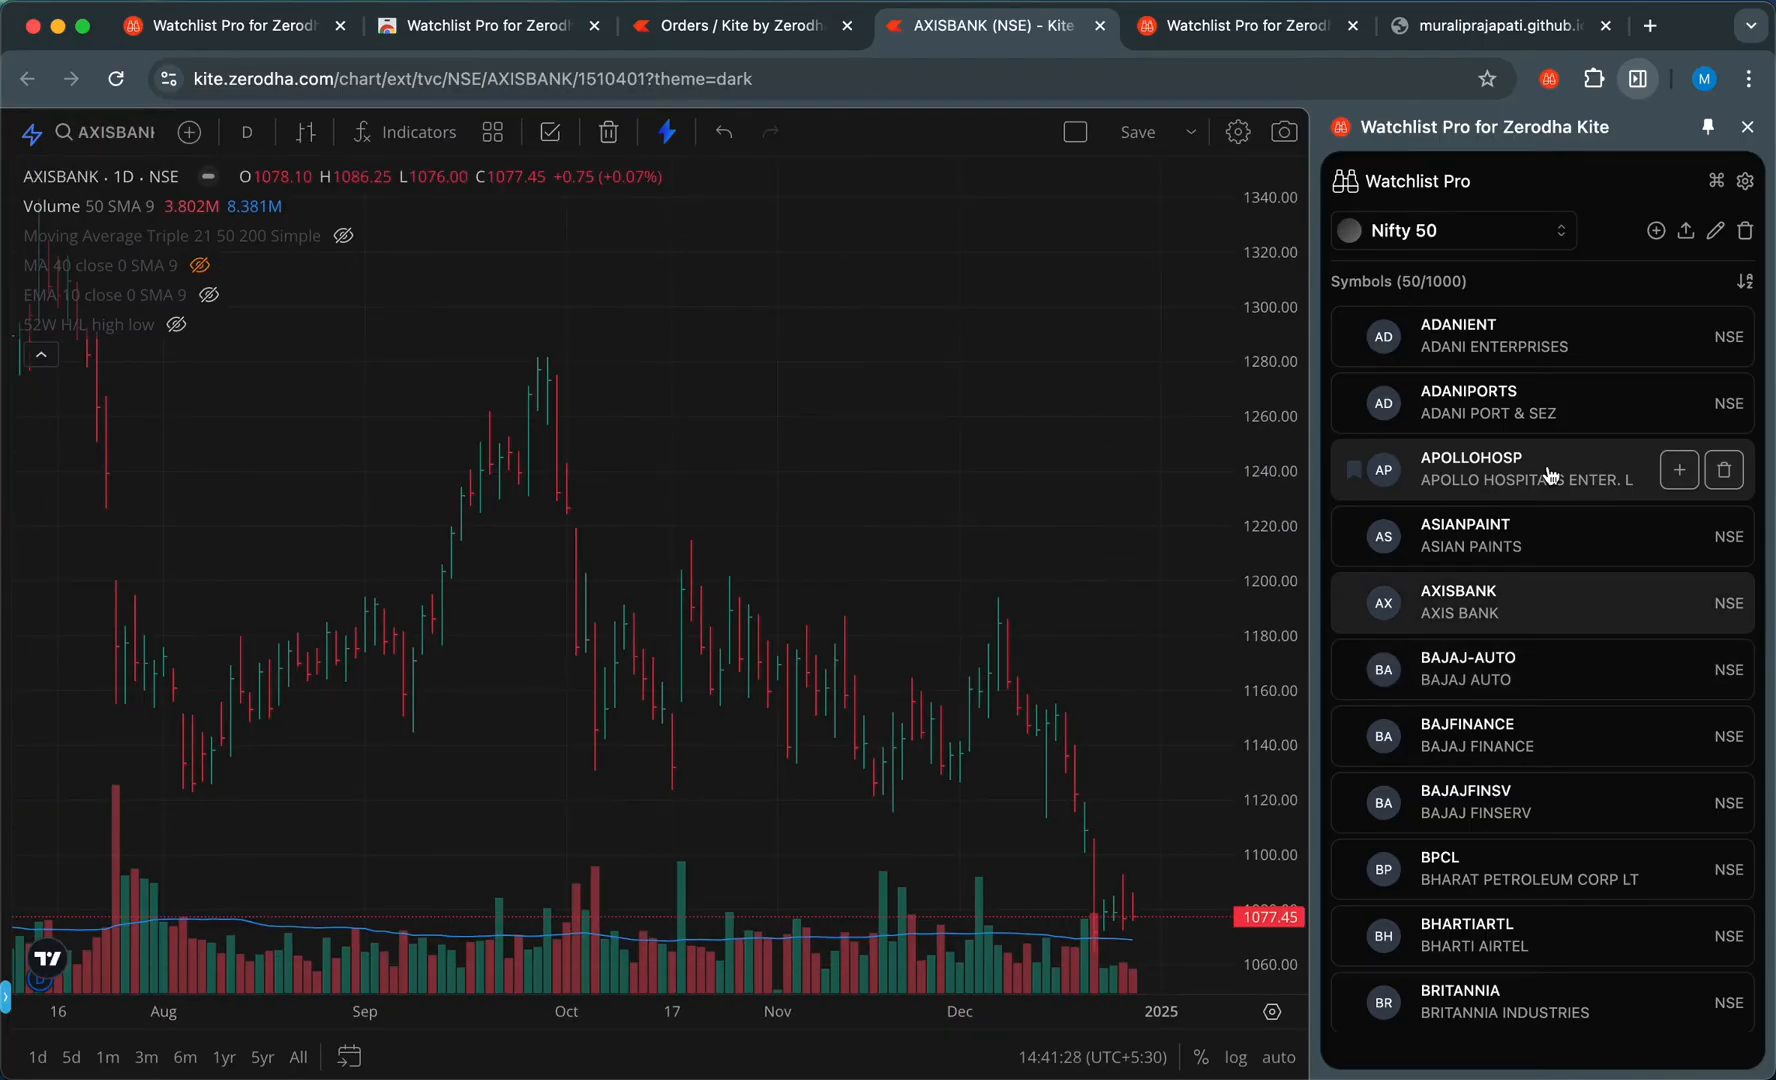
key("Up")
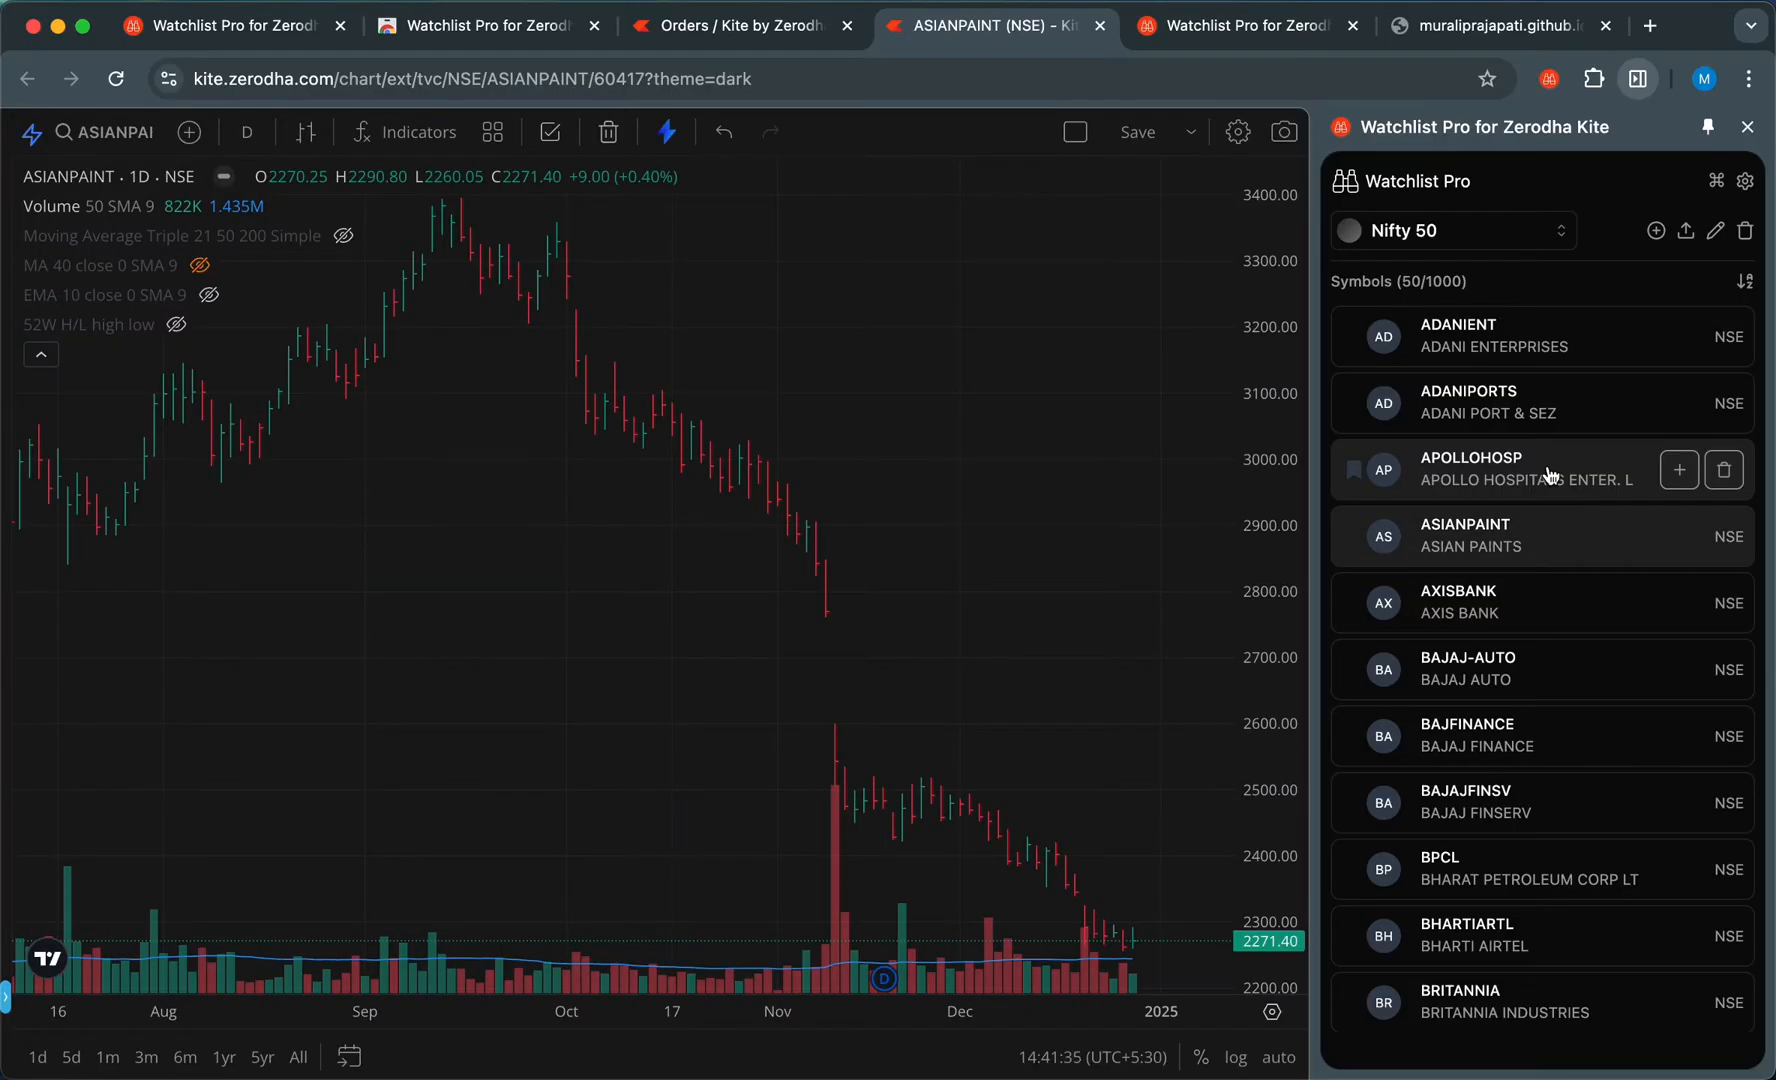
key("Down")
key("Down")
key("Down")
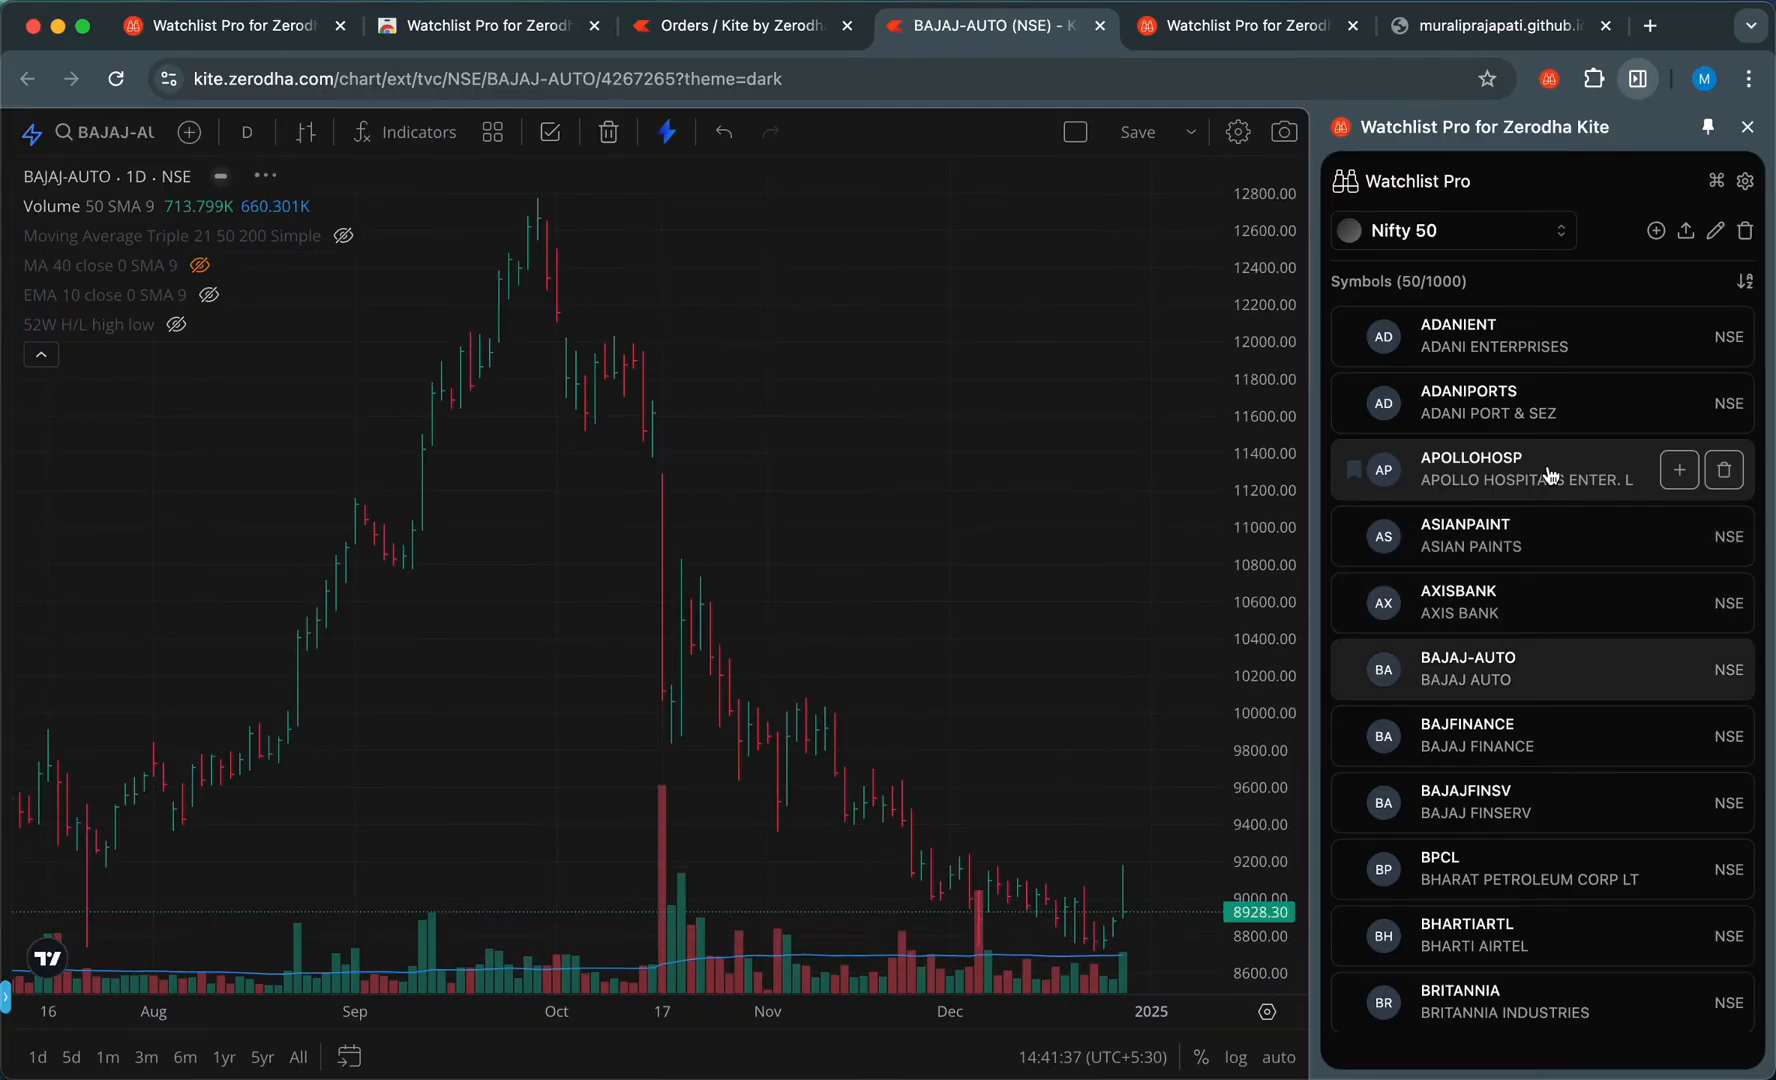
Step through the Nifty 50 charts past BAJFINANCE, BHARTIARTL and COALINDIA, ending on DIVISLAB
key("Up")
key("Up")
key("Up")
key("Down")
key("Down")
key("Down")
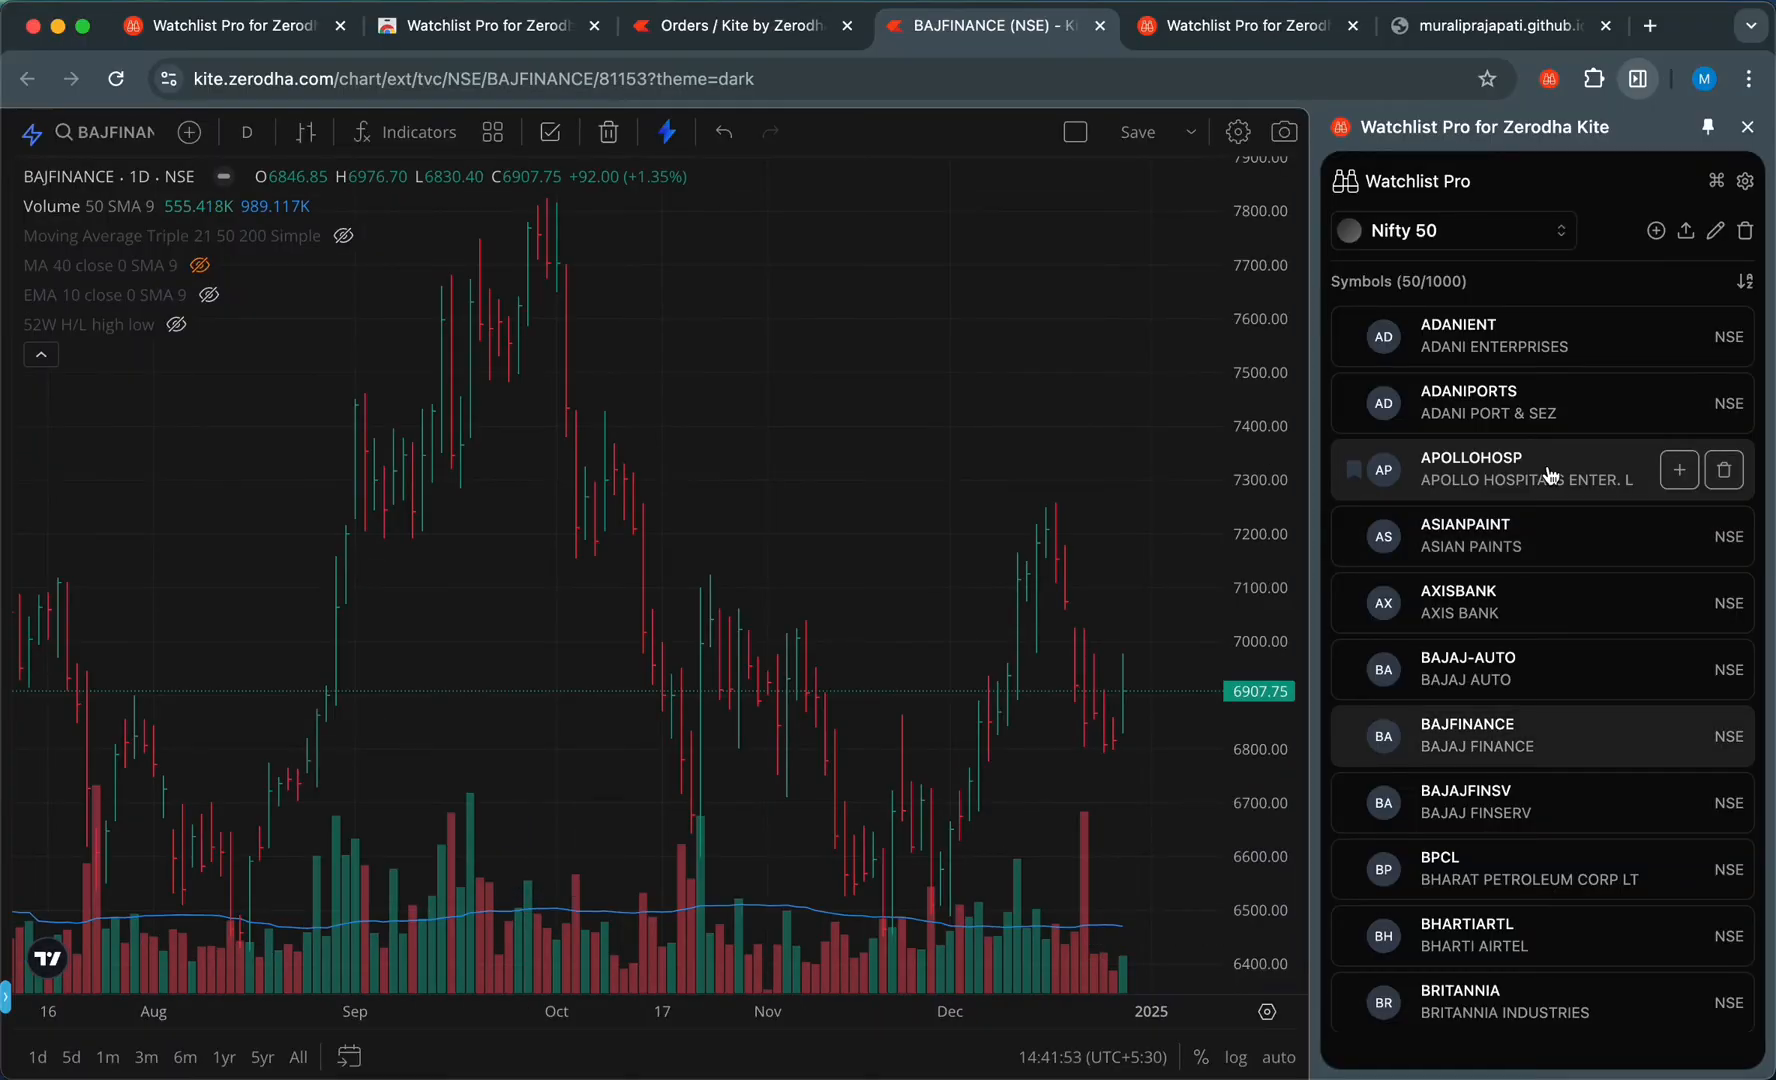
key("Down")
key("Down")
key("Down")
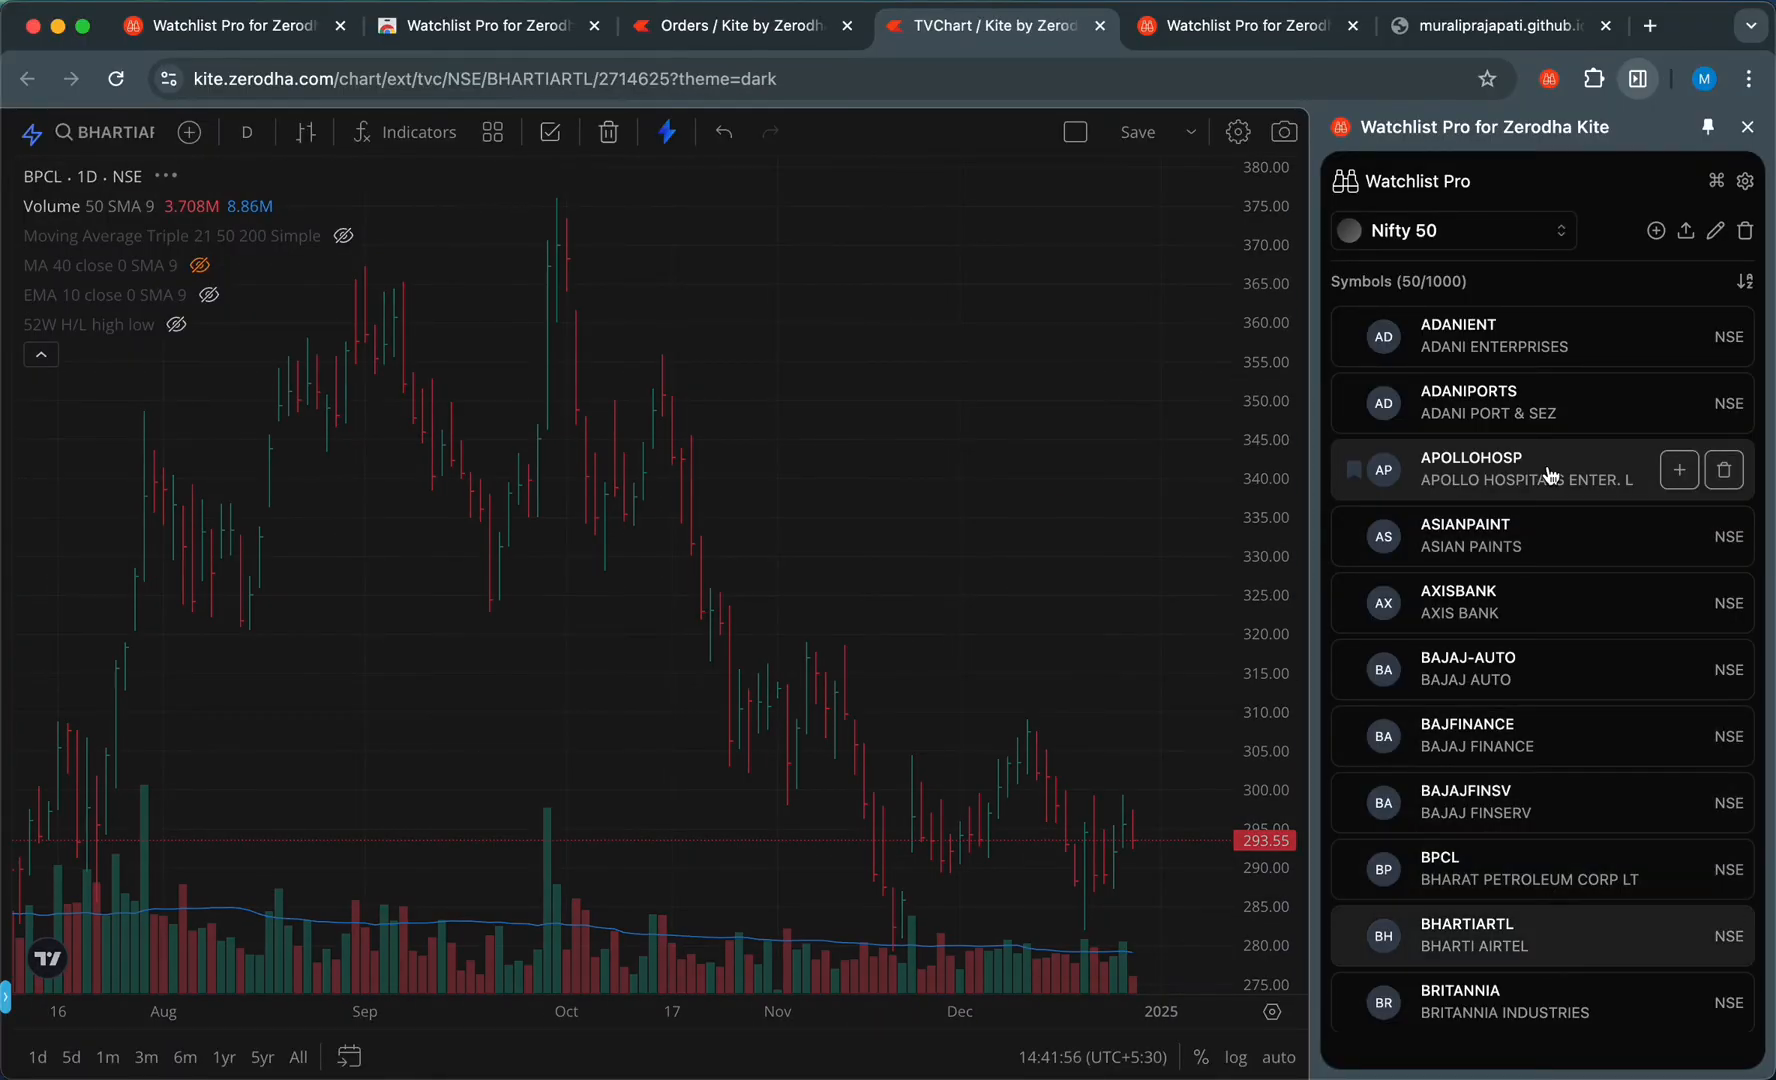
key("Down")
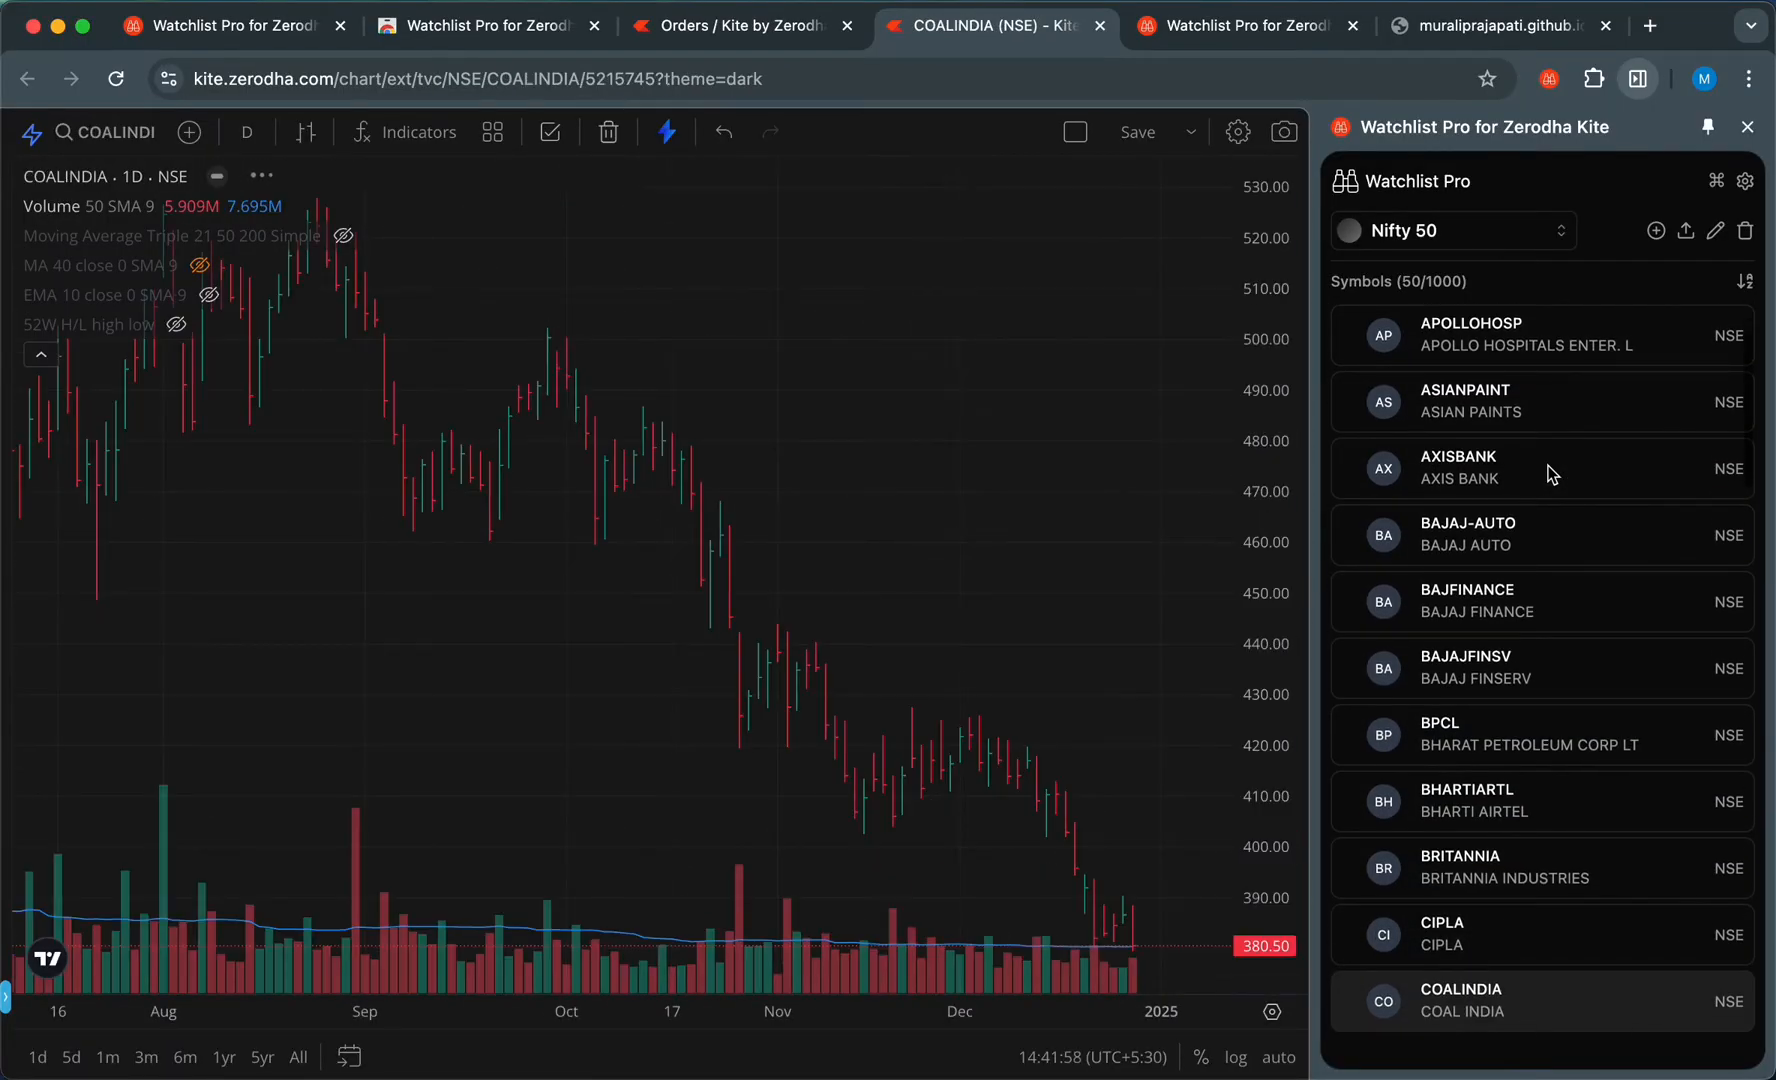
key("Down")
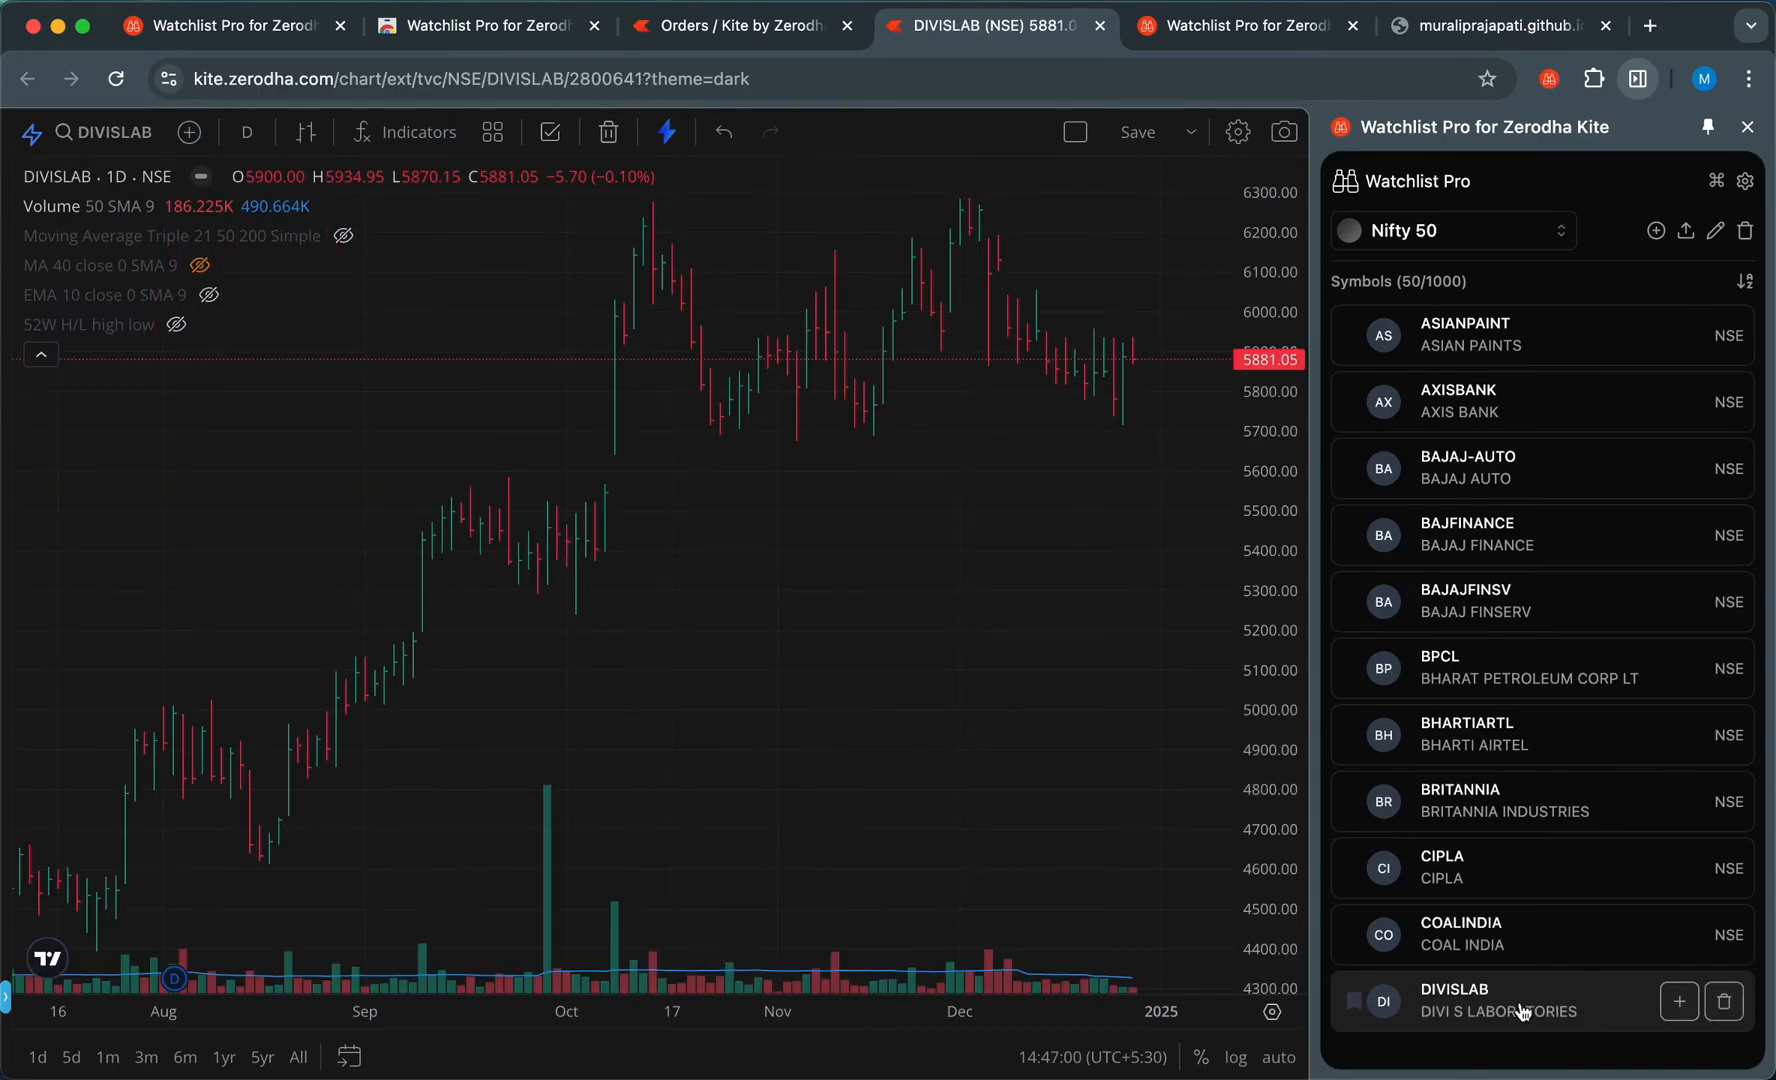
Create a new watchlist named "Buyable"
left_click(1528, 240)
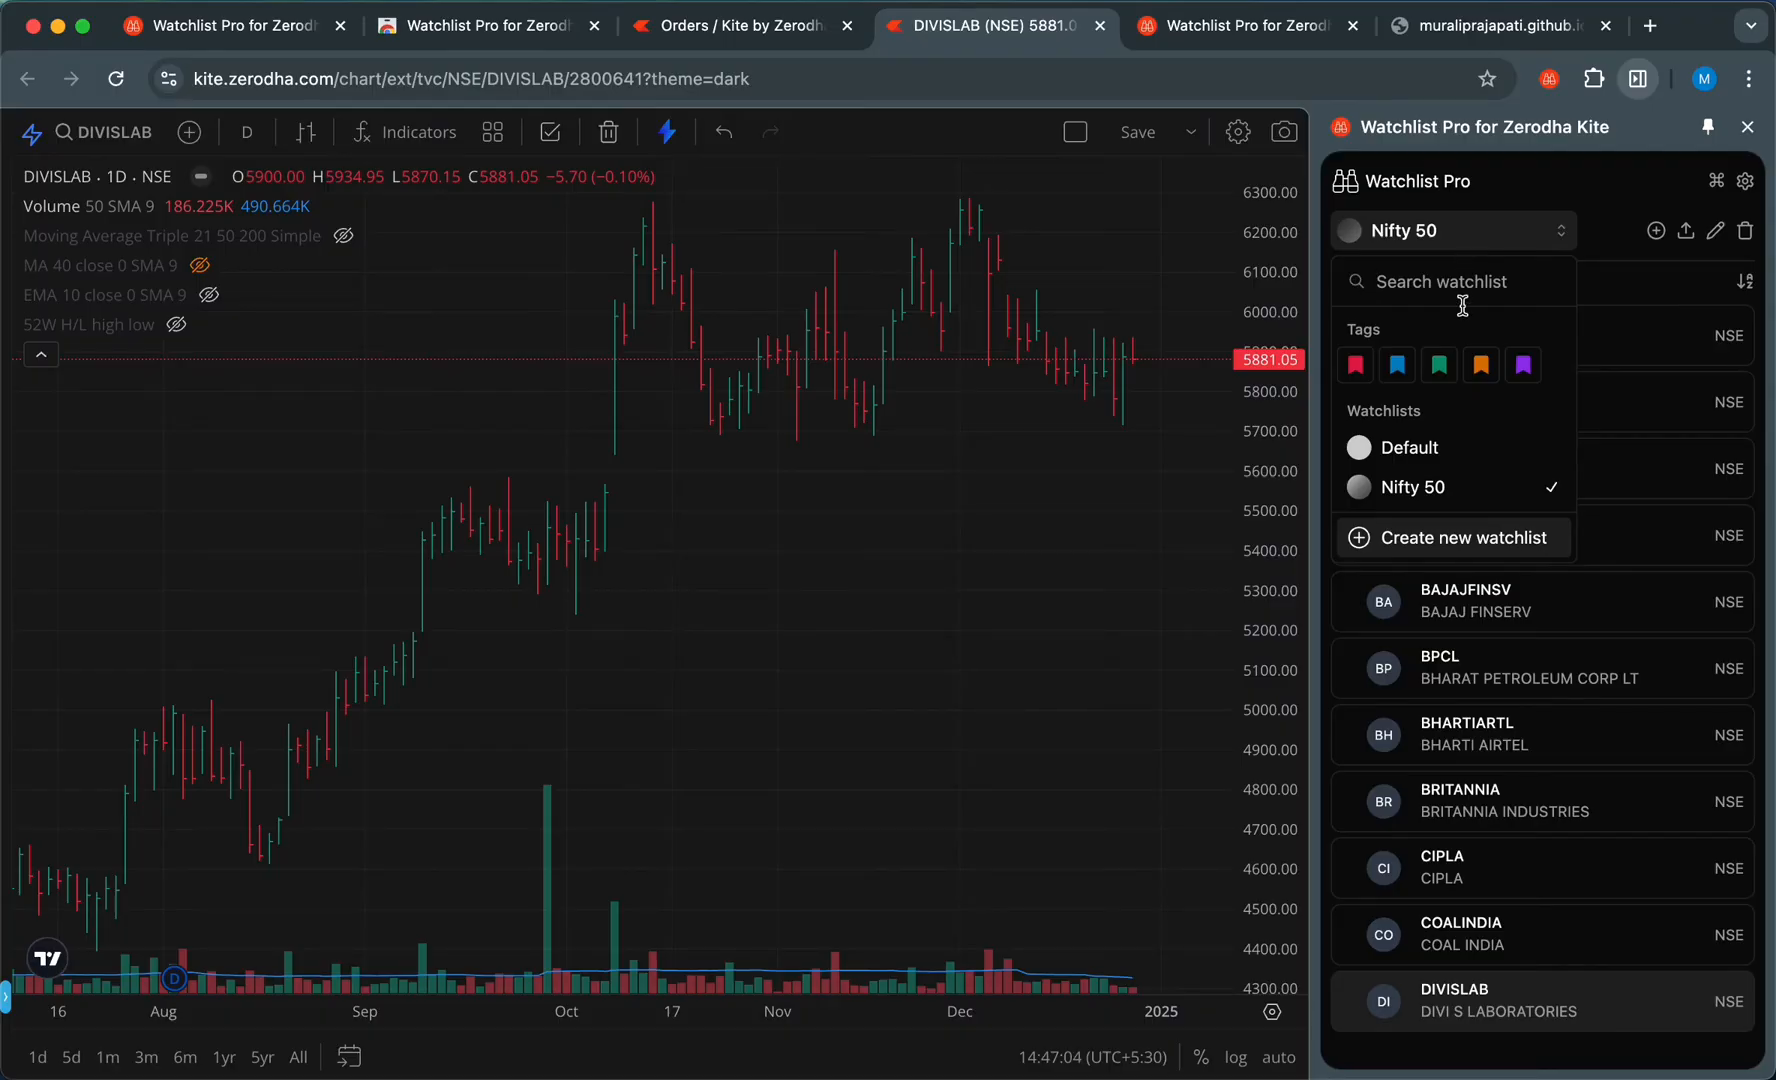
left_click(1461, 537)
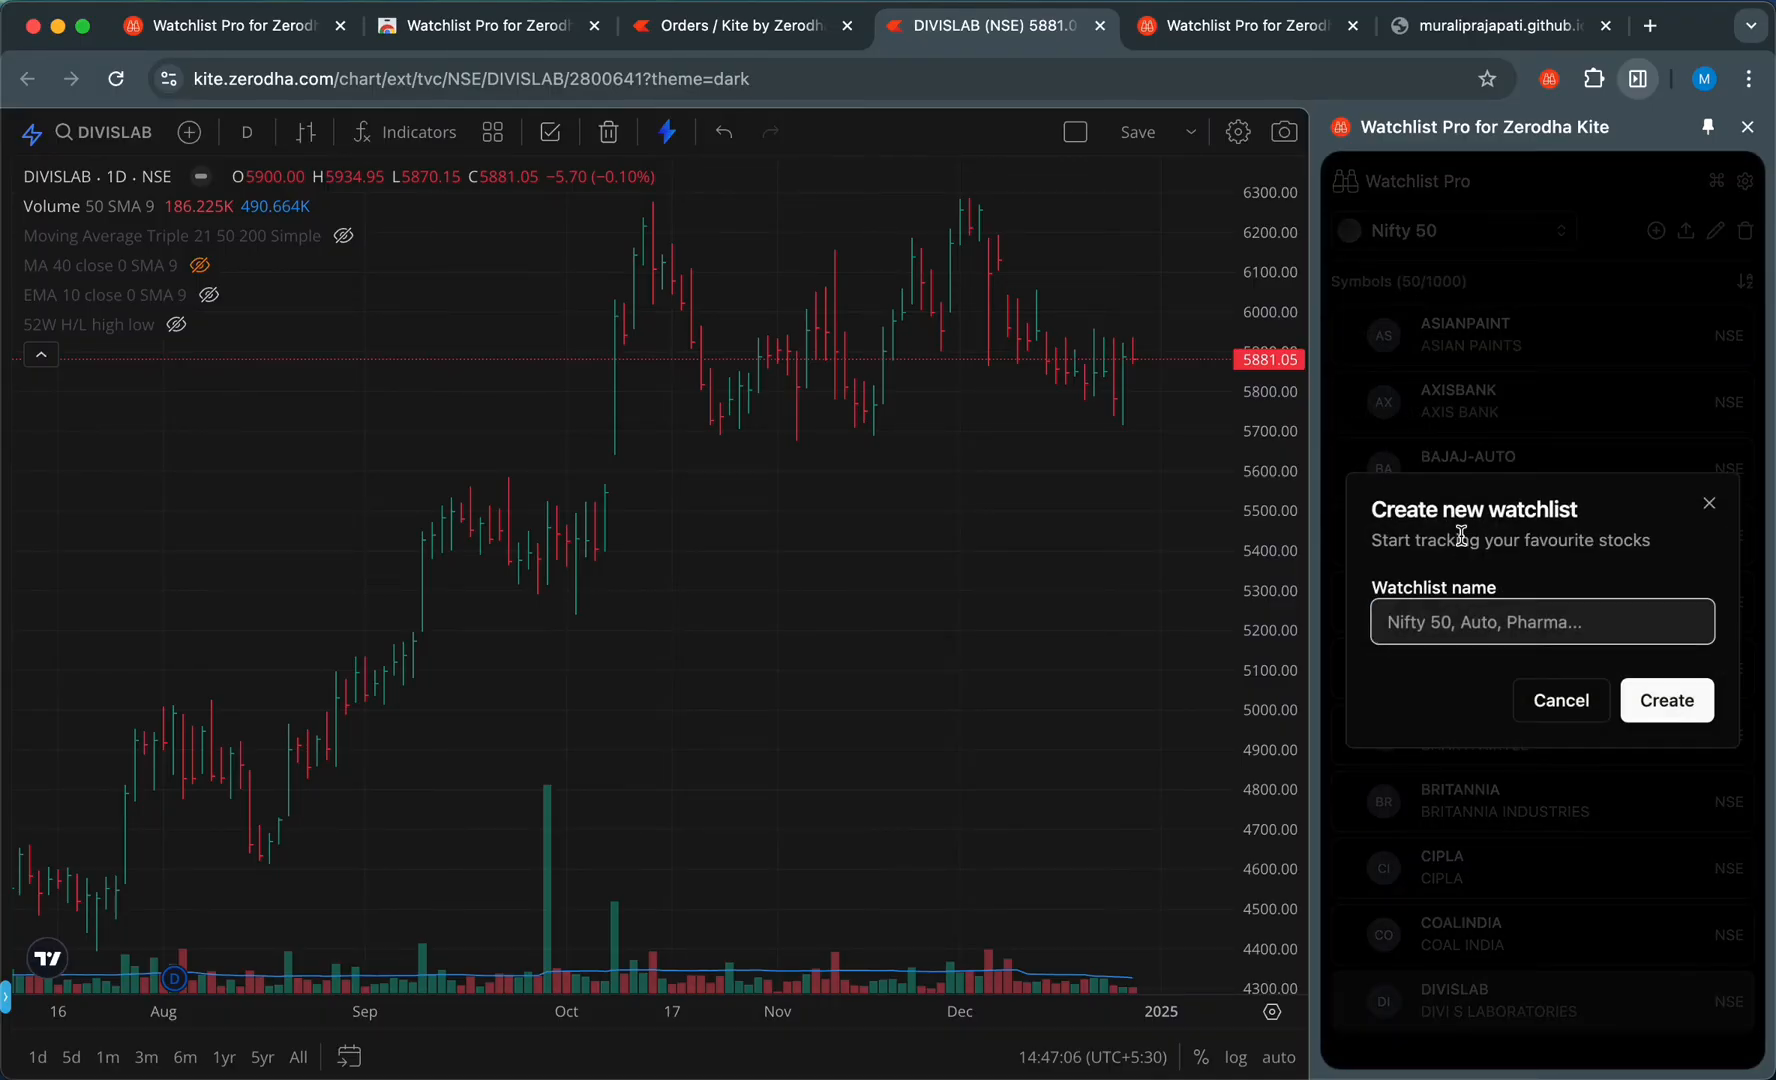
type("Bua")
type("yable")
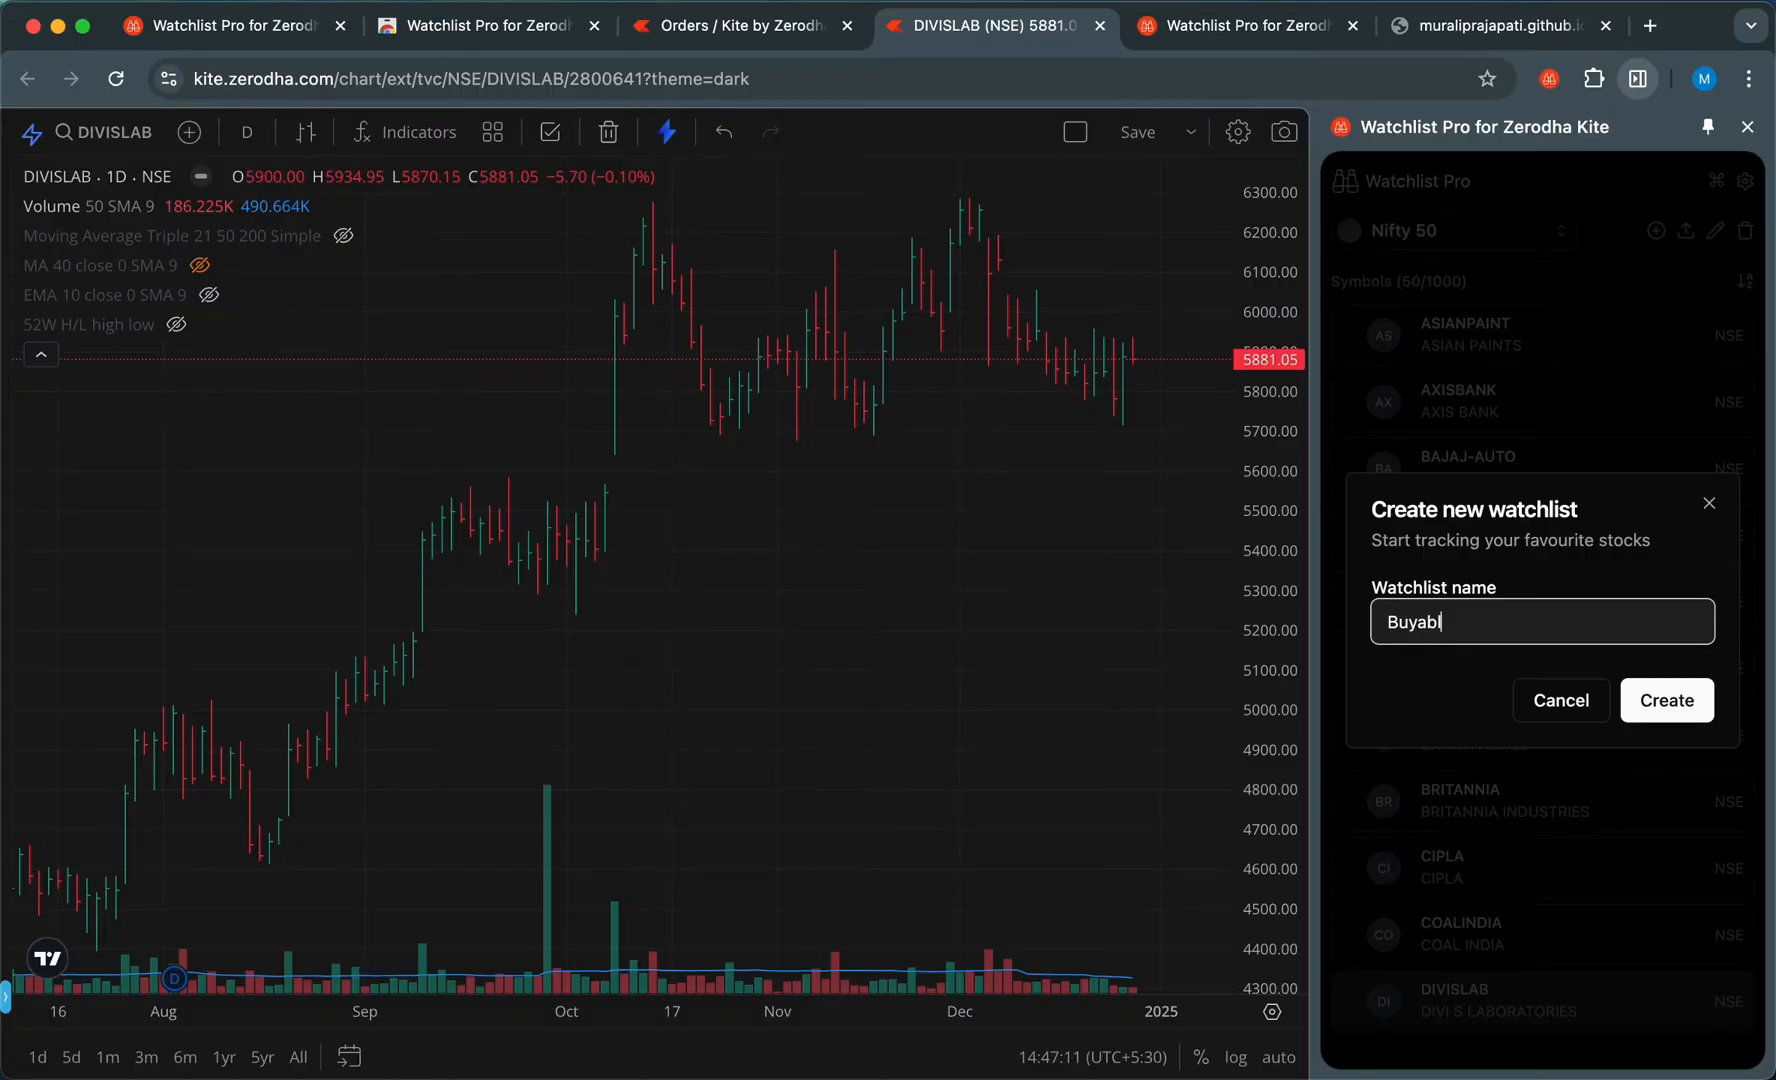
left_click(1667, 701)
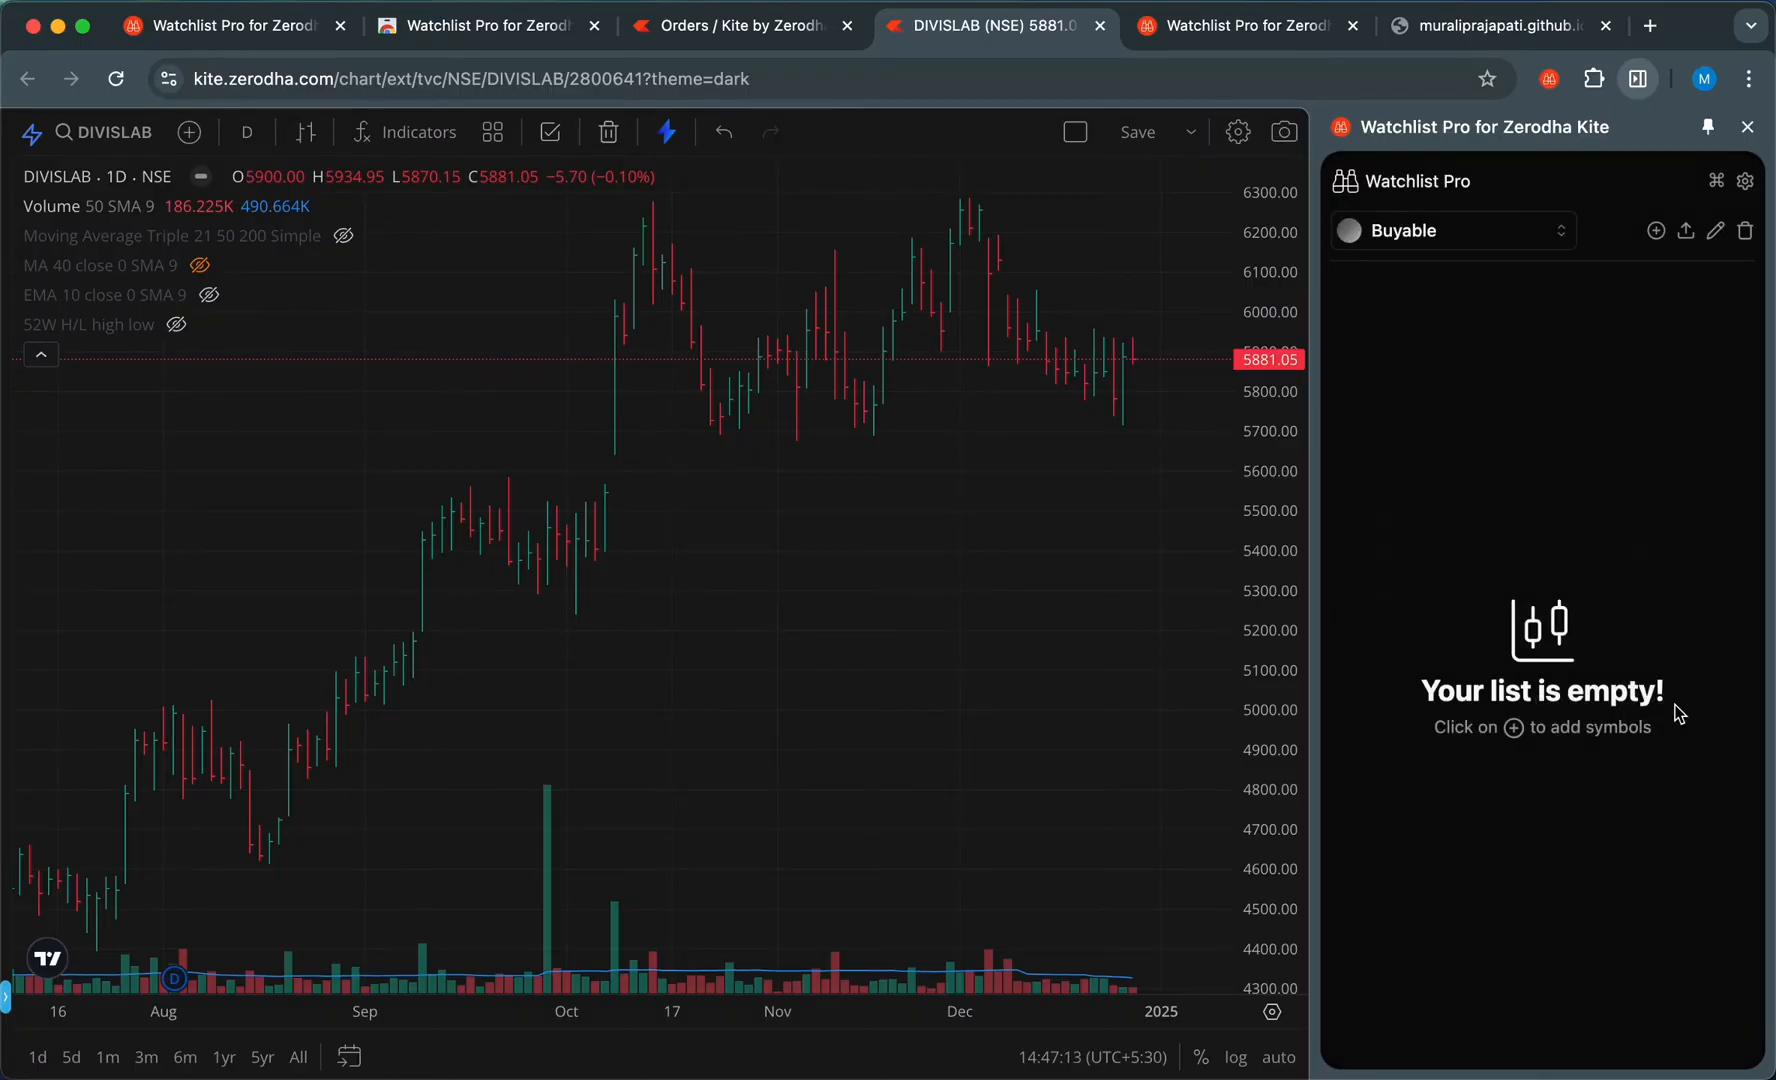
Return to the Nifty 50 watchlist and add its DIVISLAB symbol to the Buyable watchlist
left_click(1510, 236)
left_click(1455, 490)
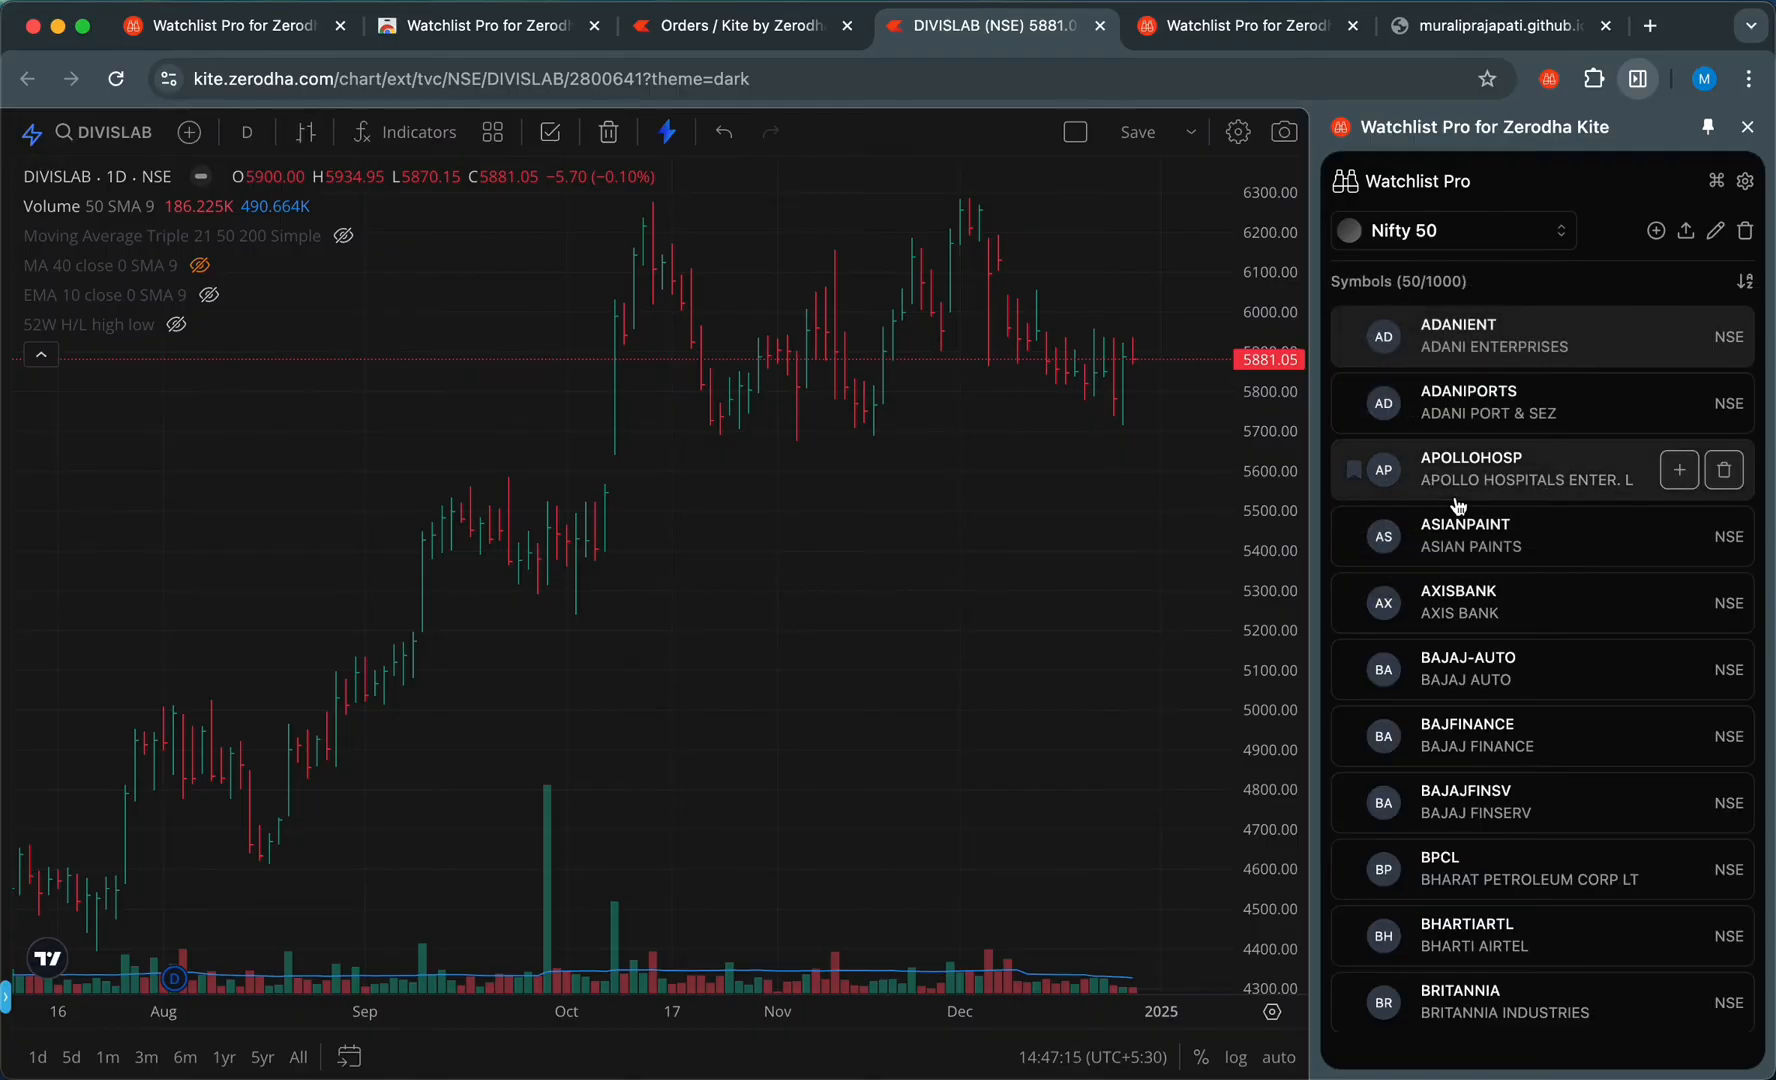
scroll(1492, 720, "down", 5)
scroll(1486, 683, "down", 1)
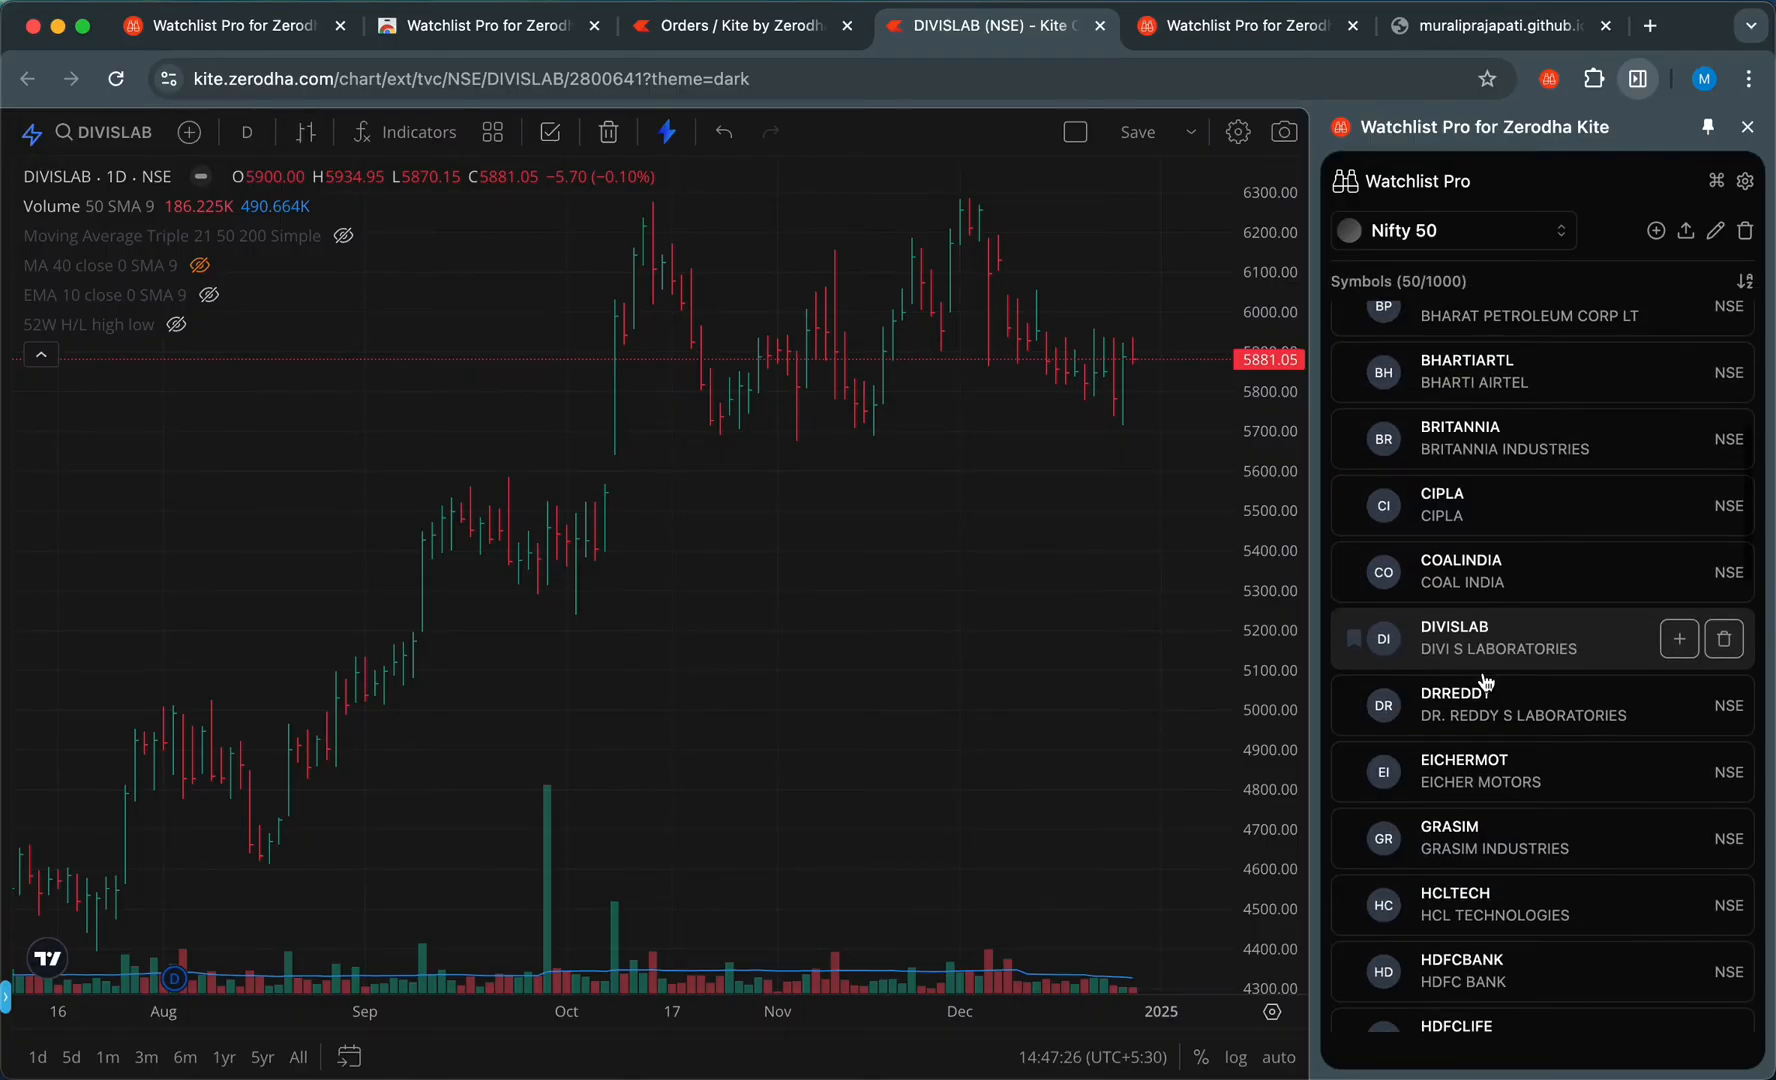
left_click(1680, 645)
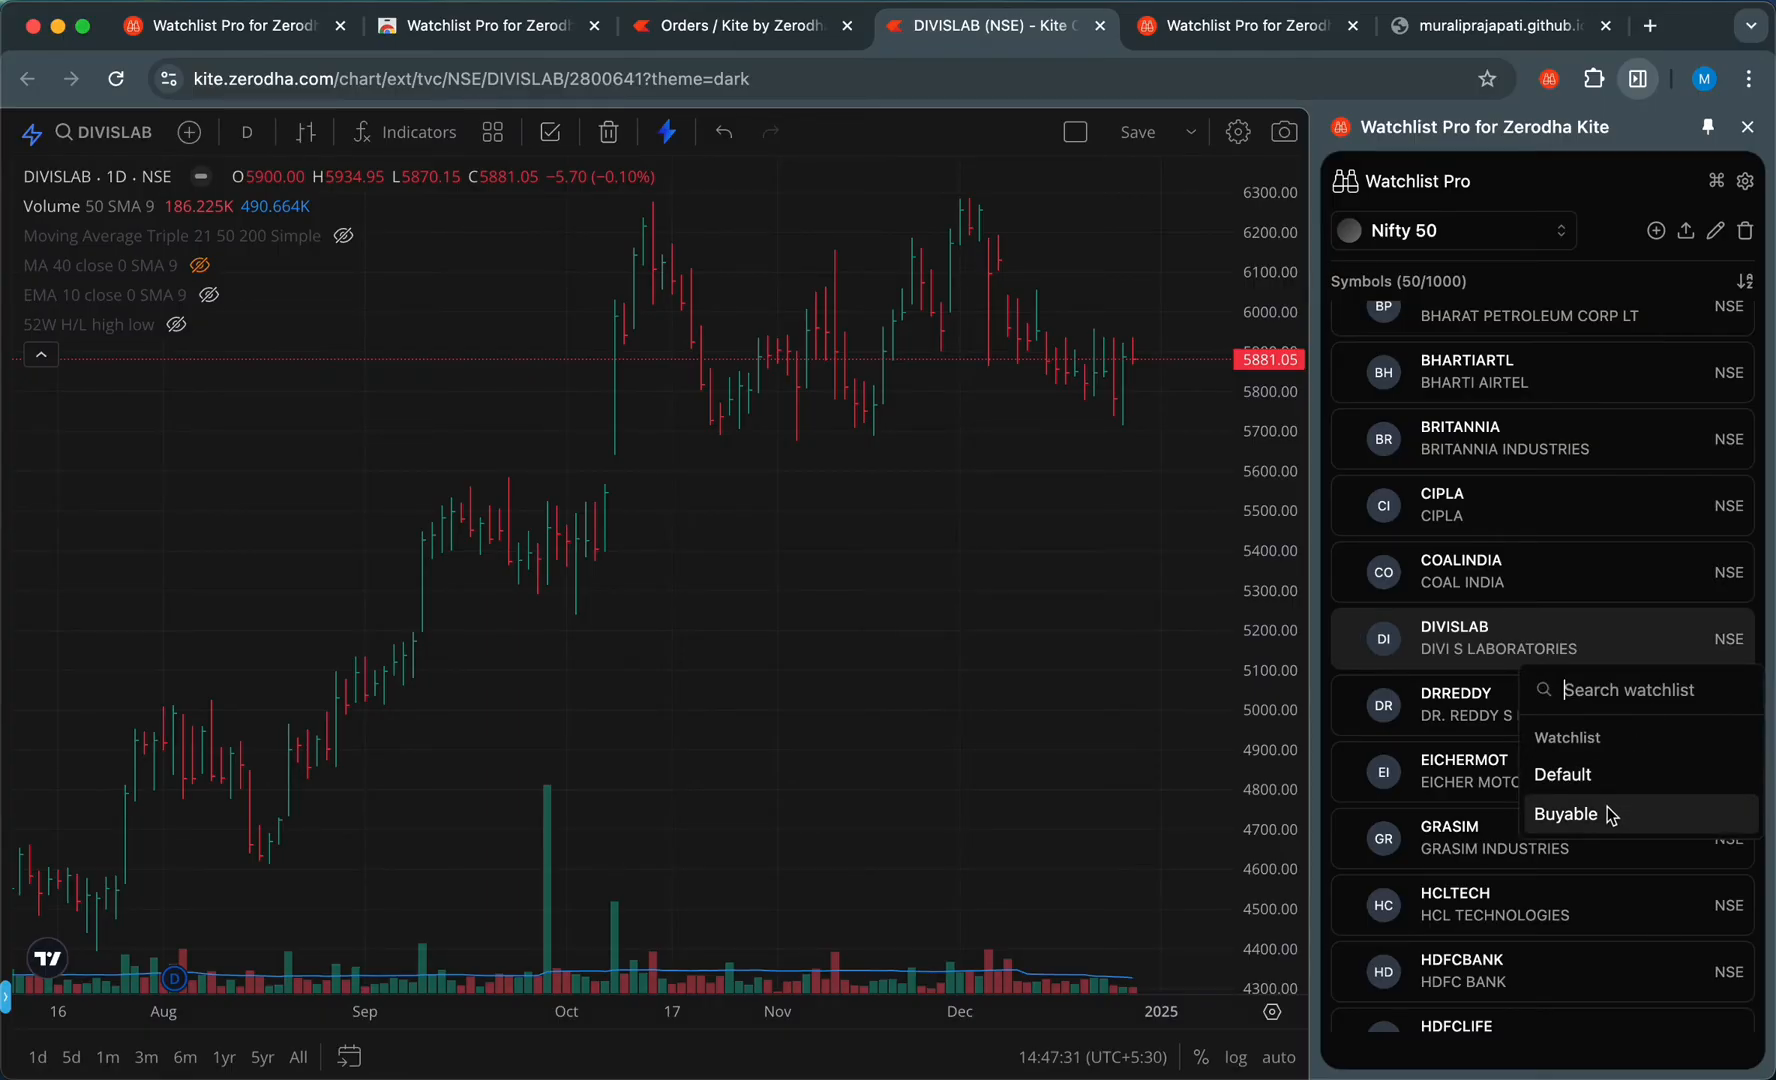
left_click(1497, 646)
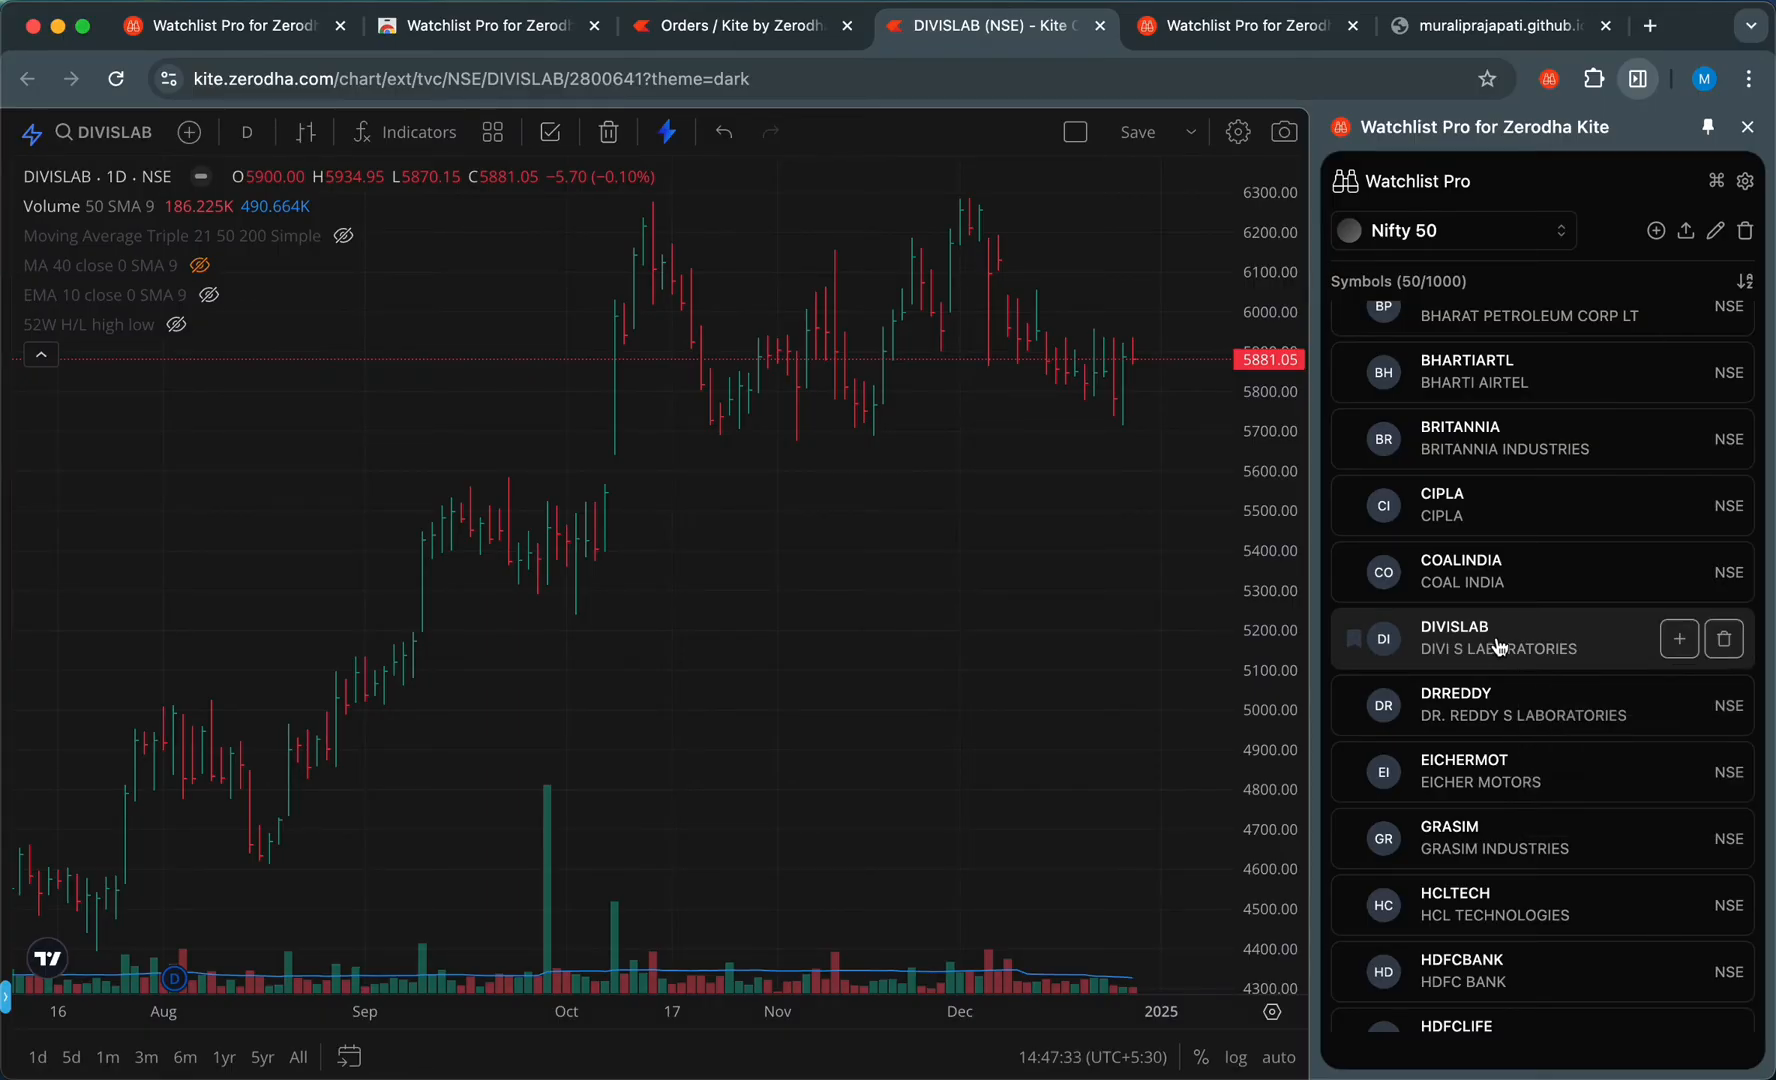
left_click(1678, 640)
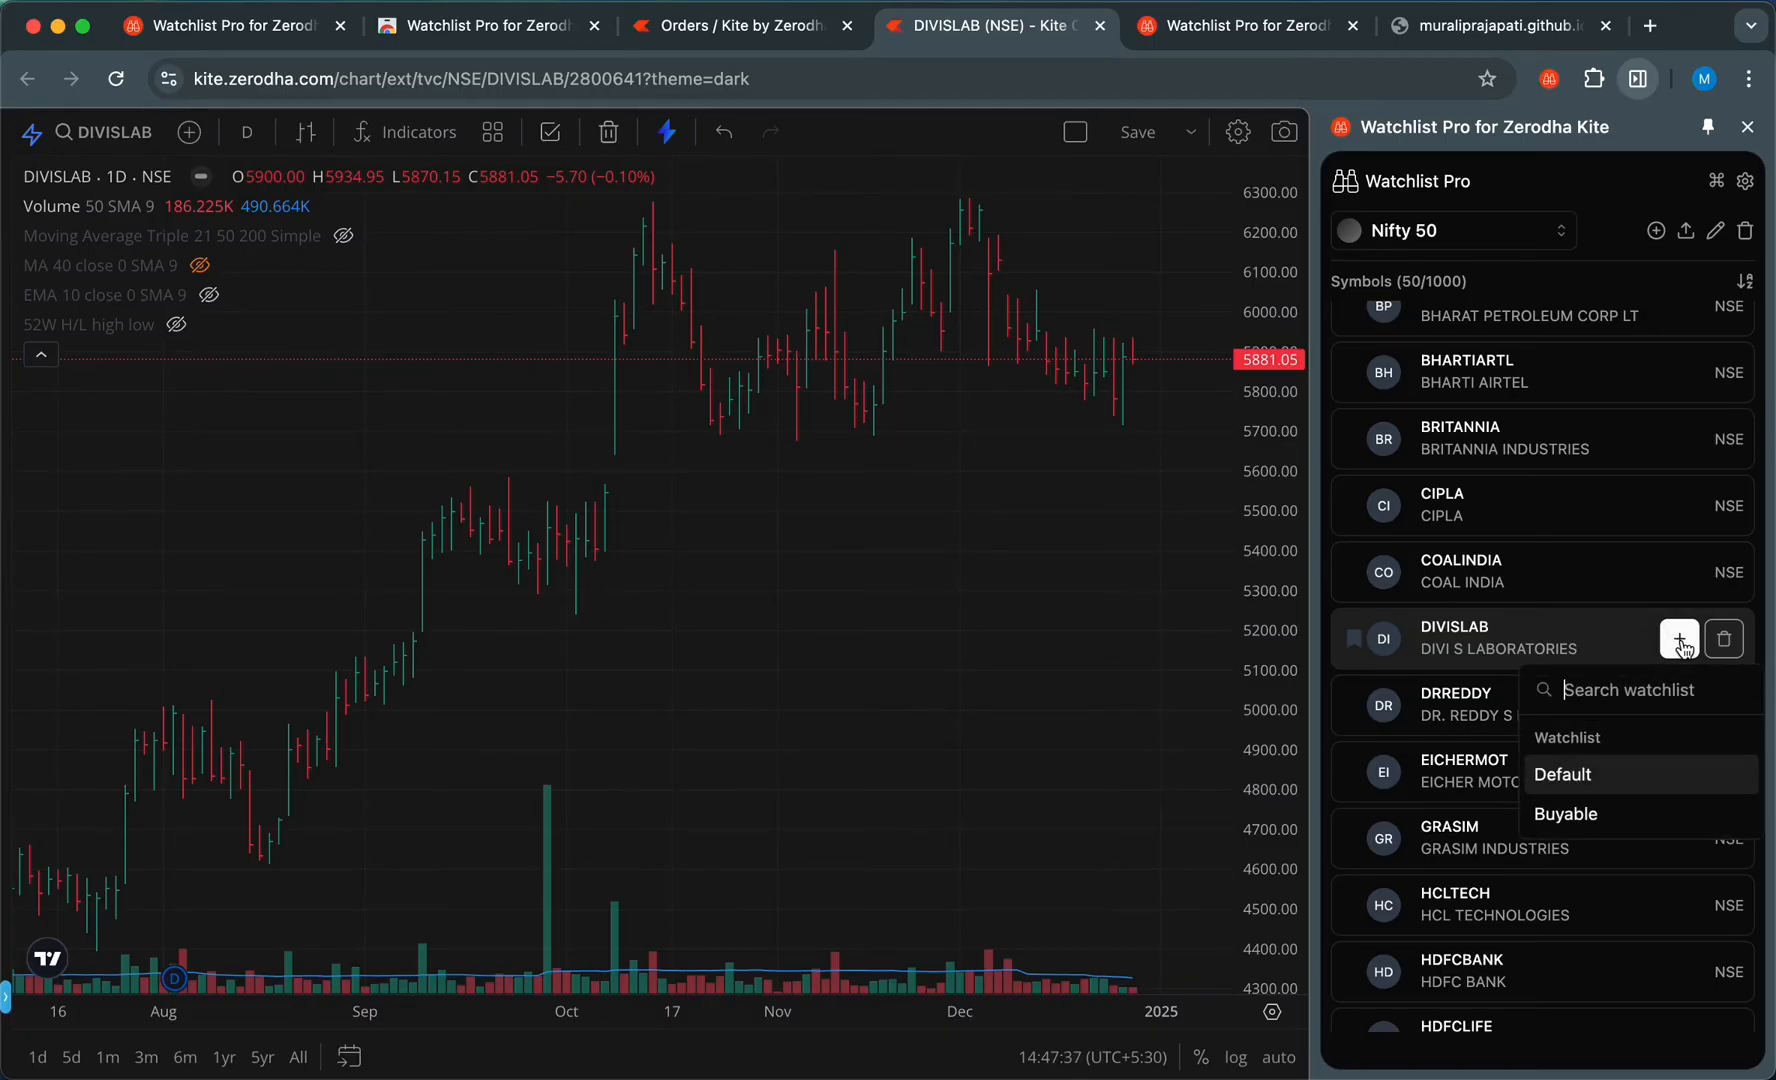
left_click(1591, 819)
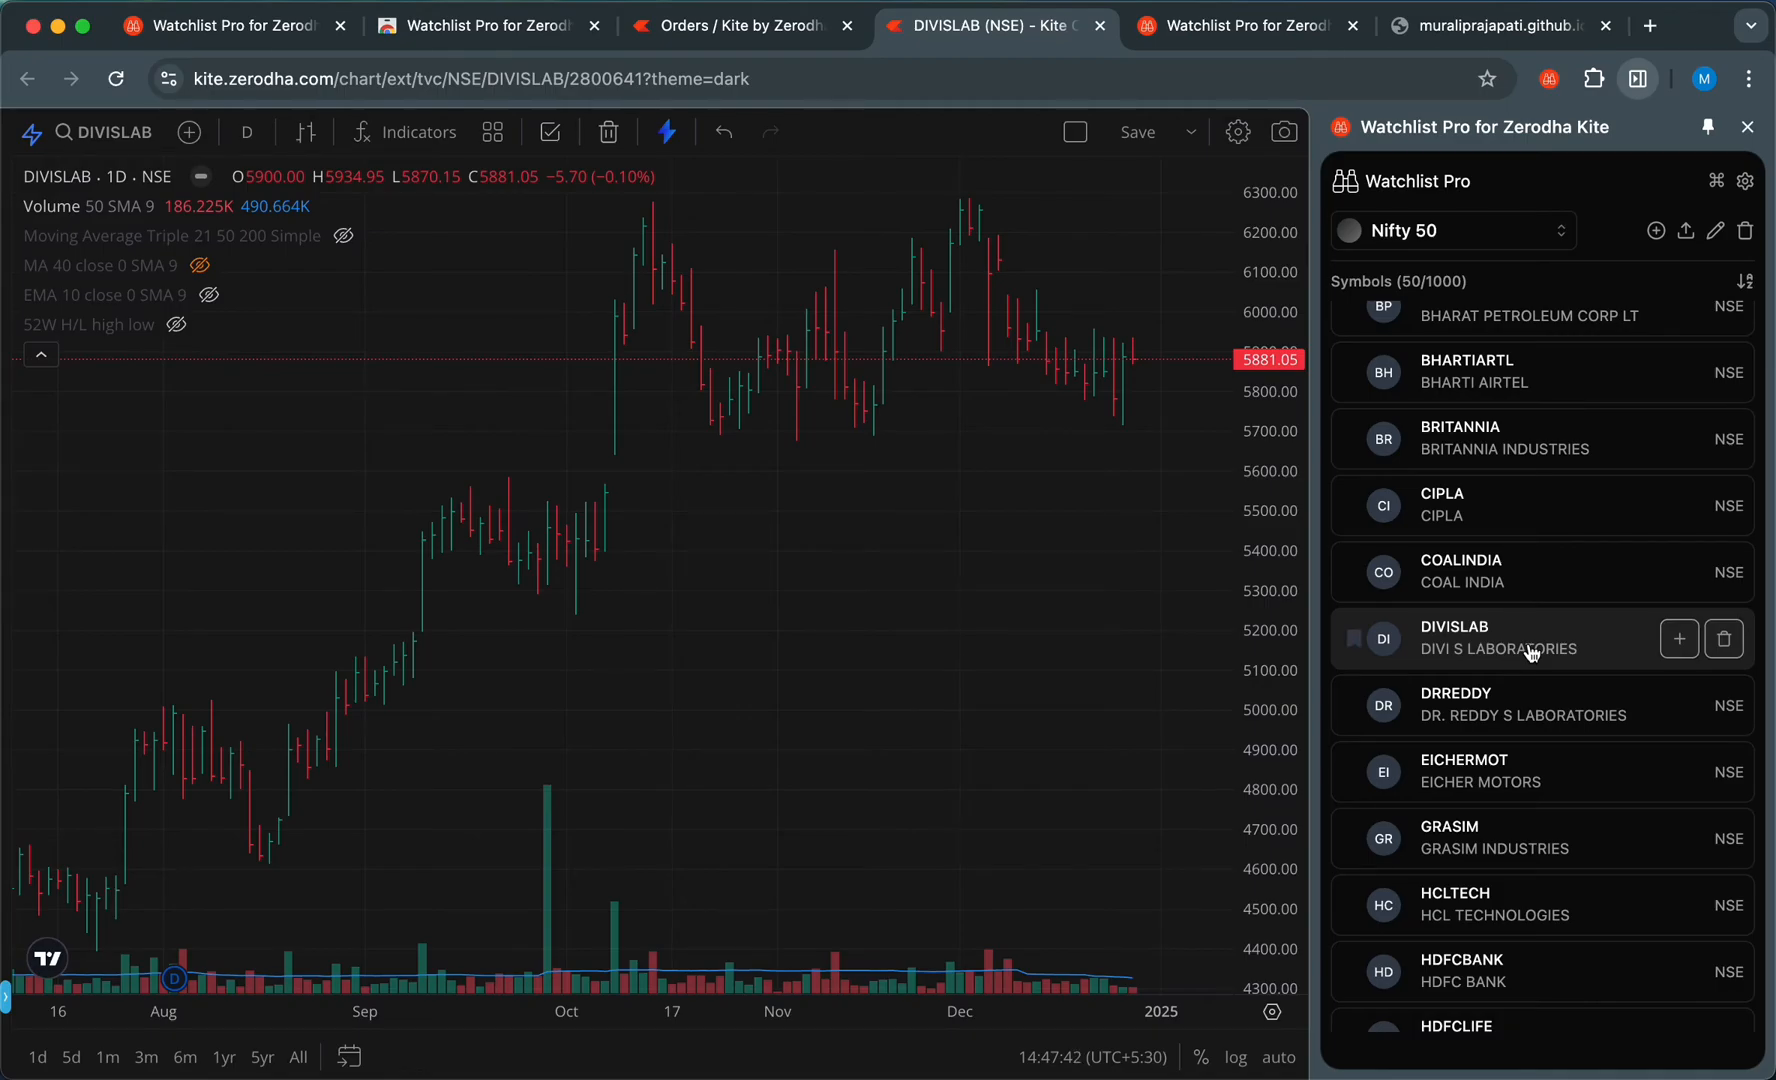
Open the EICHERMOT and GRASIM charts from Nifty 50 and add both symbols to the Buyable watchlist
left_click(1510, 778)
scroll(1540, 776, "down", 1)
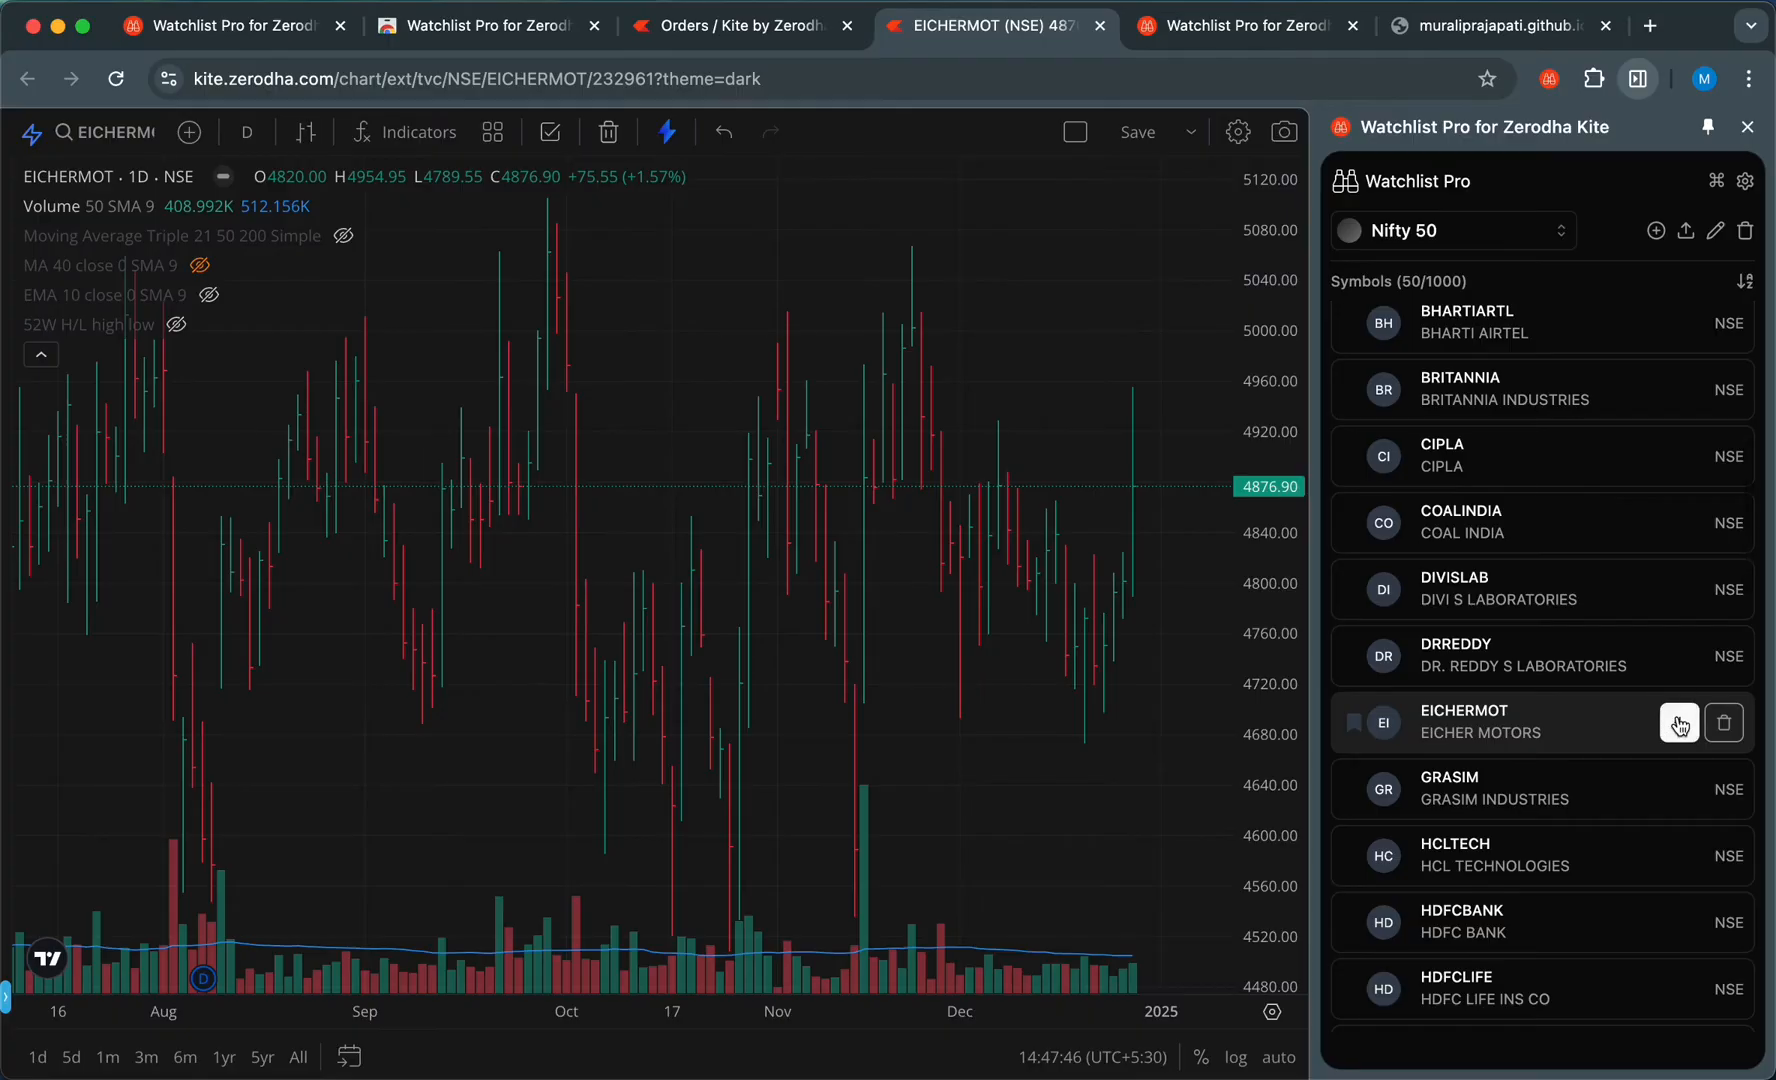
left_click(1679, 722)
left_click(1614, 898)
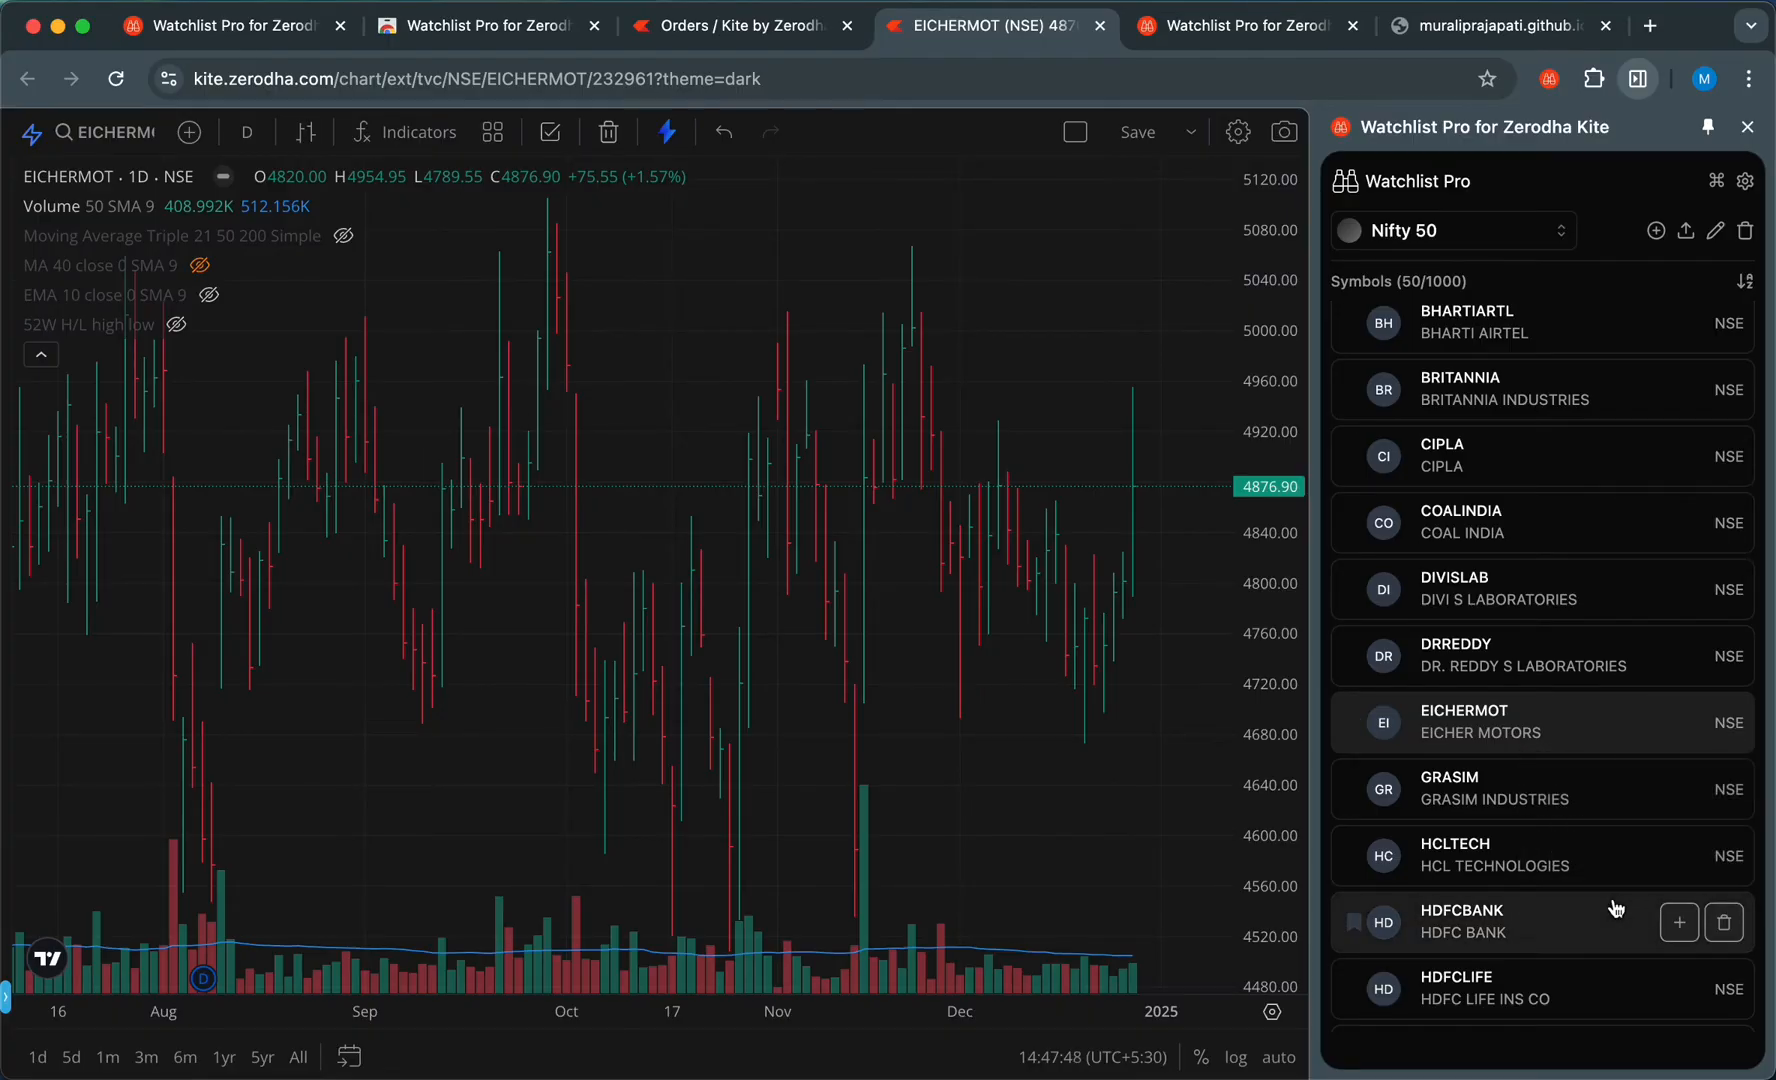
left_click(1533, 800)
left_click(1679, 789)
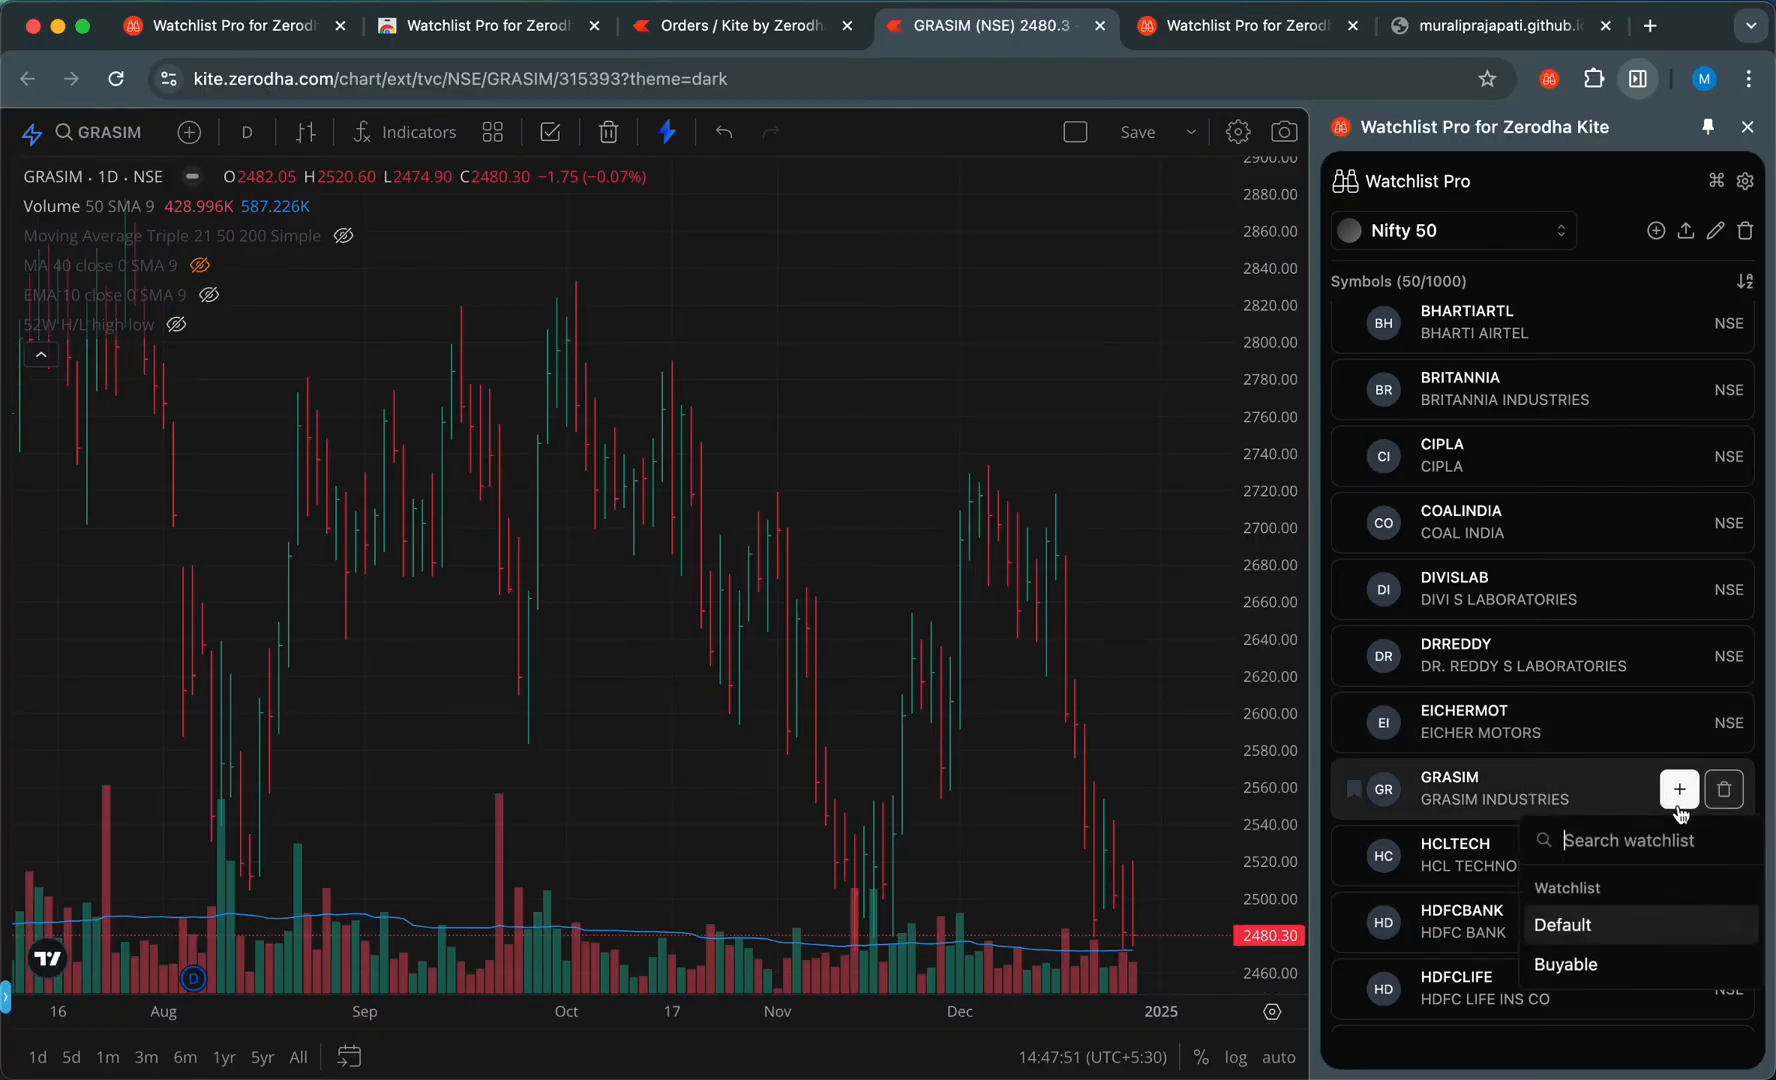
left_click(1614, 956)
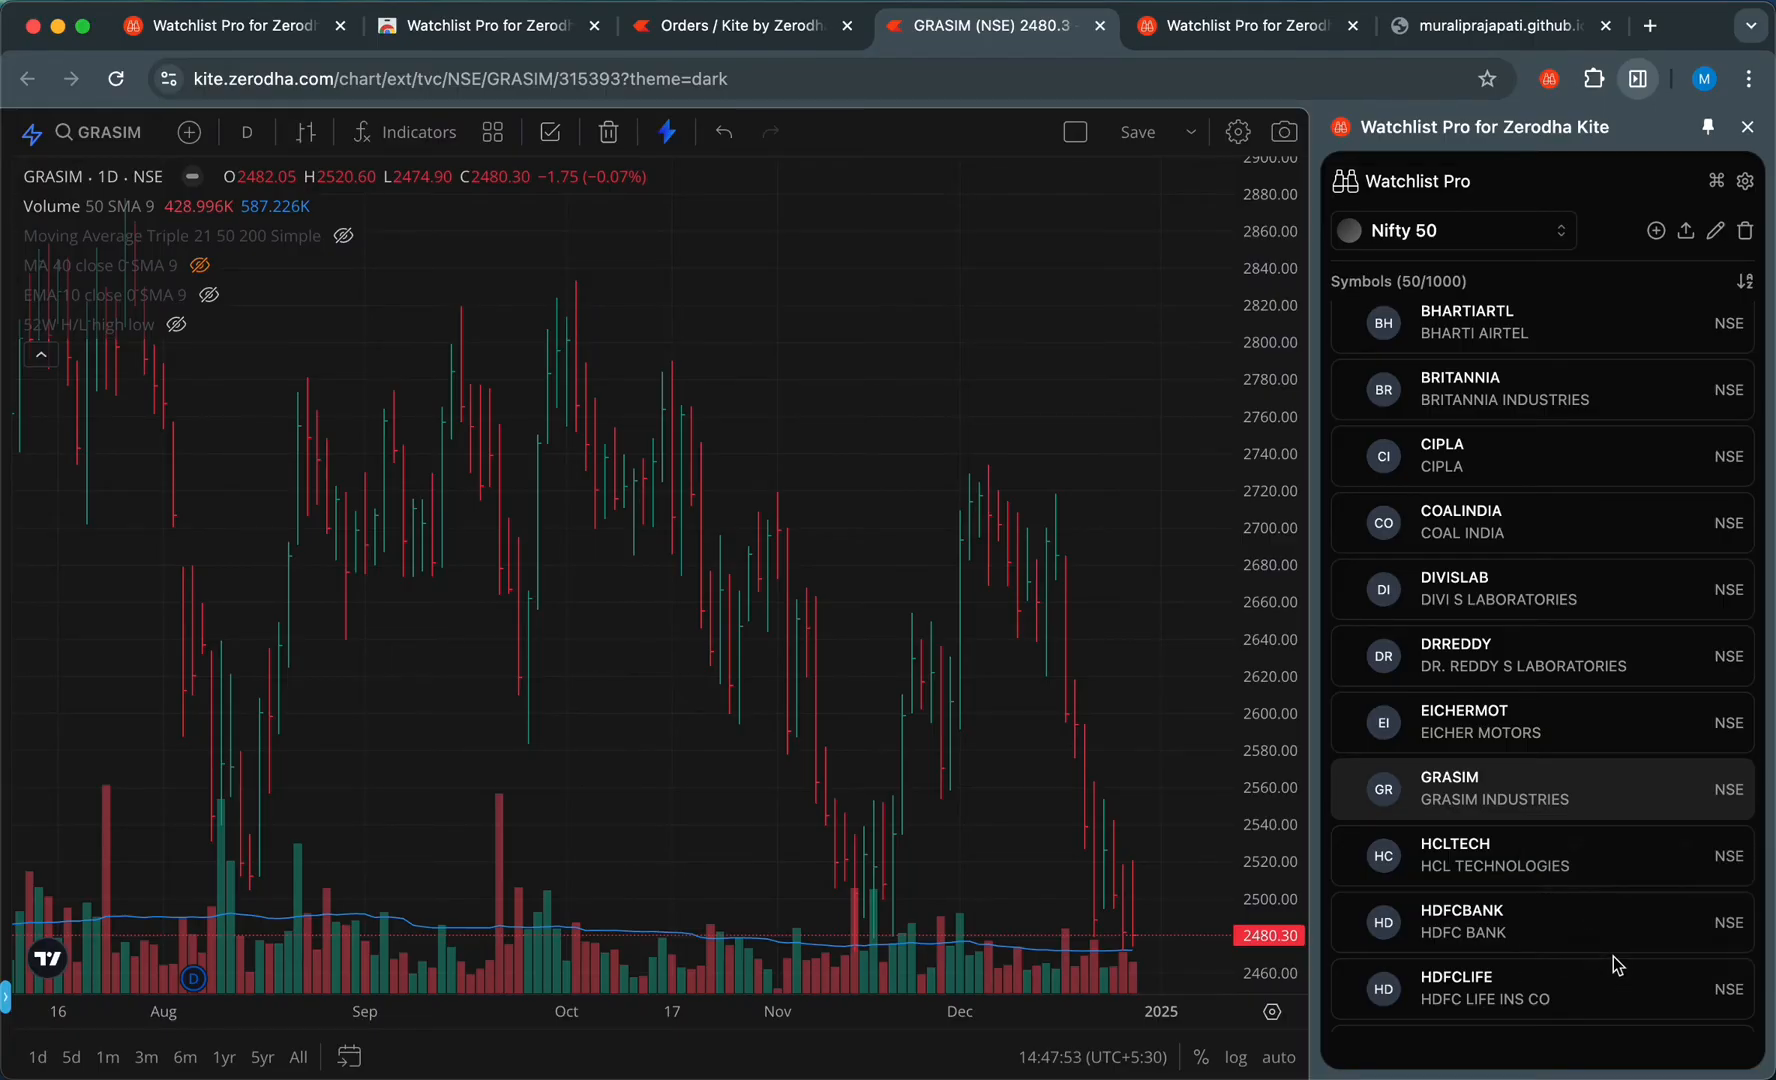
Switch to the Buyable watchlist and view its EICHERMOT chart
left_click(1392, 236)
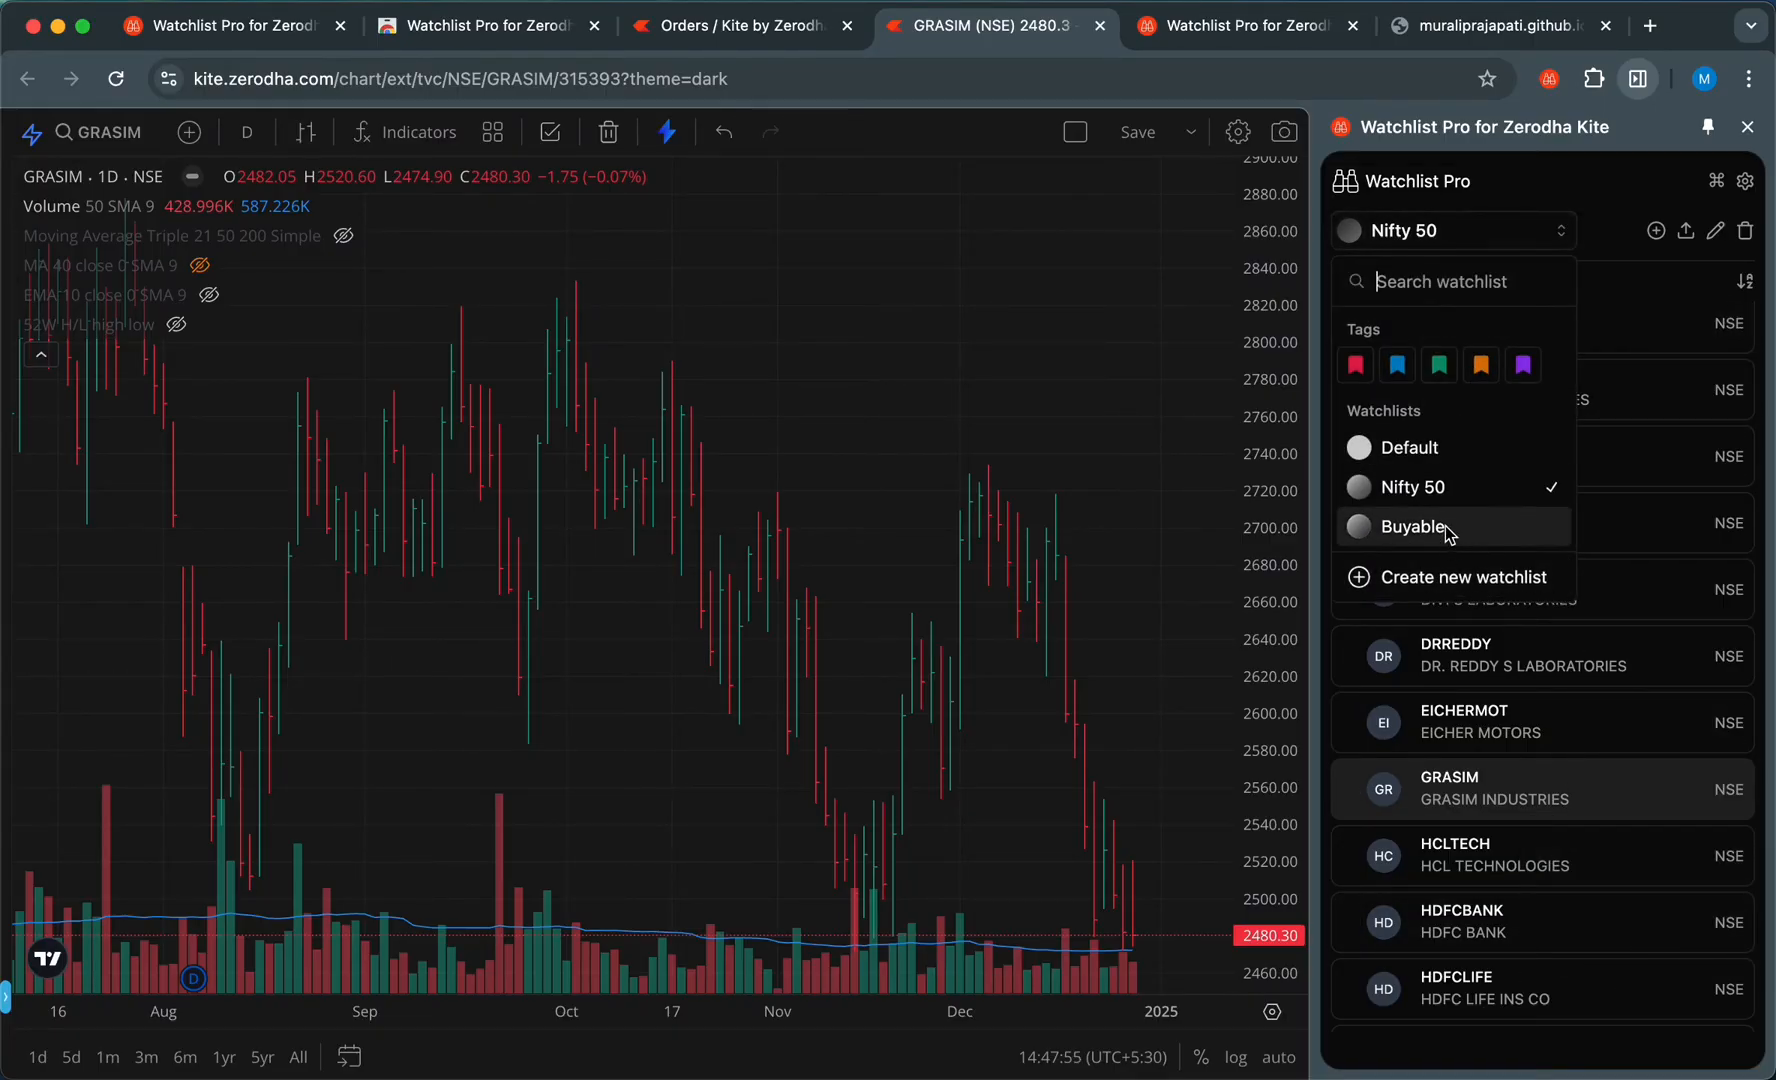
left_click(1447, 529)
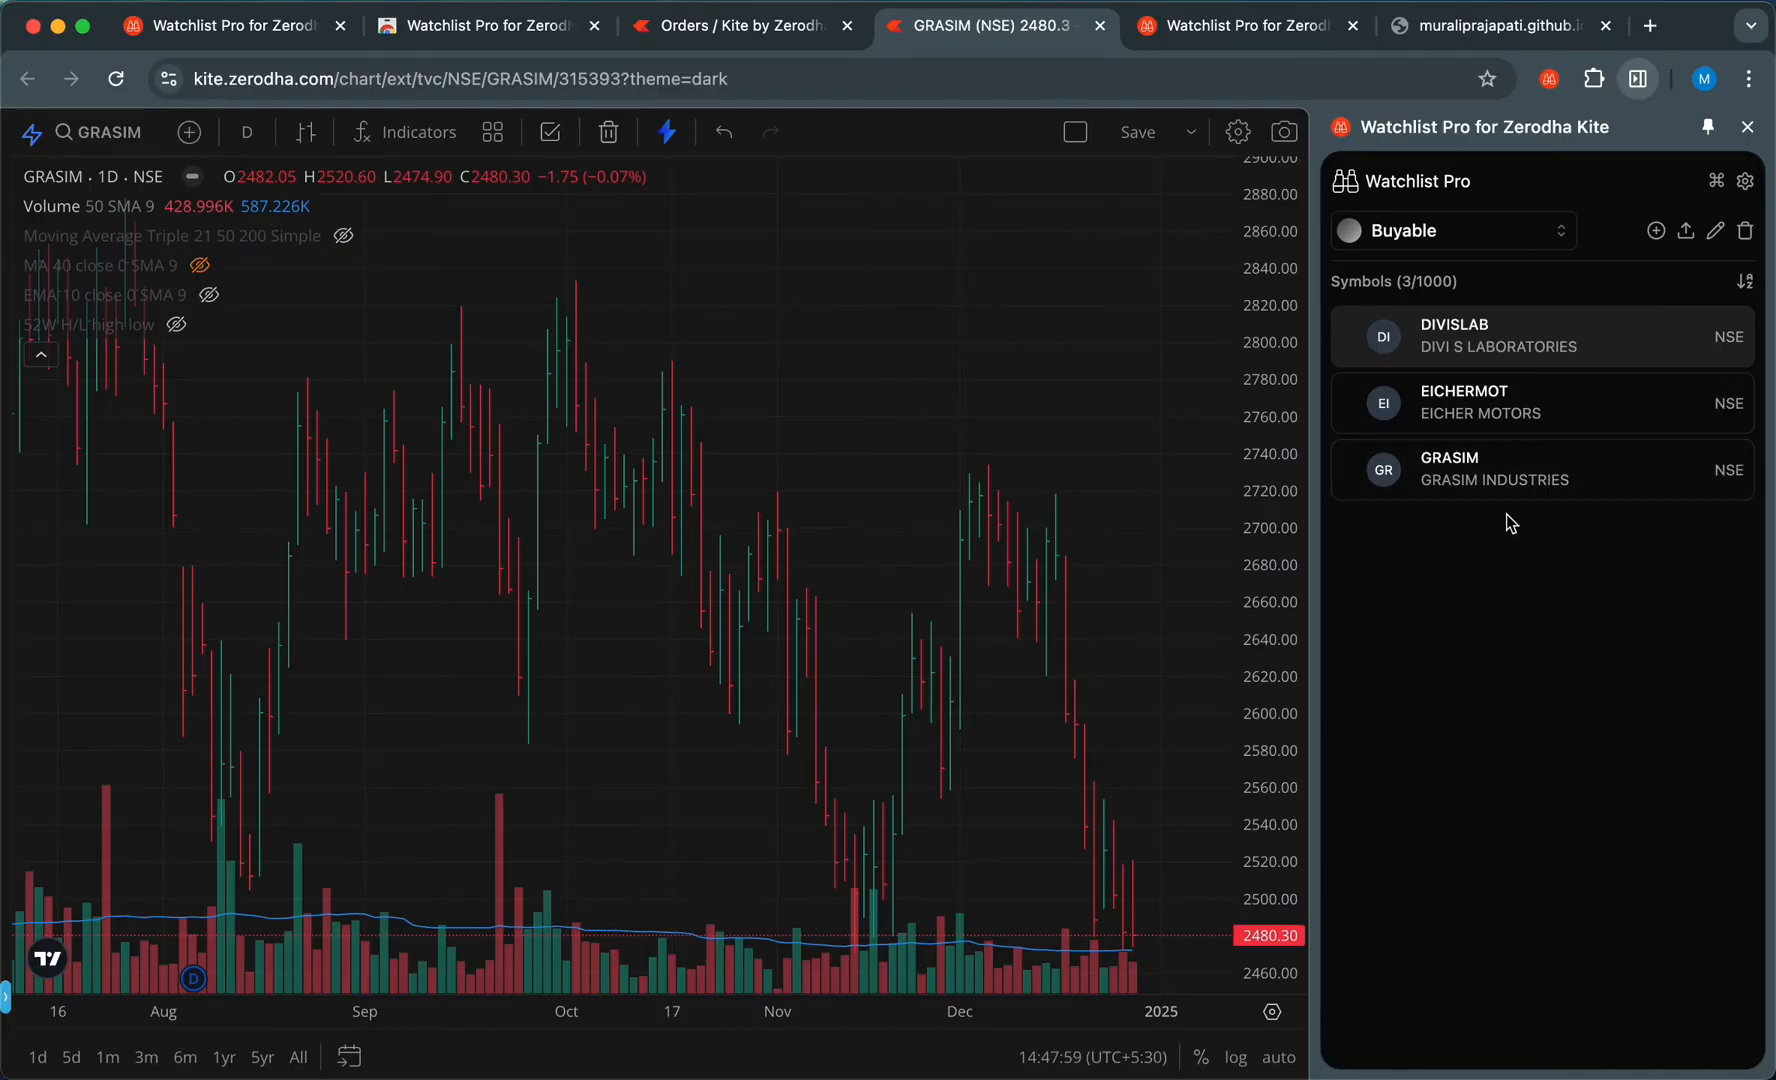
left_click(1512, 400)
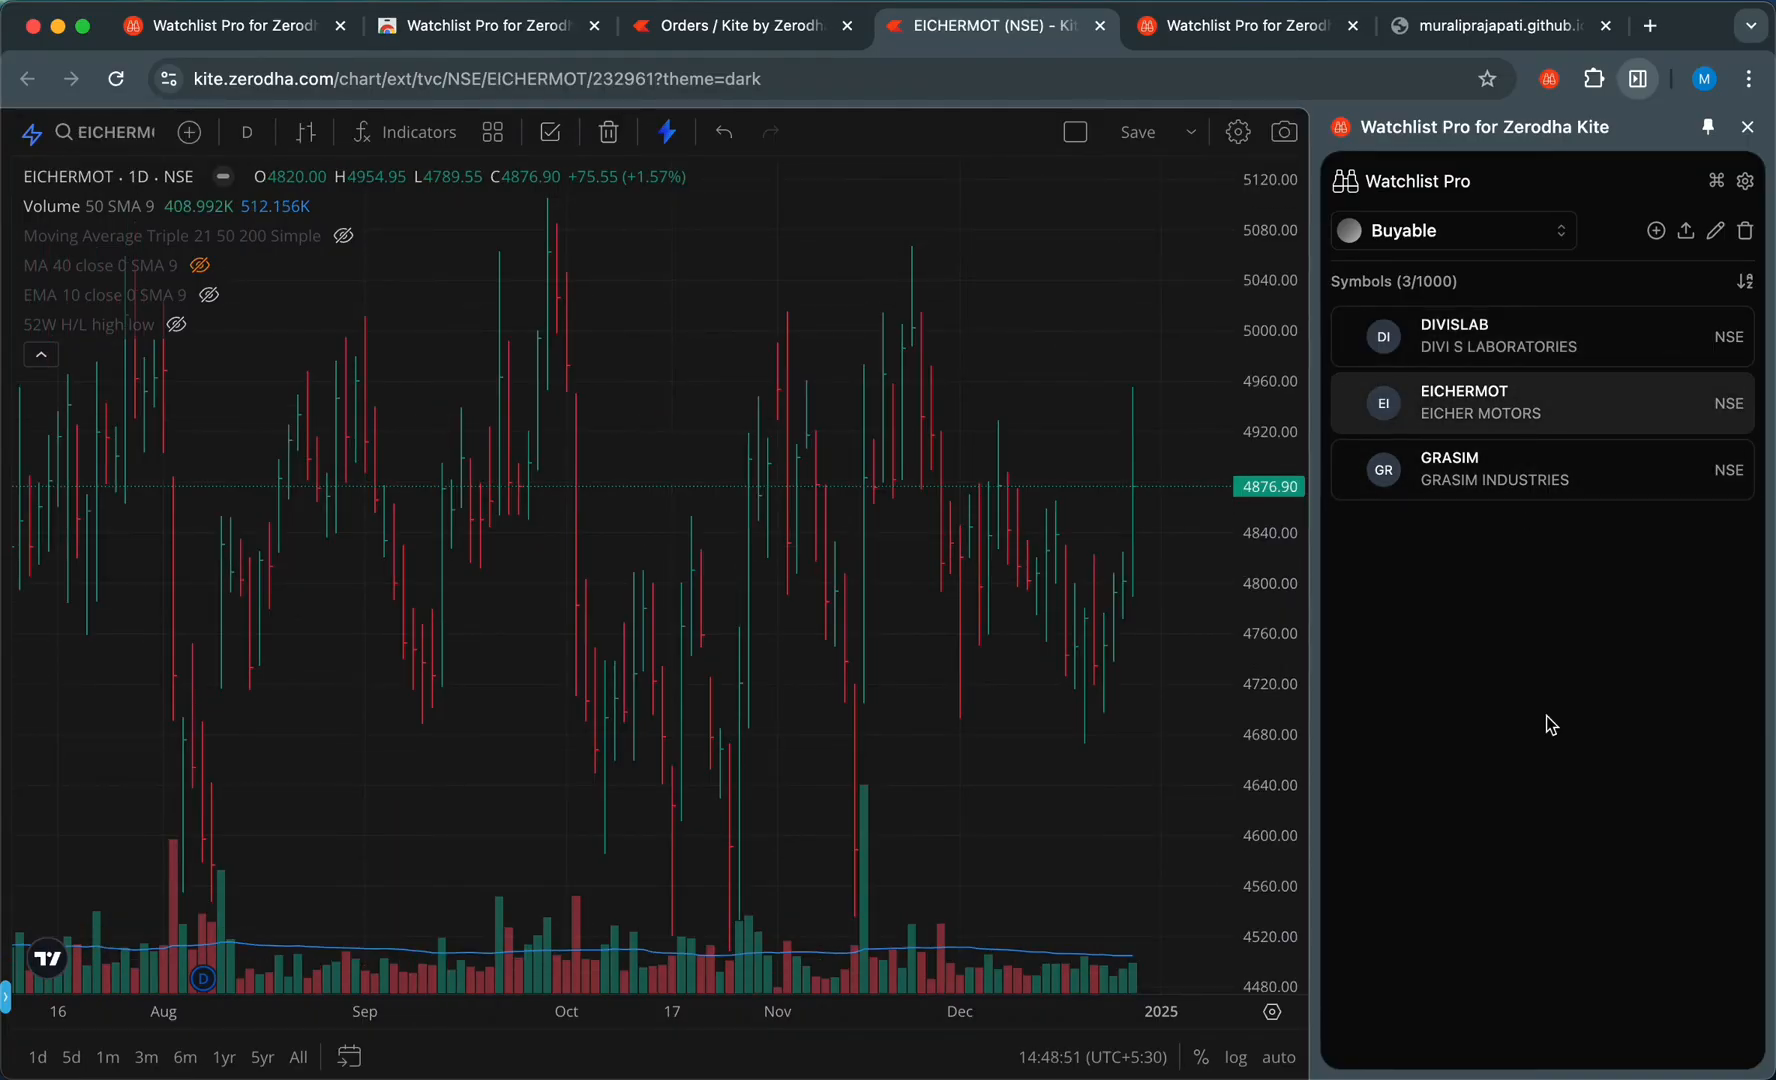
Open the name of the Buyable watchlist for editing
left_click(1716, 243)
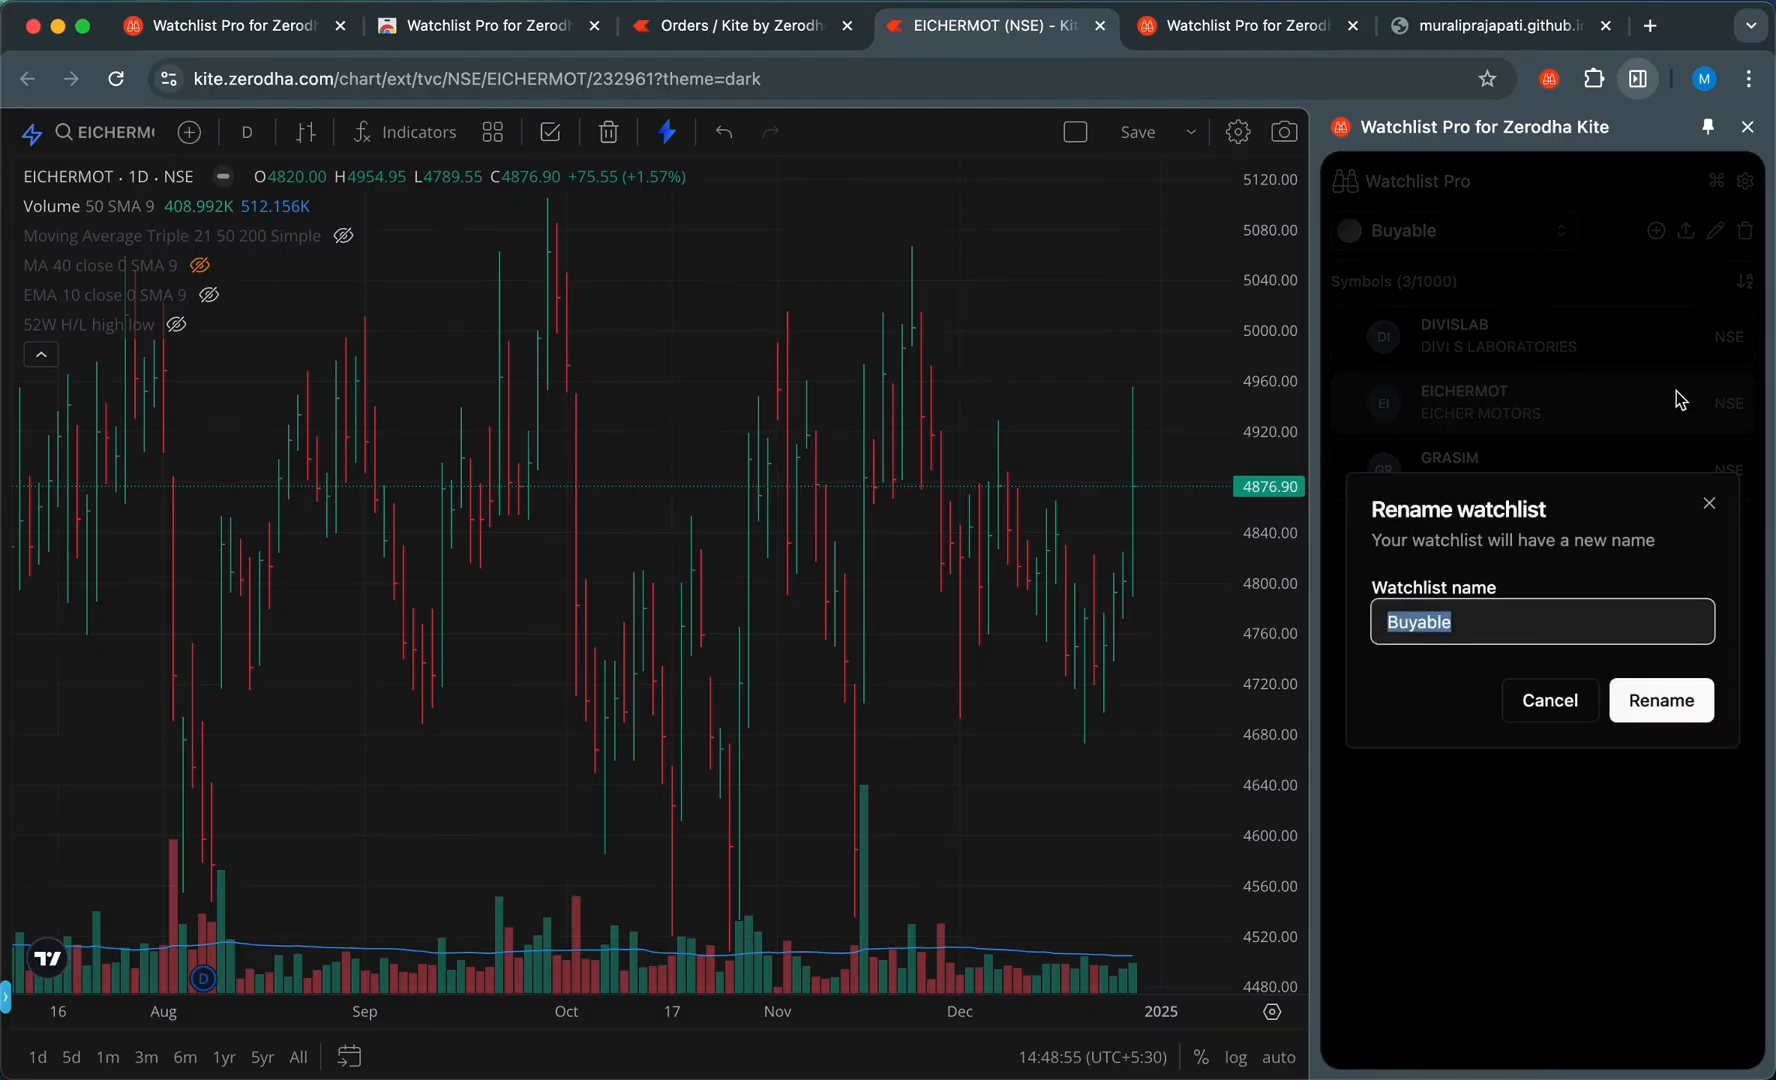
left_click(1525, 622)
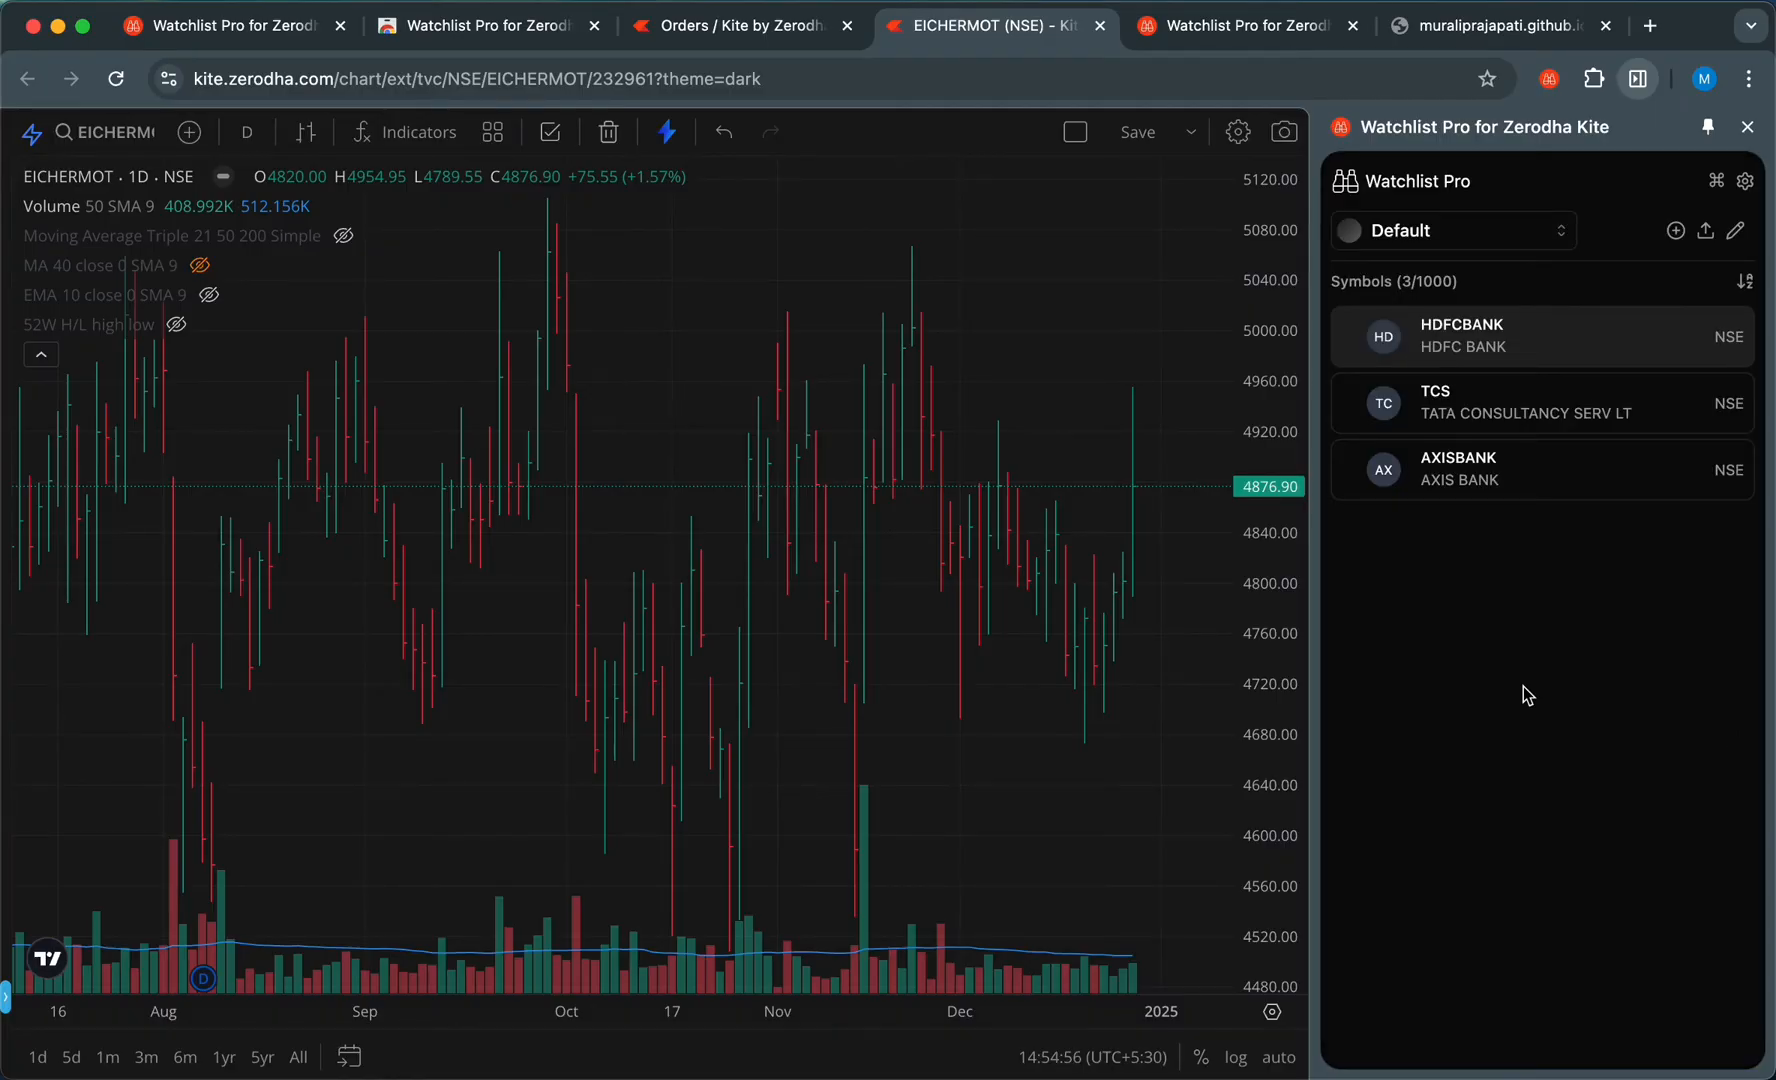
Create a new watchlist named "Next 50"
left_click(1535, 233)
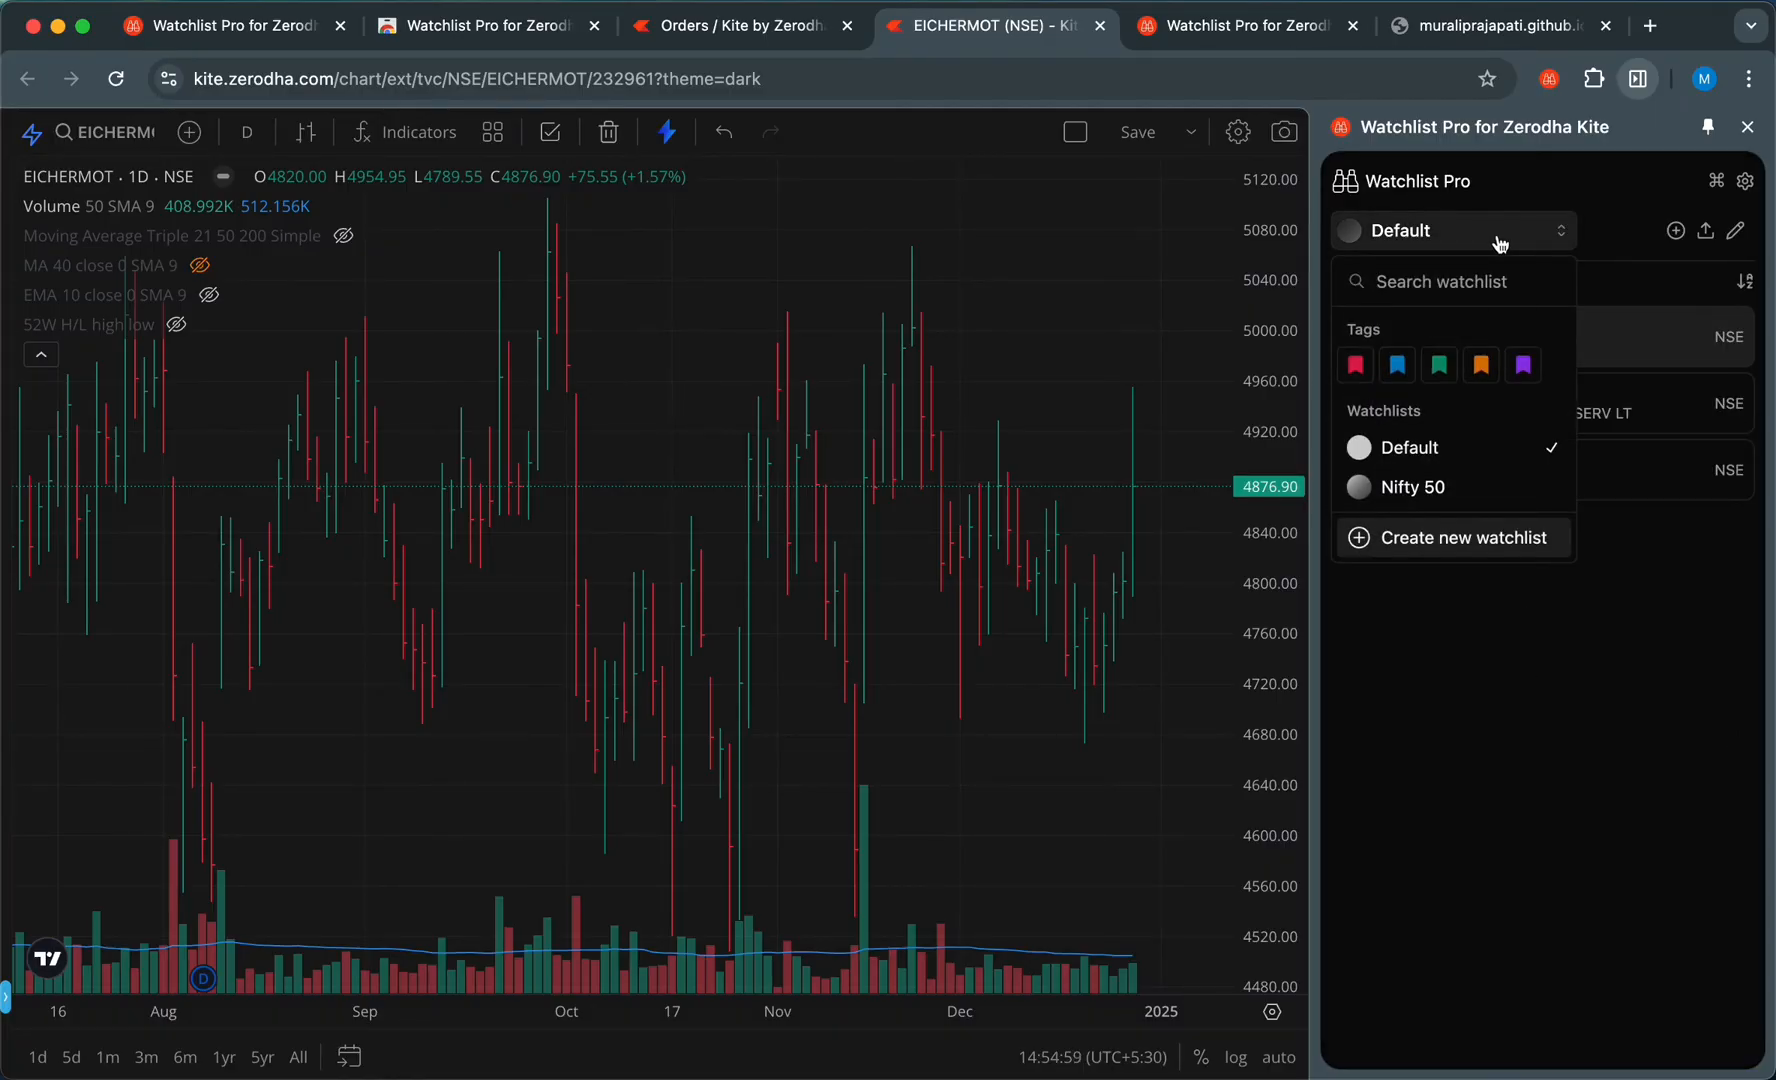
left_click(1450, 540)
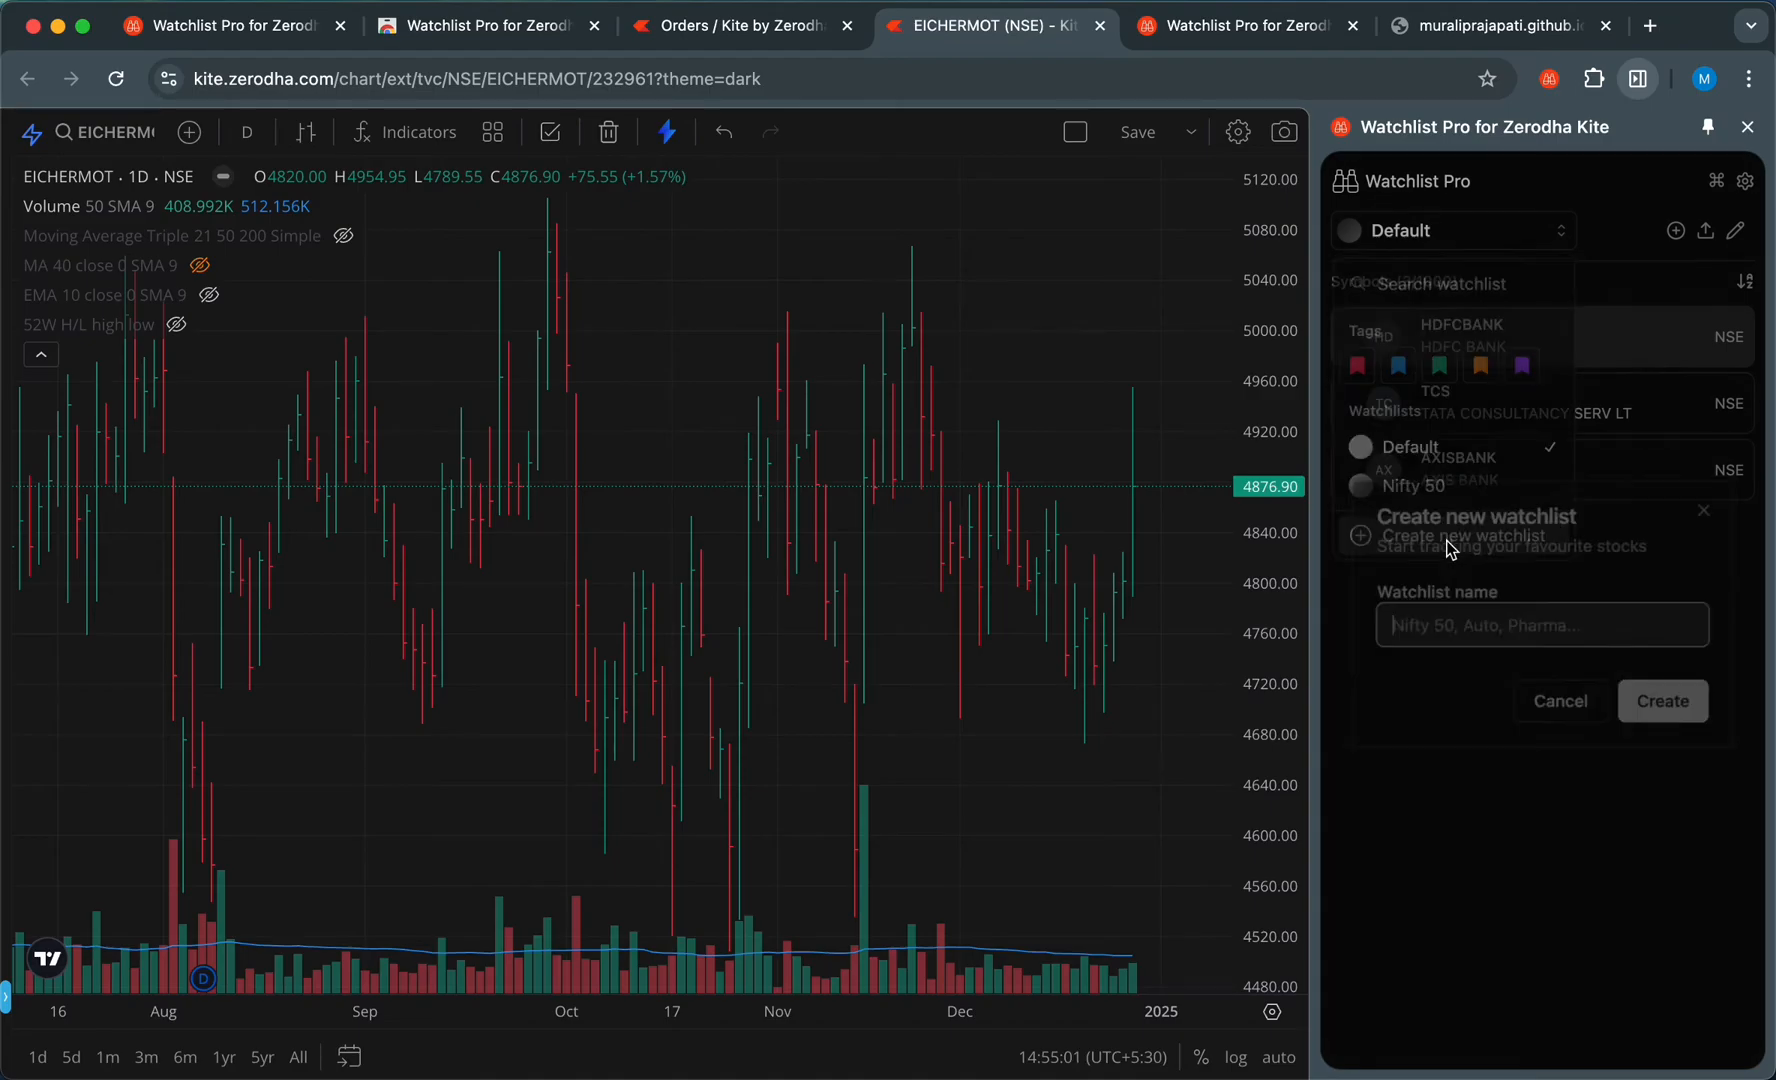
key("Return")
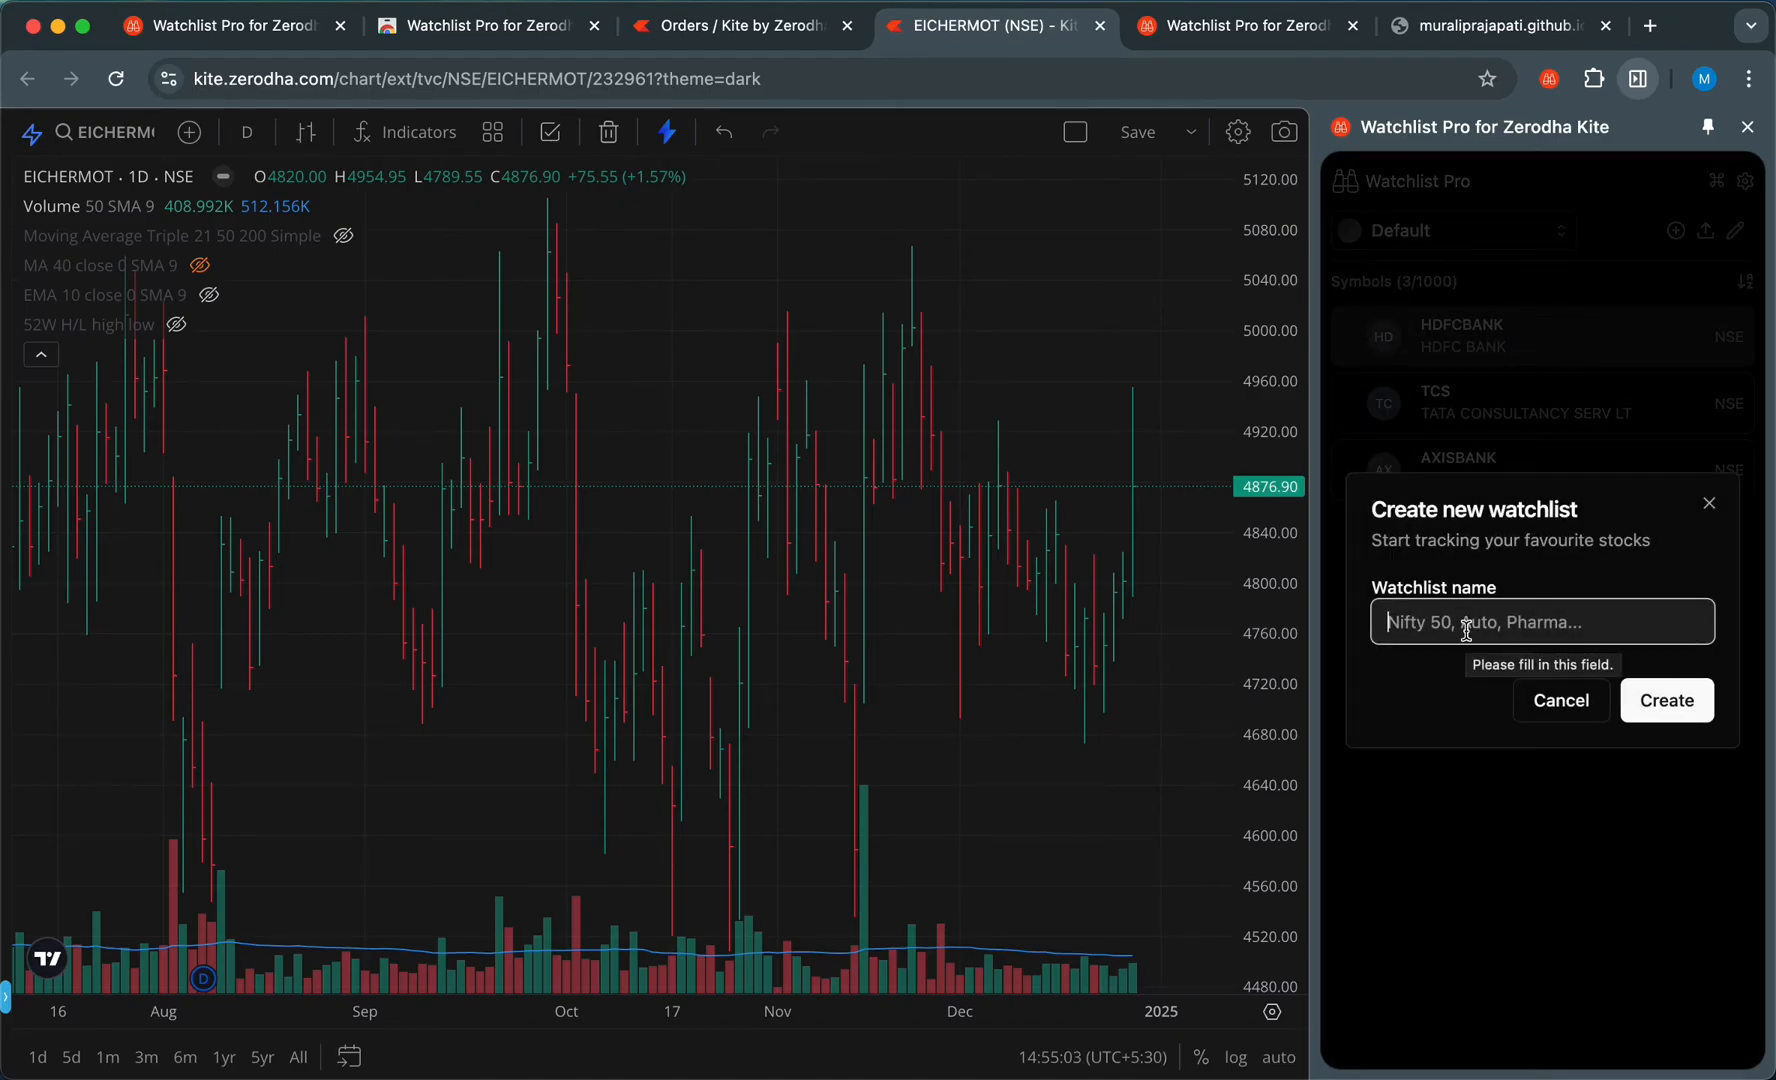
type("Next 50")
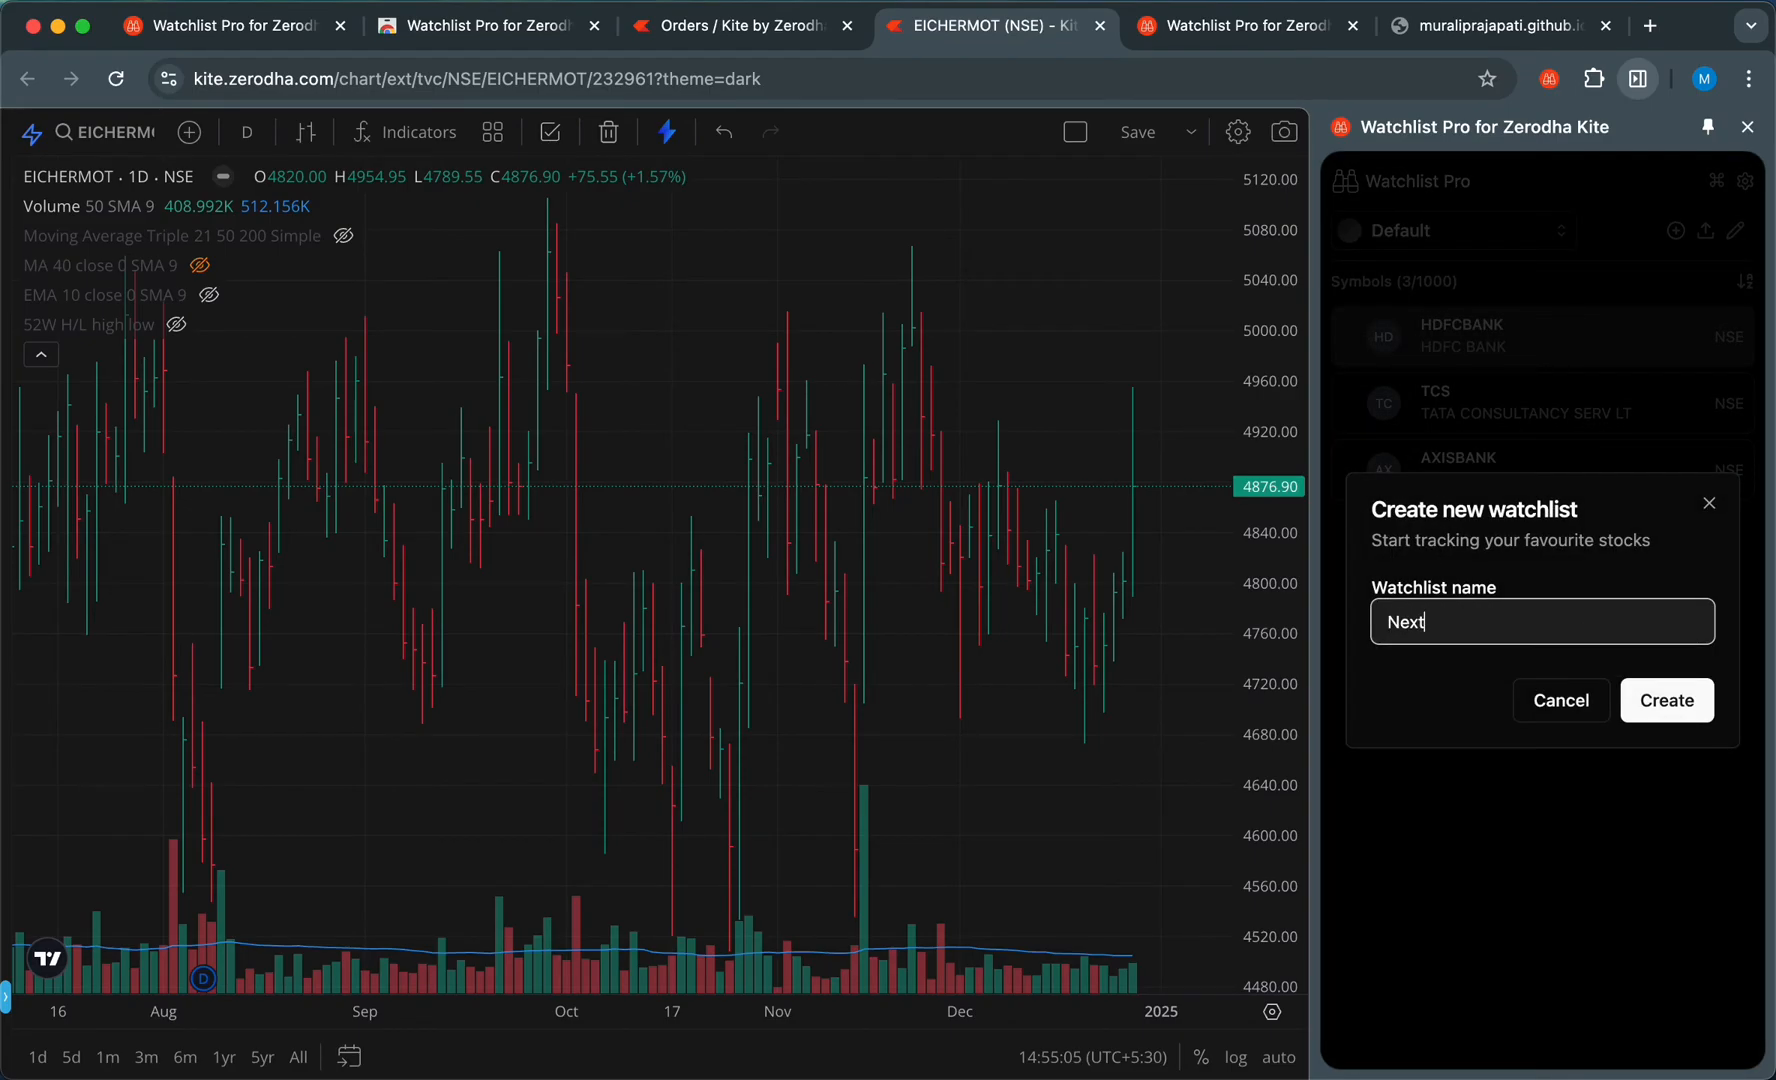
key("Return")
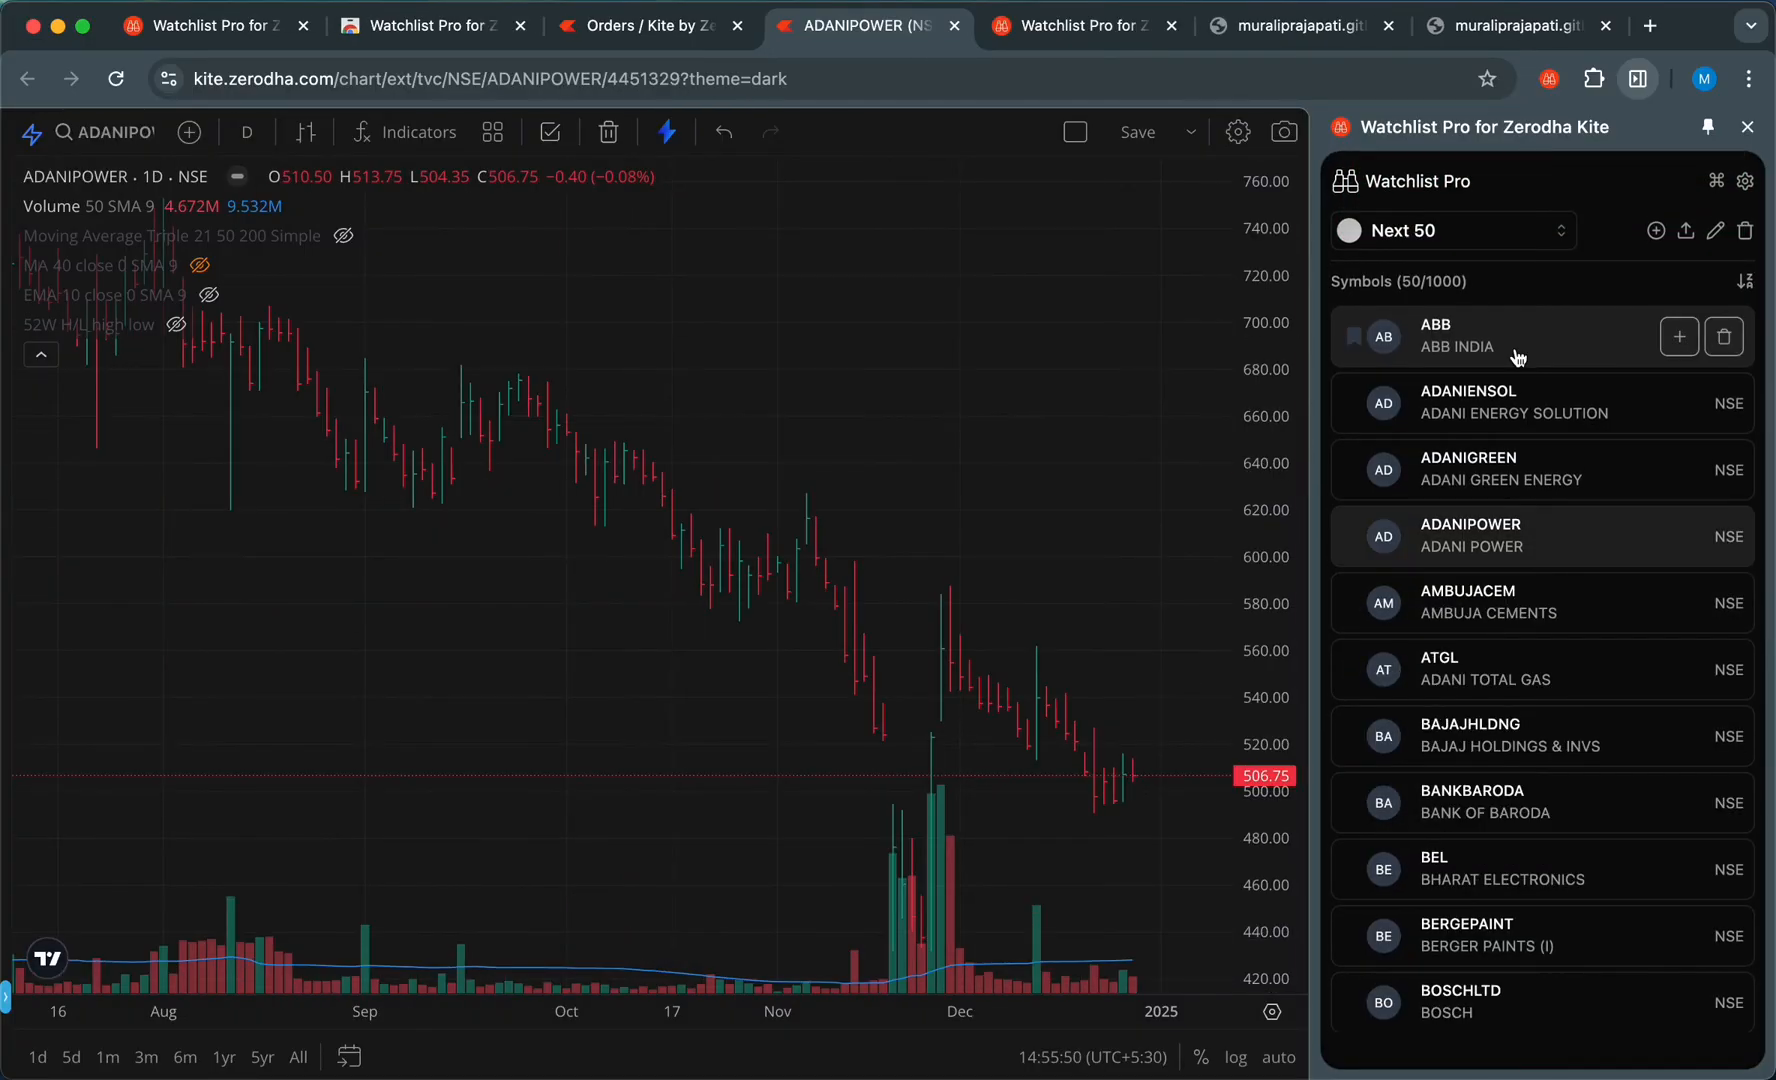
Open the BAJAJHLDNG chart from the Next 50 watchlist and tag the symbol blue
scroll(1518, 538, "down", 1)
scroll(1518, 540, "down", 1)
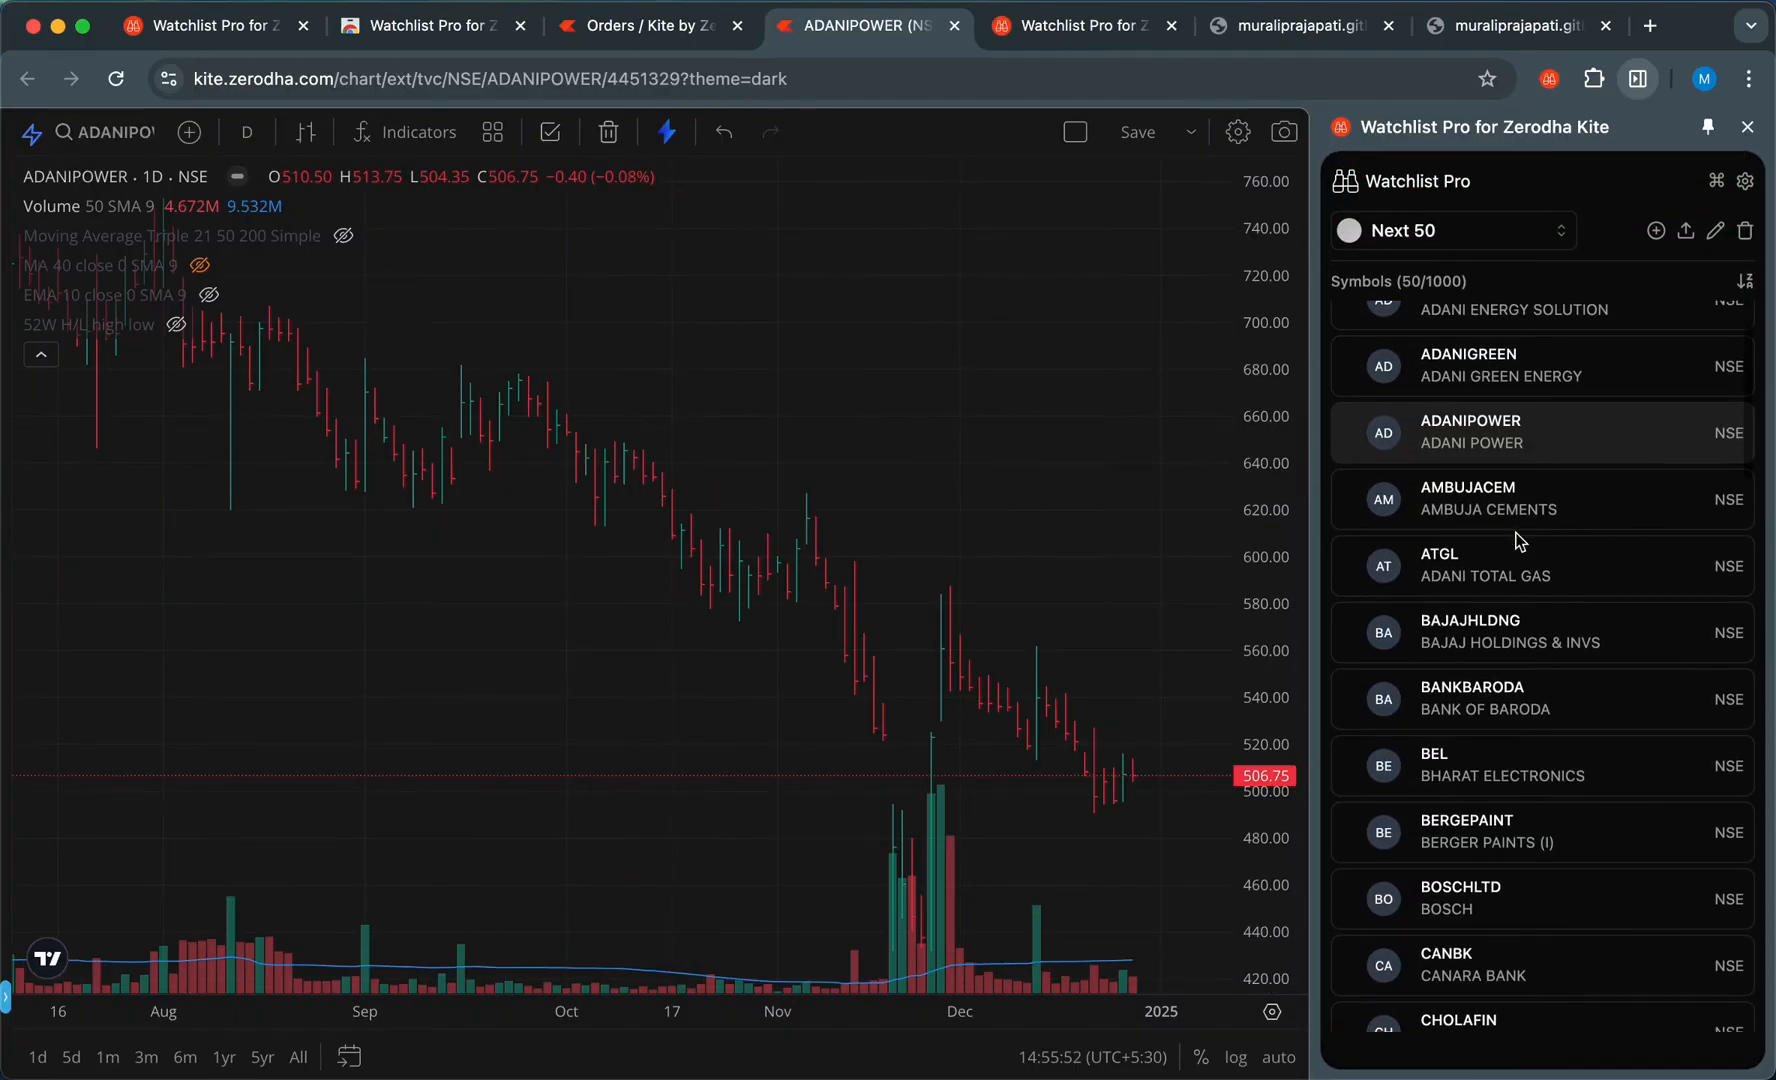
left_click(1503, 632)
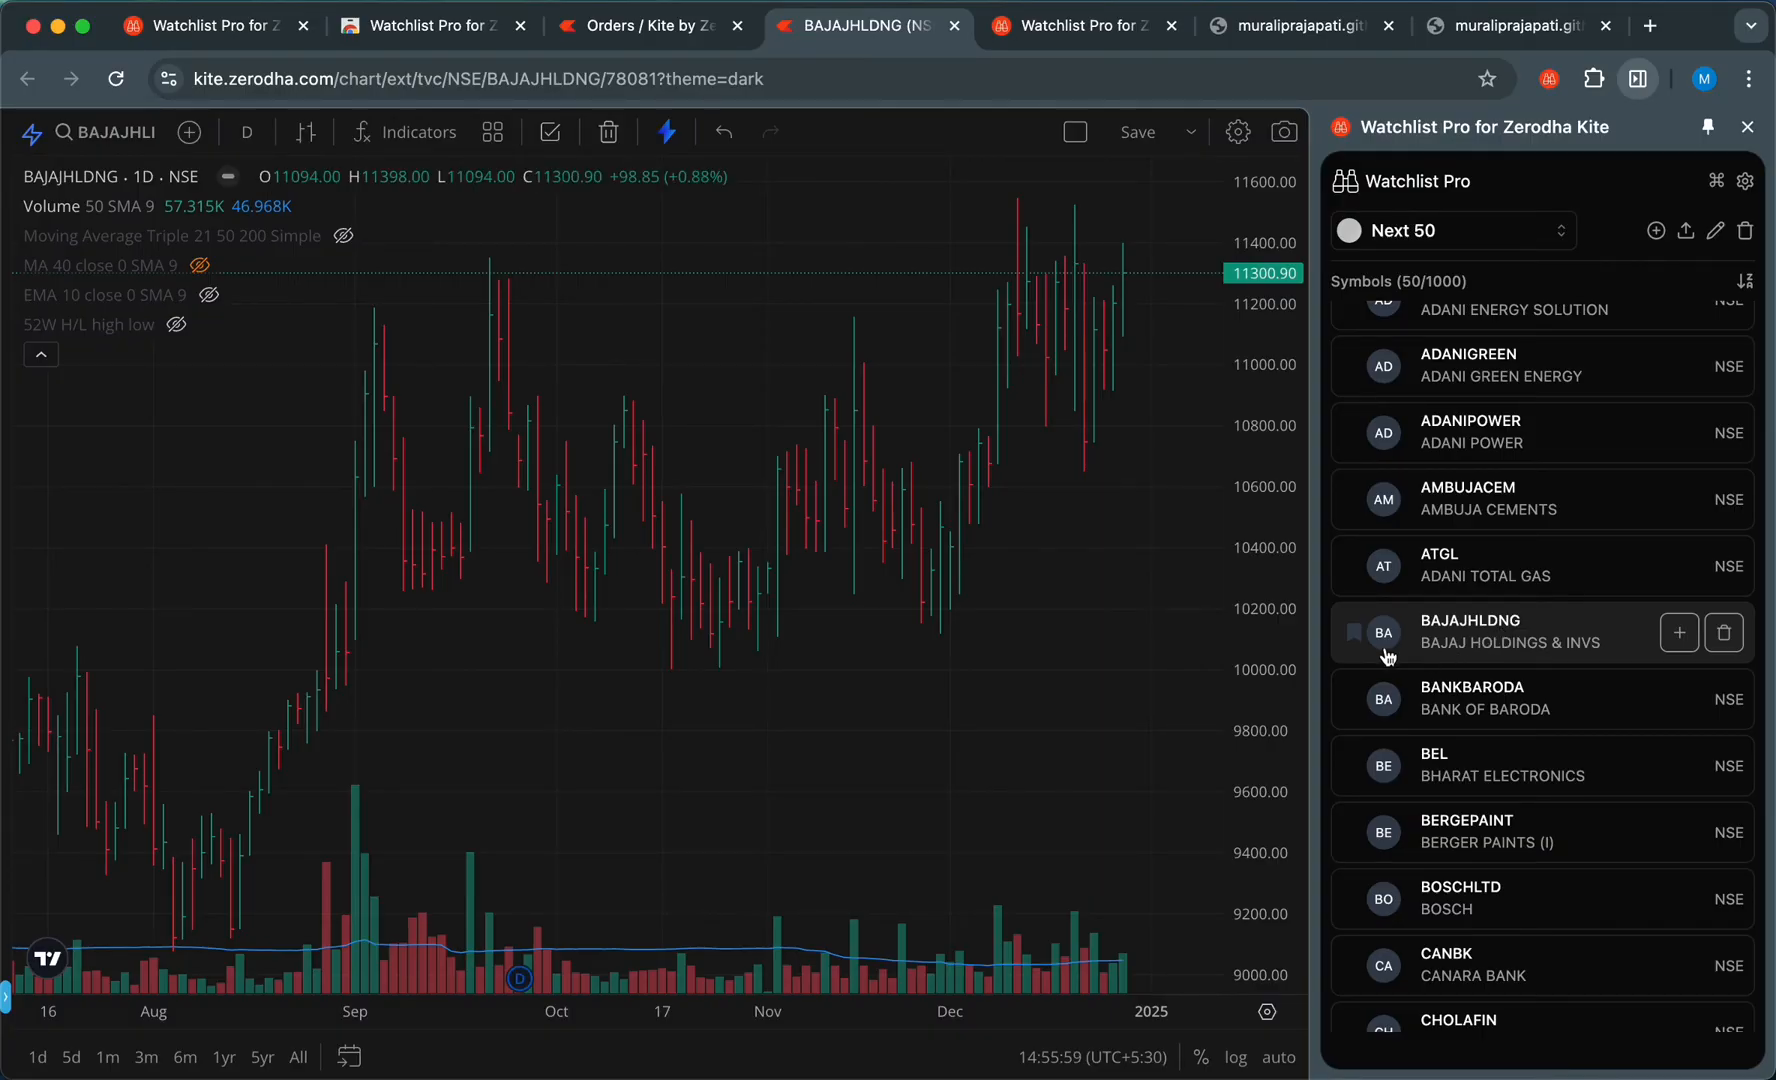
left_click(1356, 638)
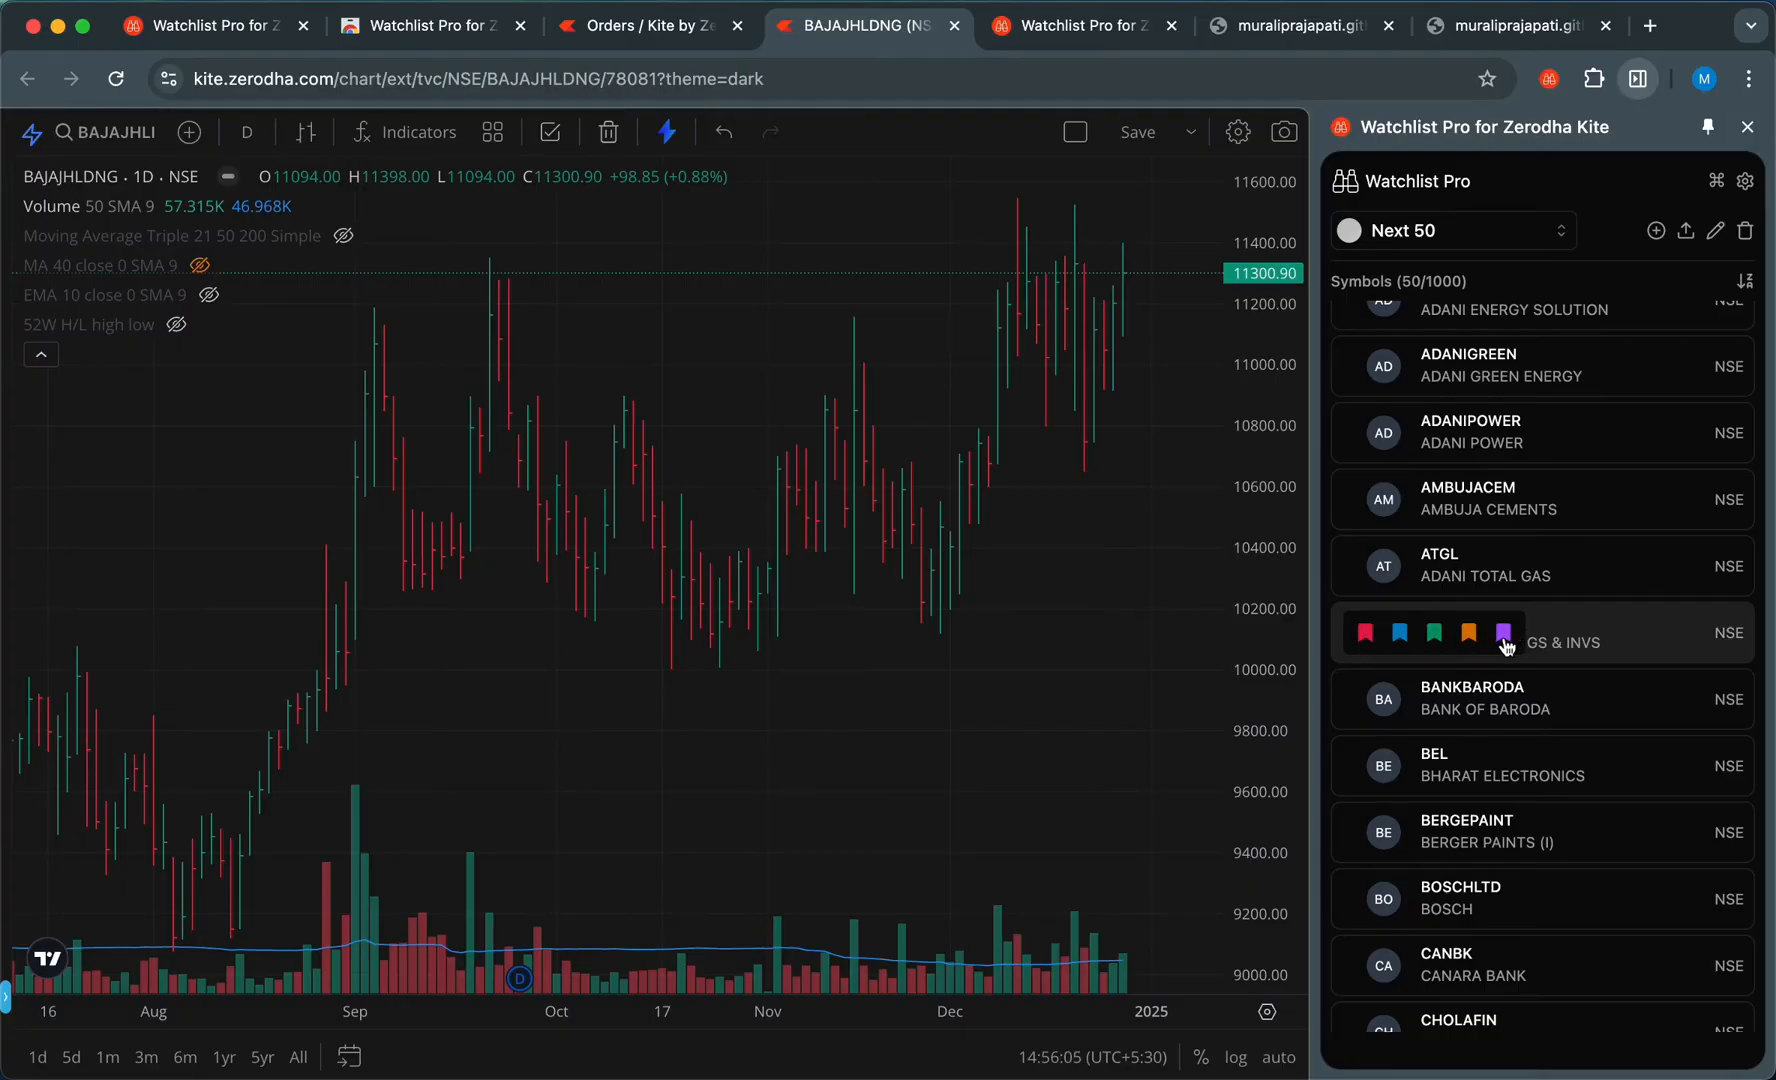
left_click(1400, 640)
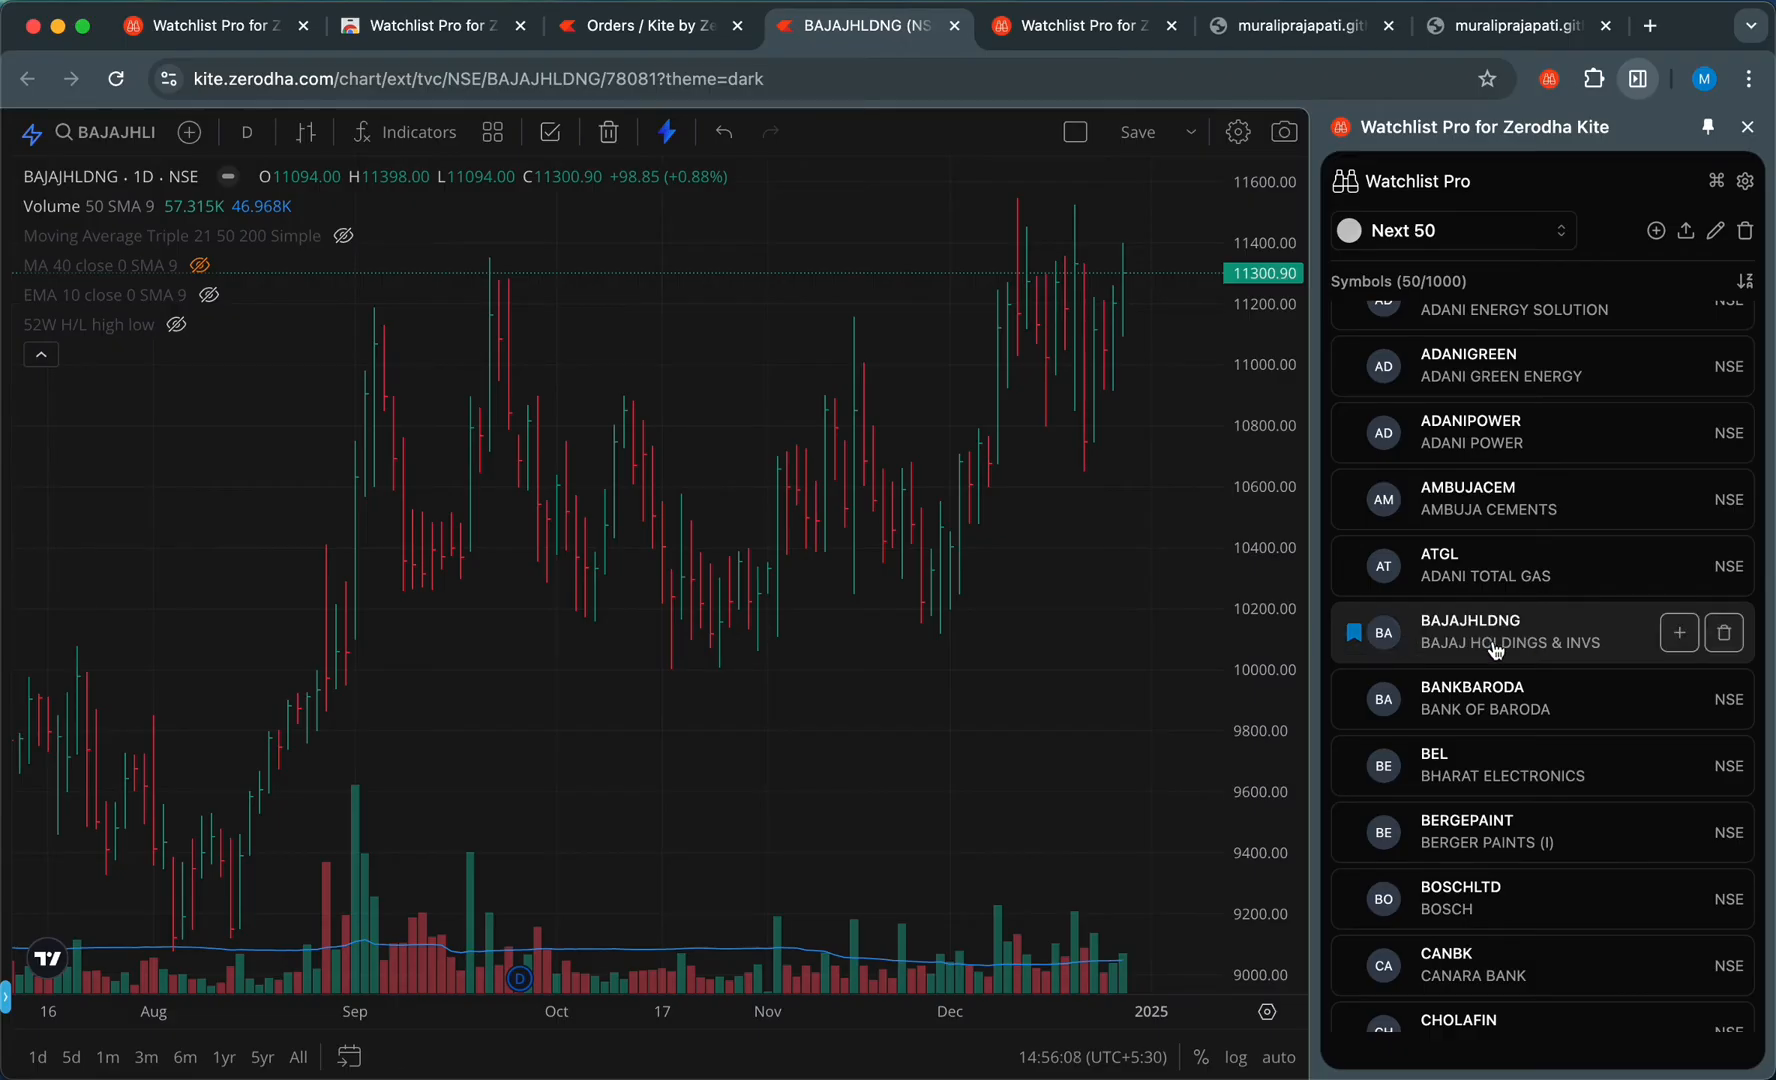
View the BEL and BERGEPAINT charts, tagging BEL green and BERGEPAINT red
left_click(1484, 770)
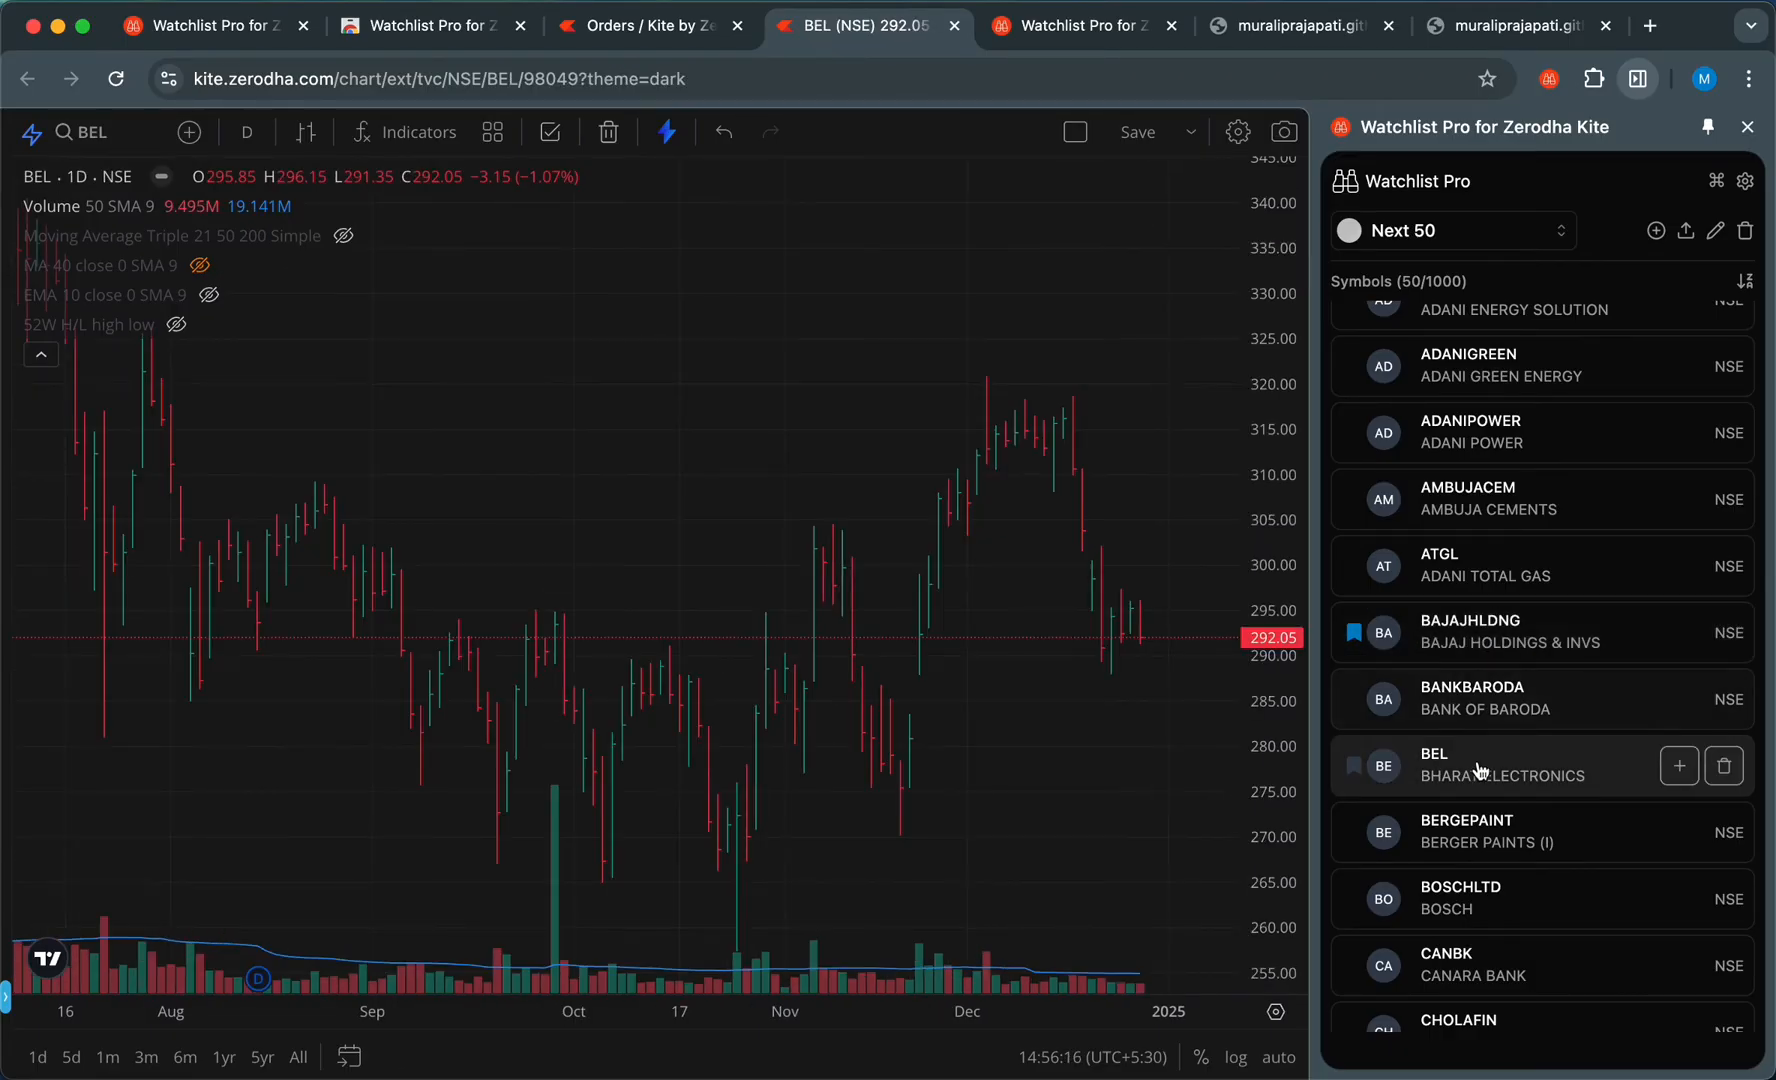
left_click(1356, 766)
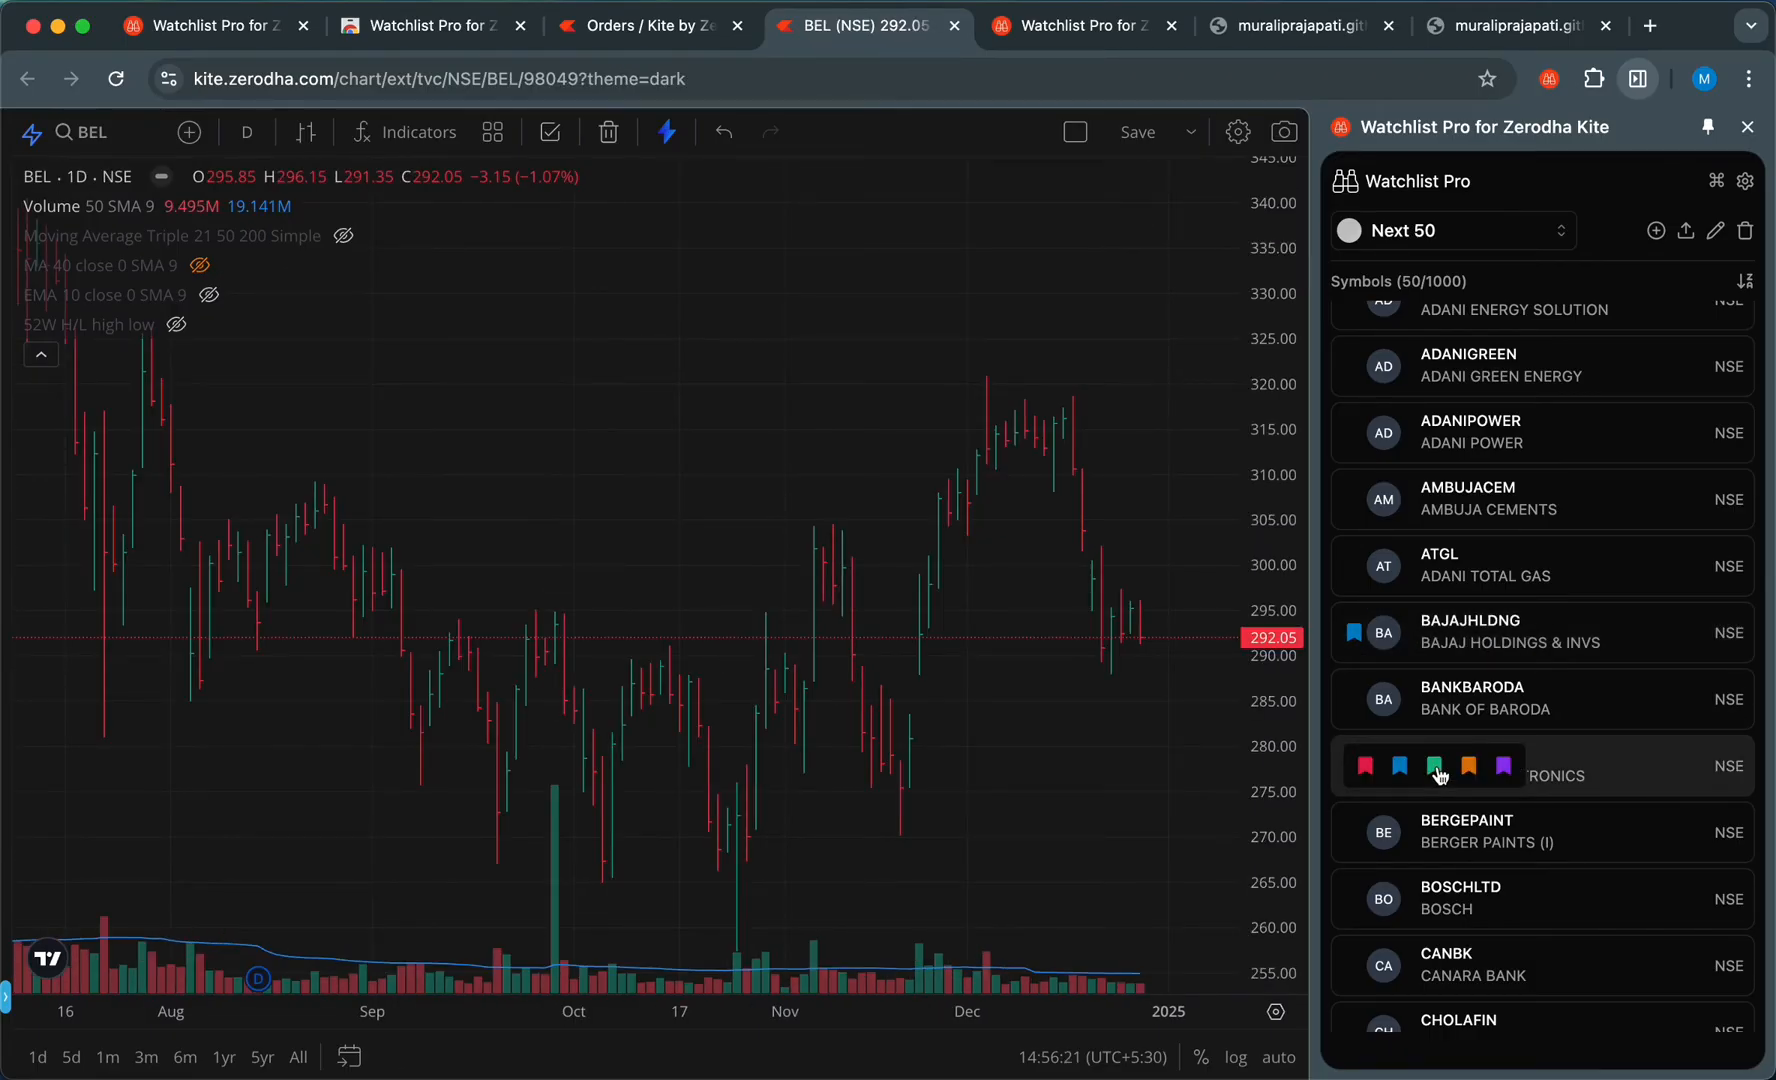
left_click(1437, 770)
key("Down")
left_click(1356, 836)
left_click(1360, 834)
View the BOSCHLTD and CANBK charts, tagging BOSCHLTD orange and CANBK purple
left_click(1484, 905)
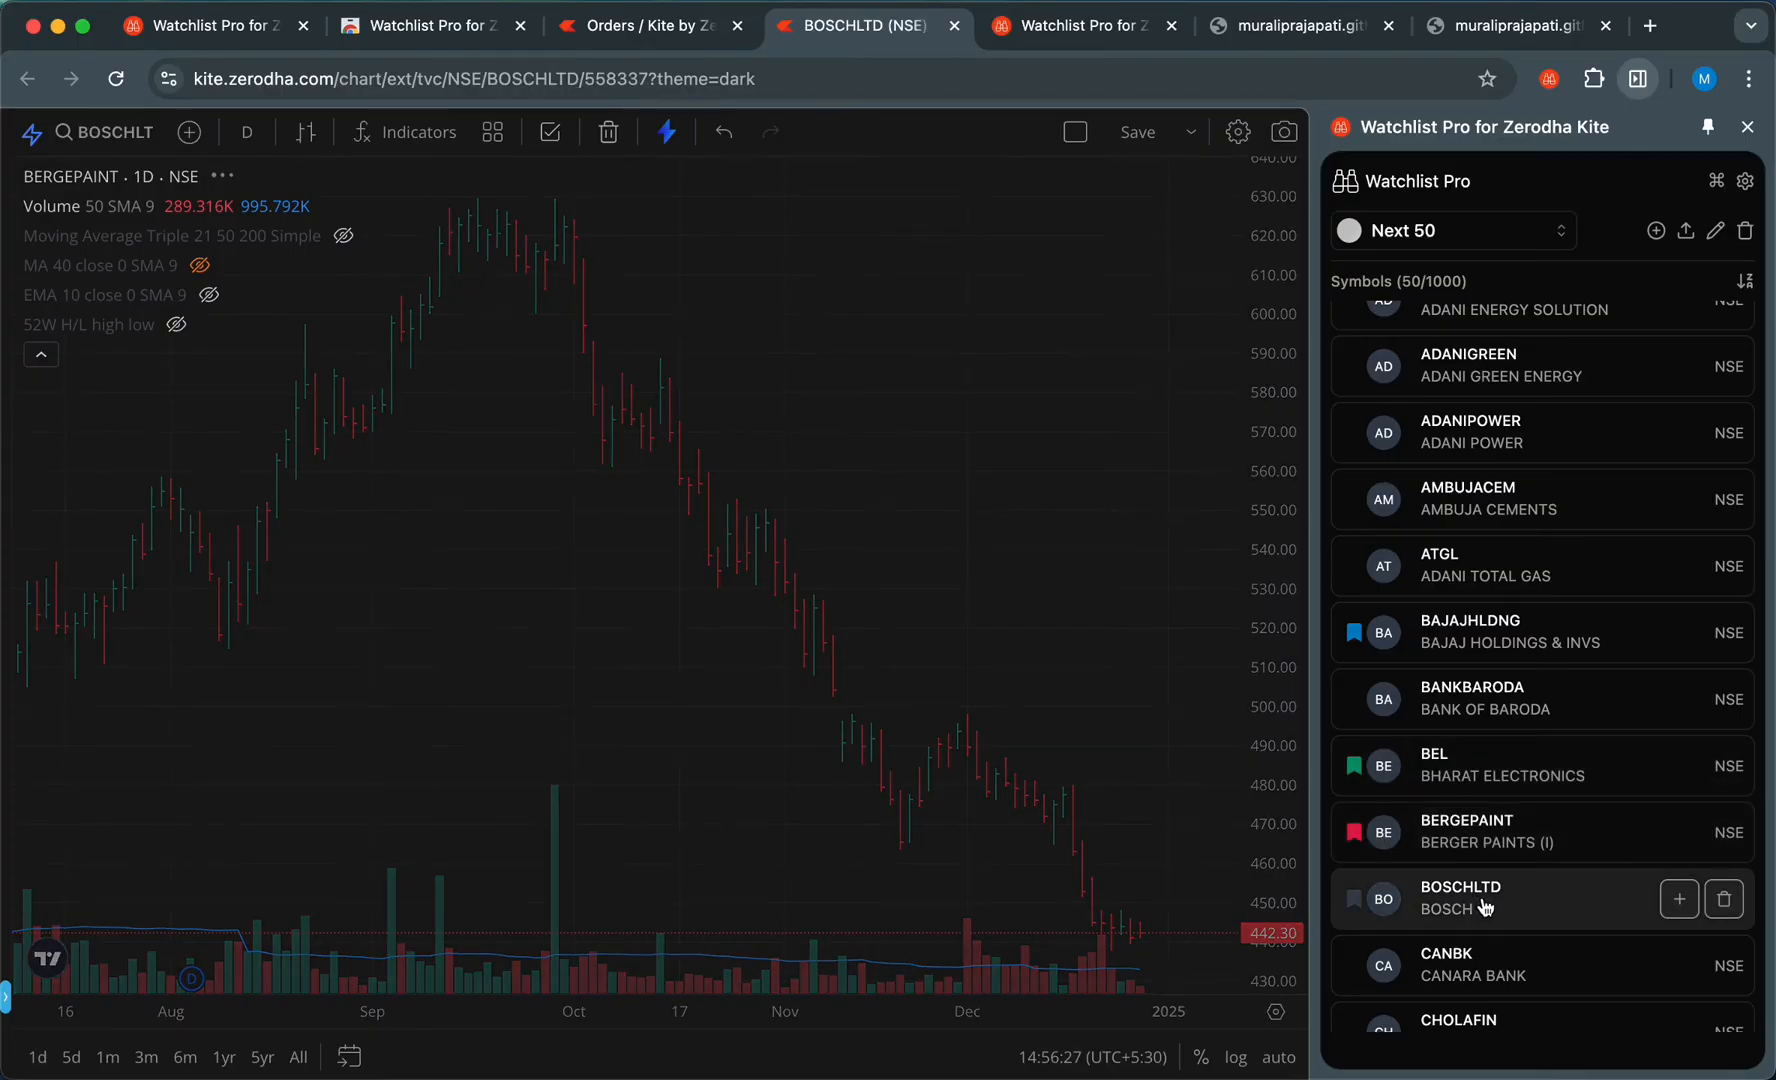
left_click(1354, 899)
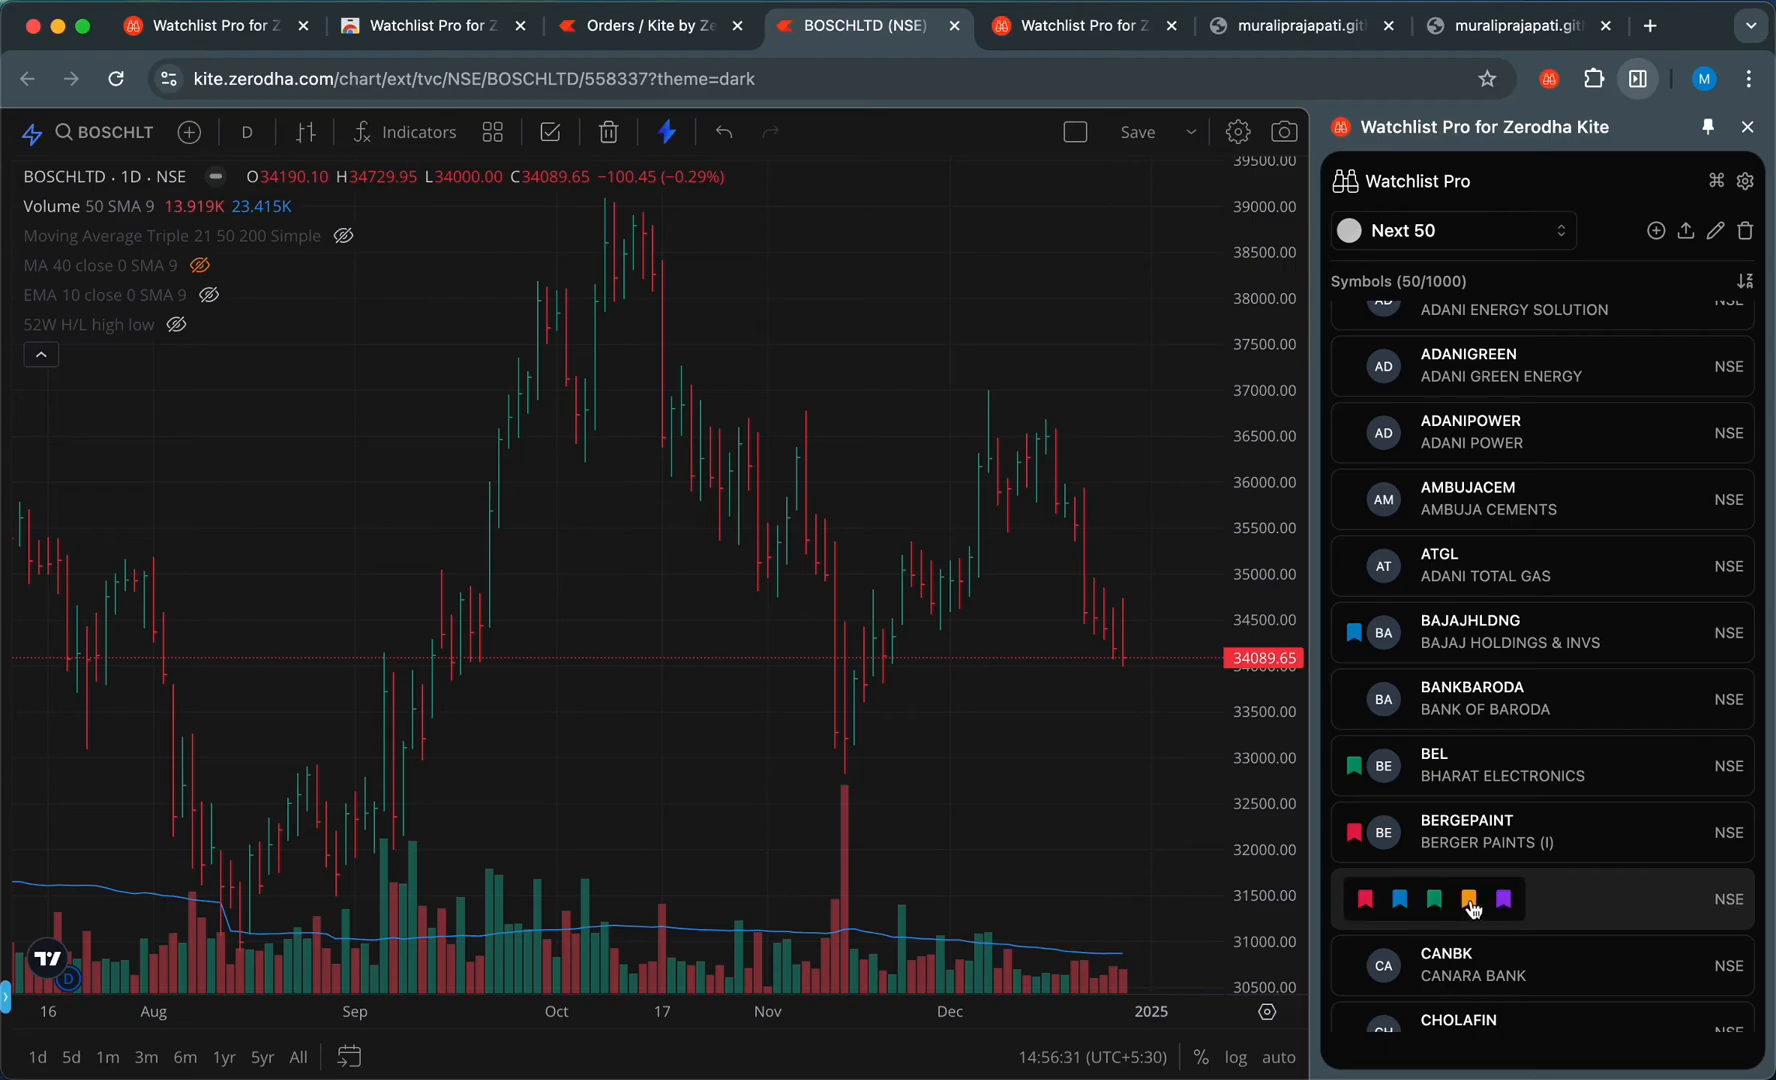
left_click(1469, 900)
left_click(1476, 963)
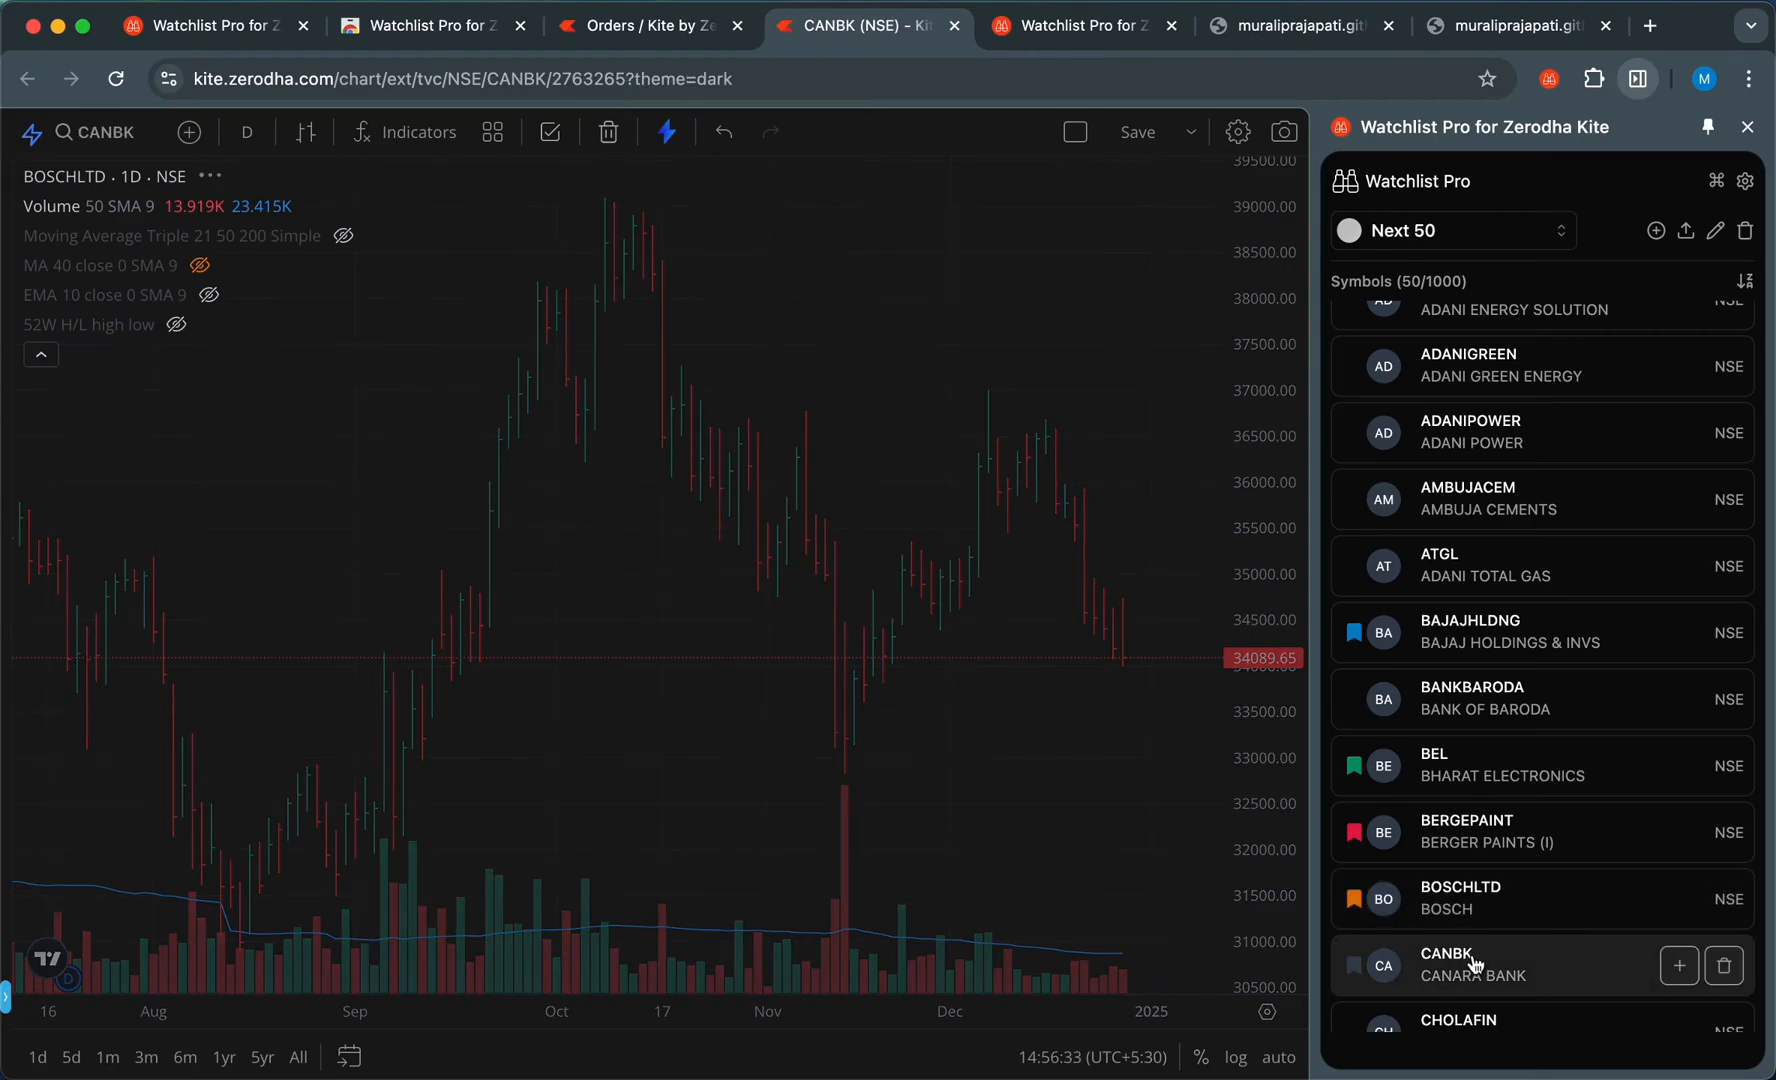
left_click(1355, 966)
left_click(1503, 966)
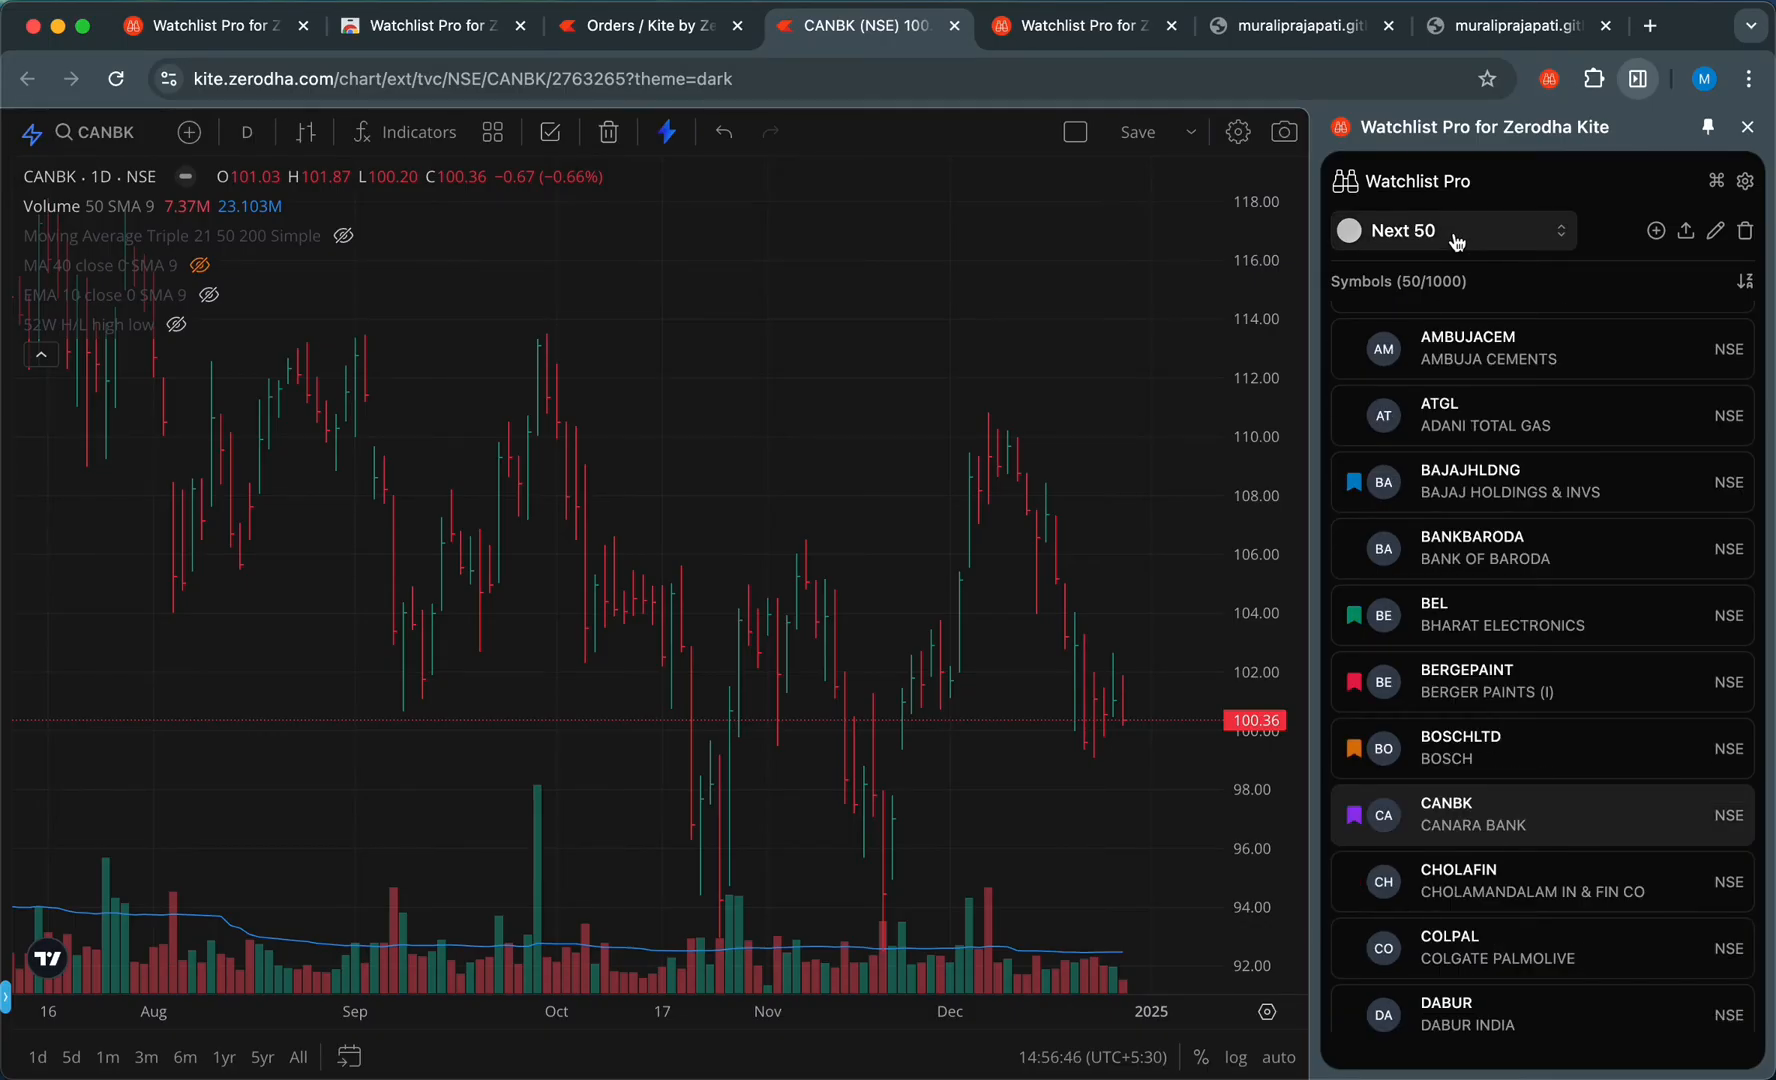
View the BERGEPAINT chart in the Red Watchlist and the CANBK chart in the Purple Watchlist
left_click(1497, 238)
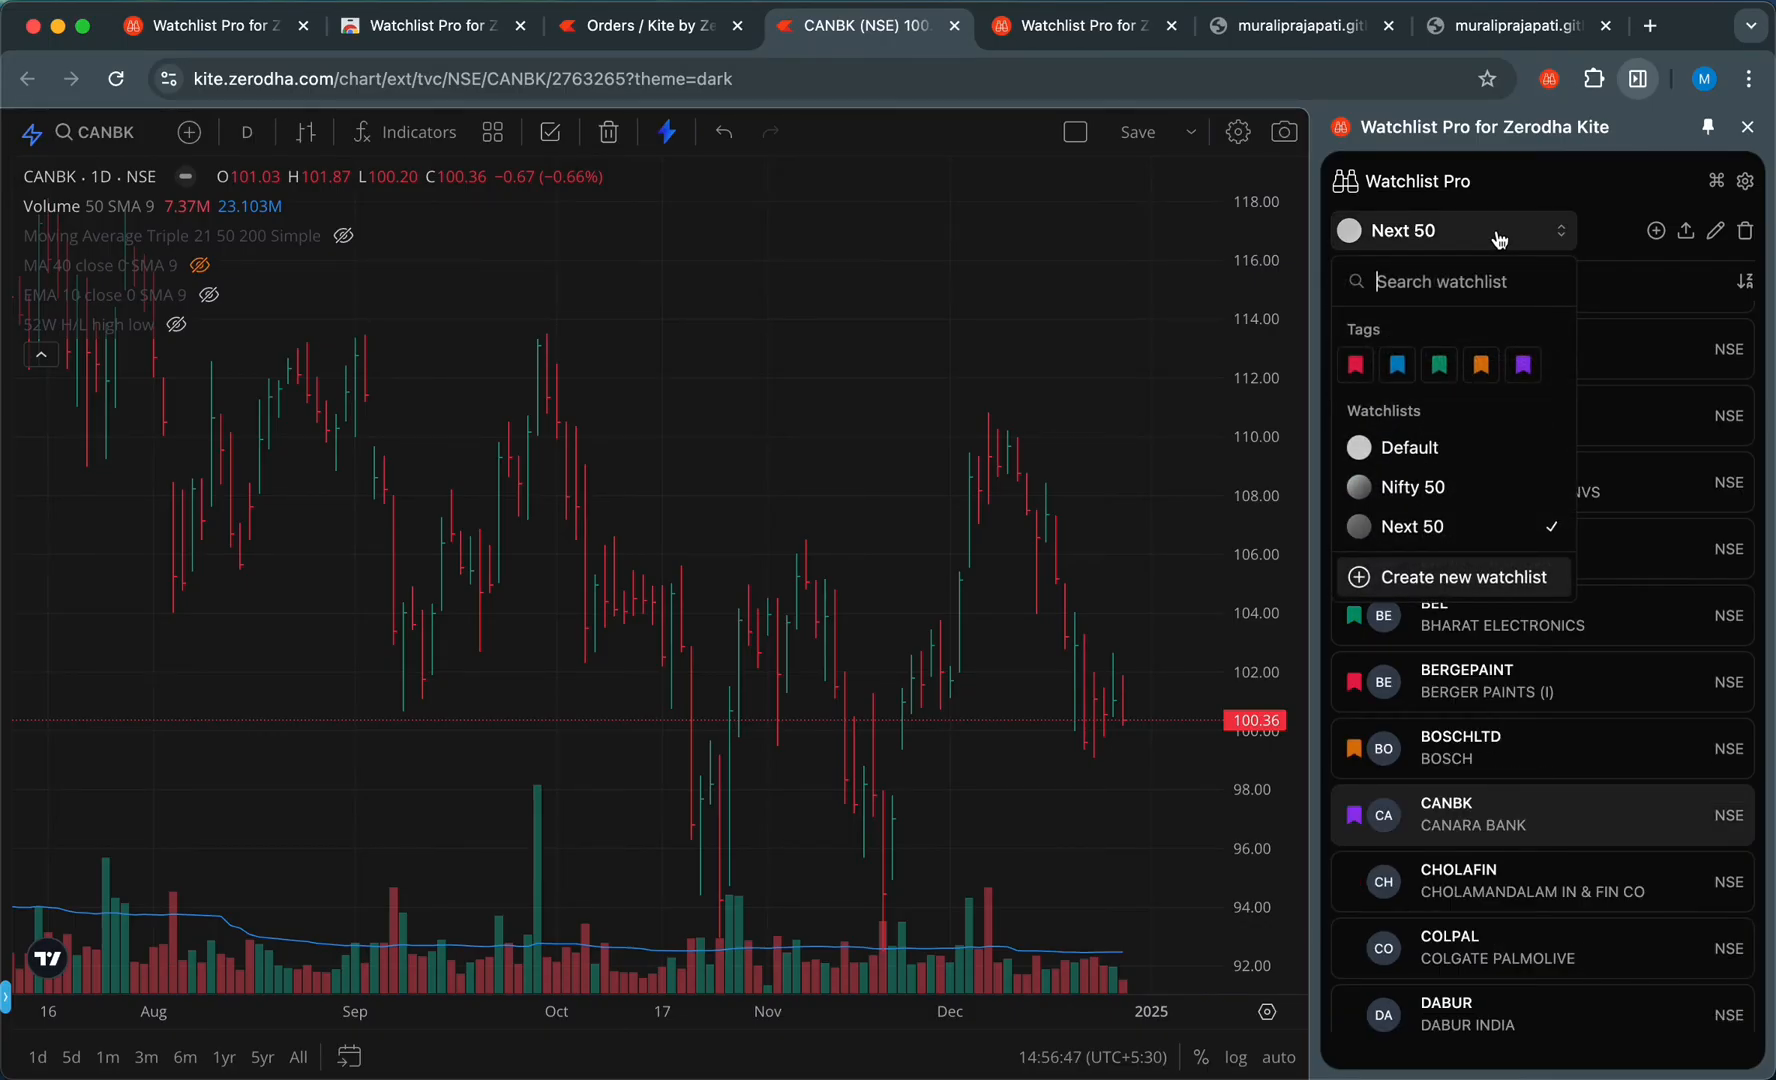
left_click(1355, 369)
left_click(1450, 345)
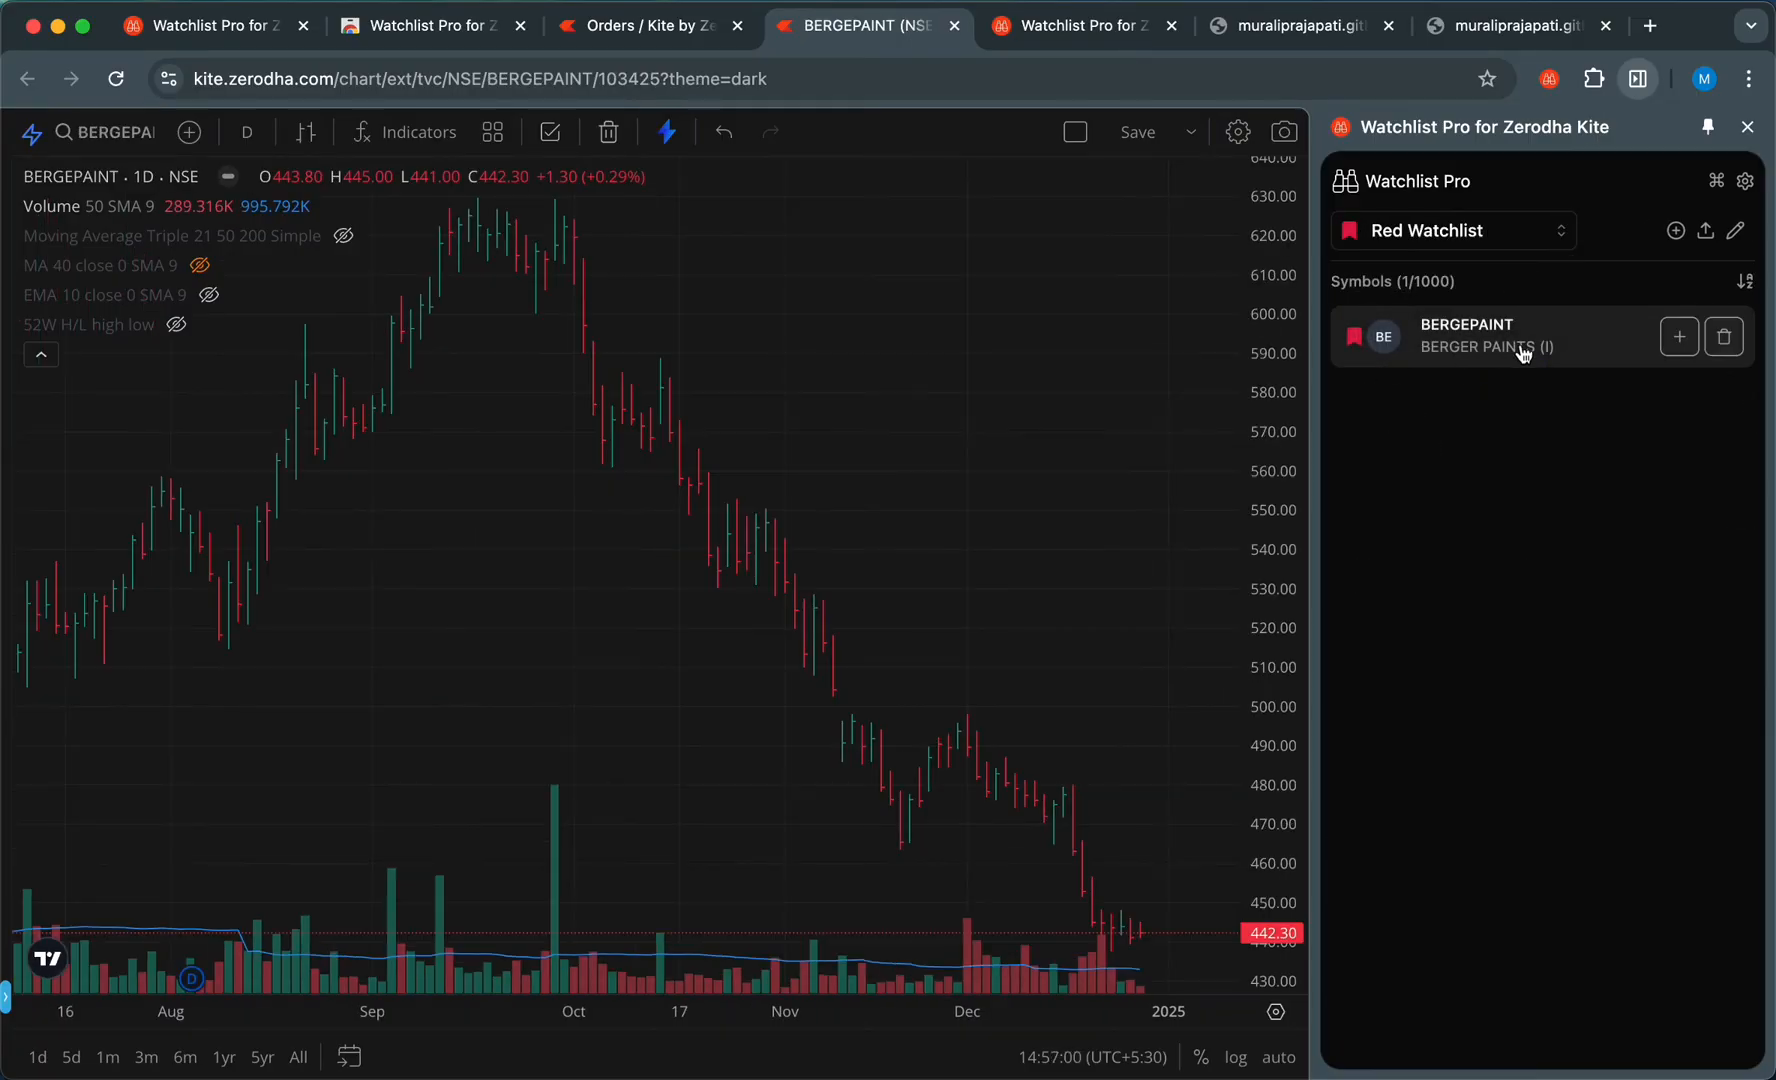
left_click(1478, 236)
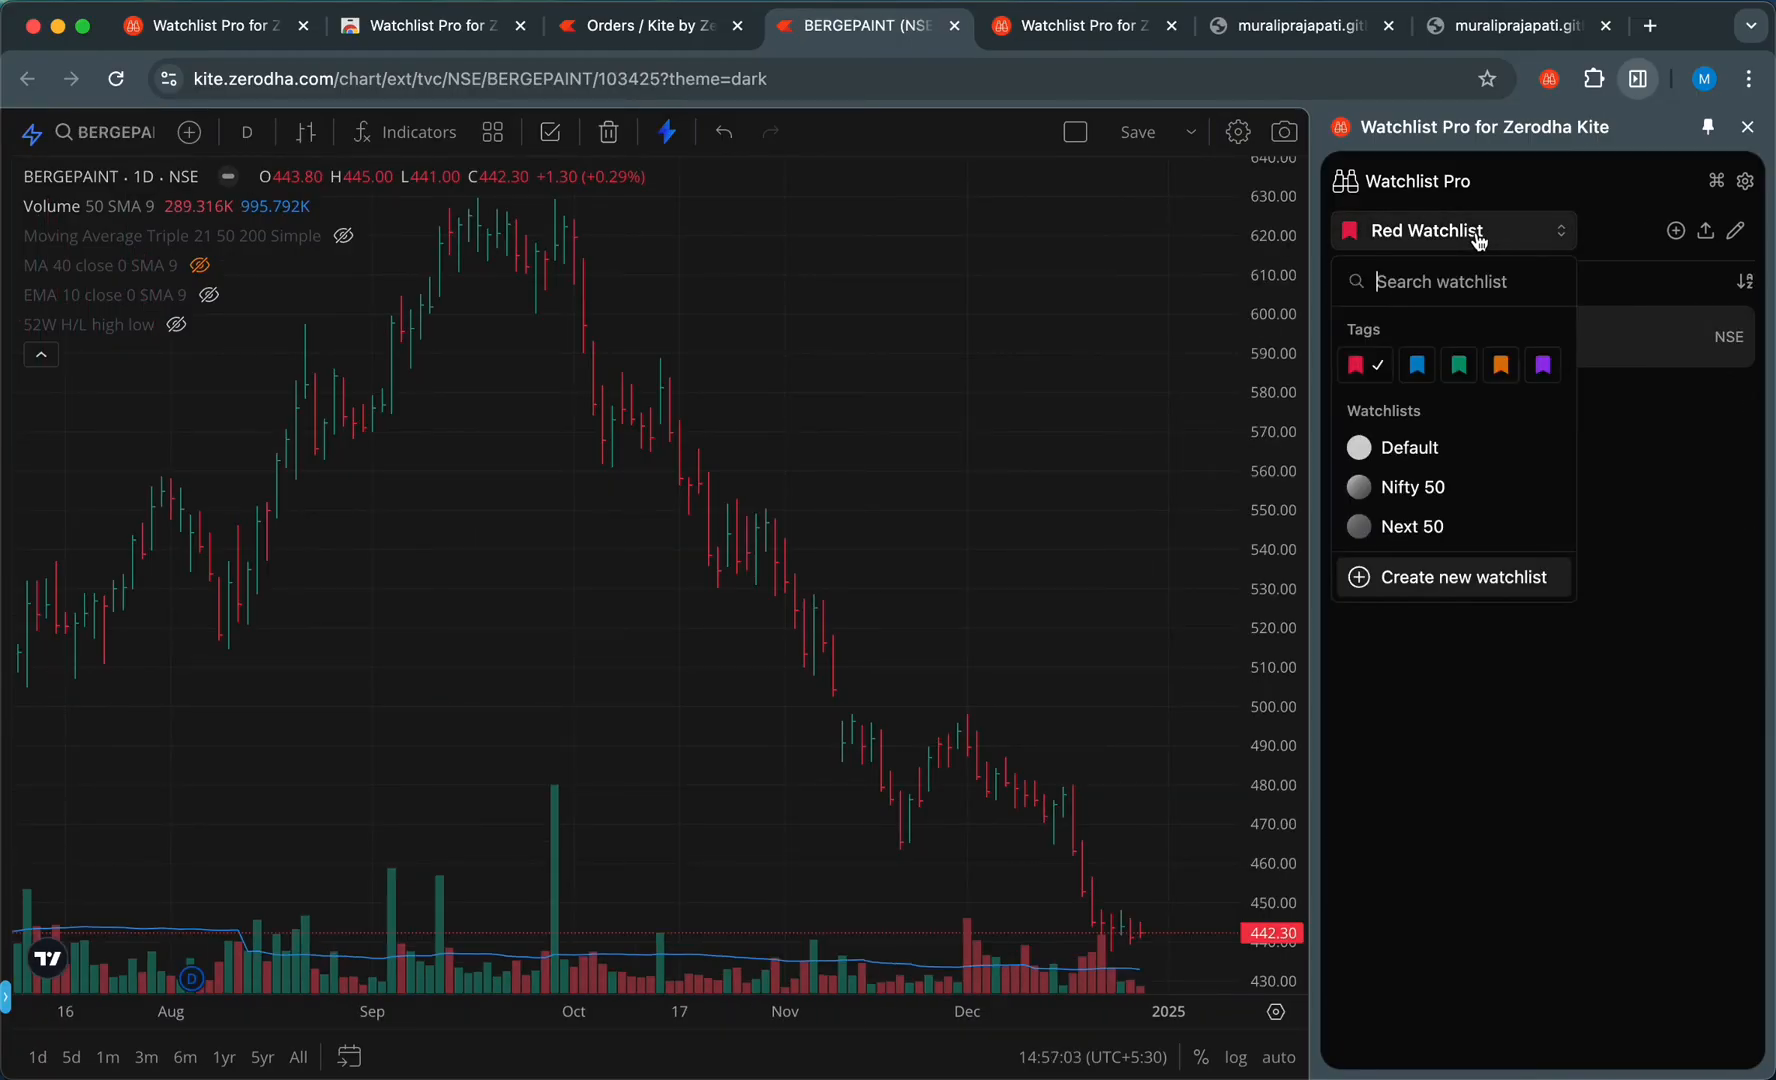
left_click(1542, 366)
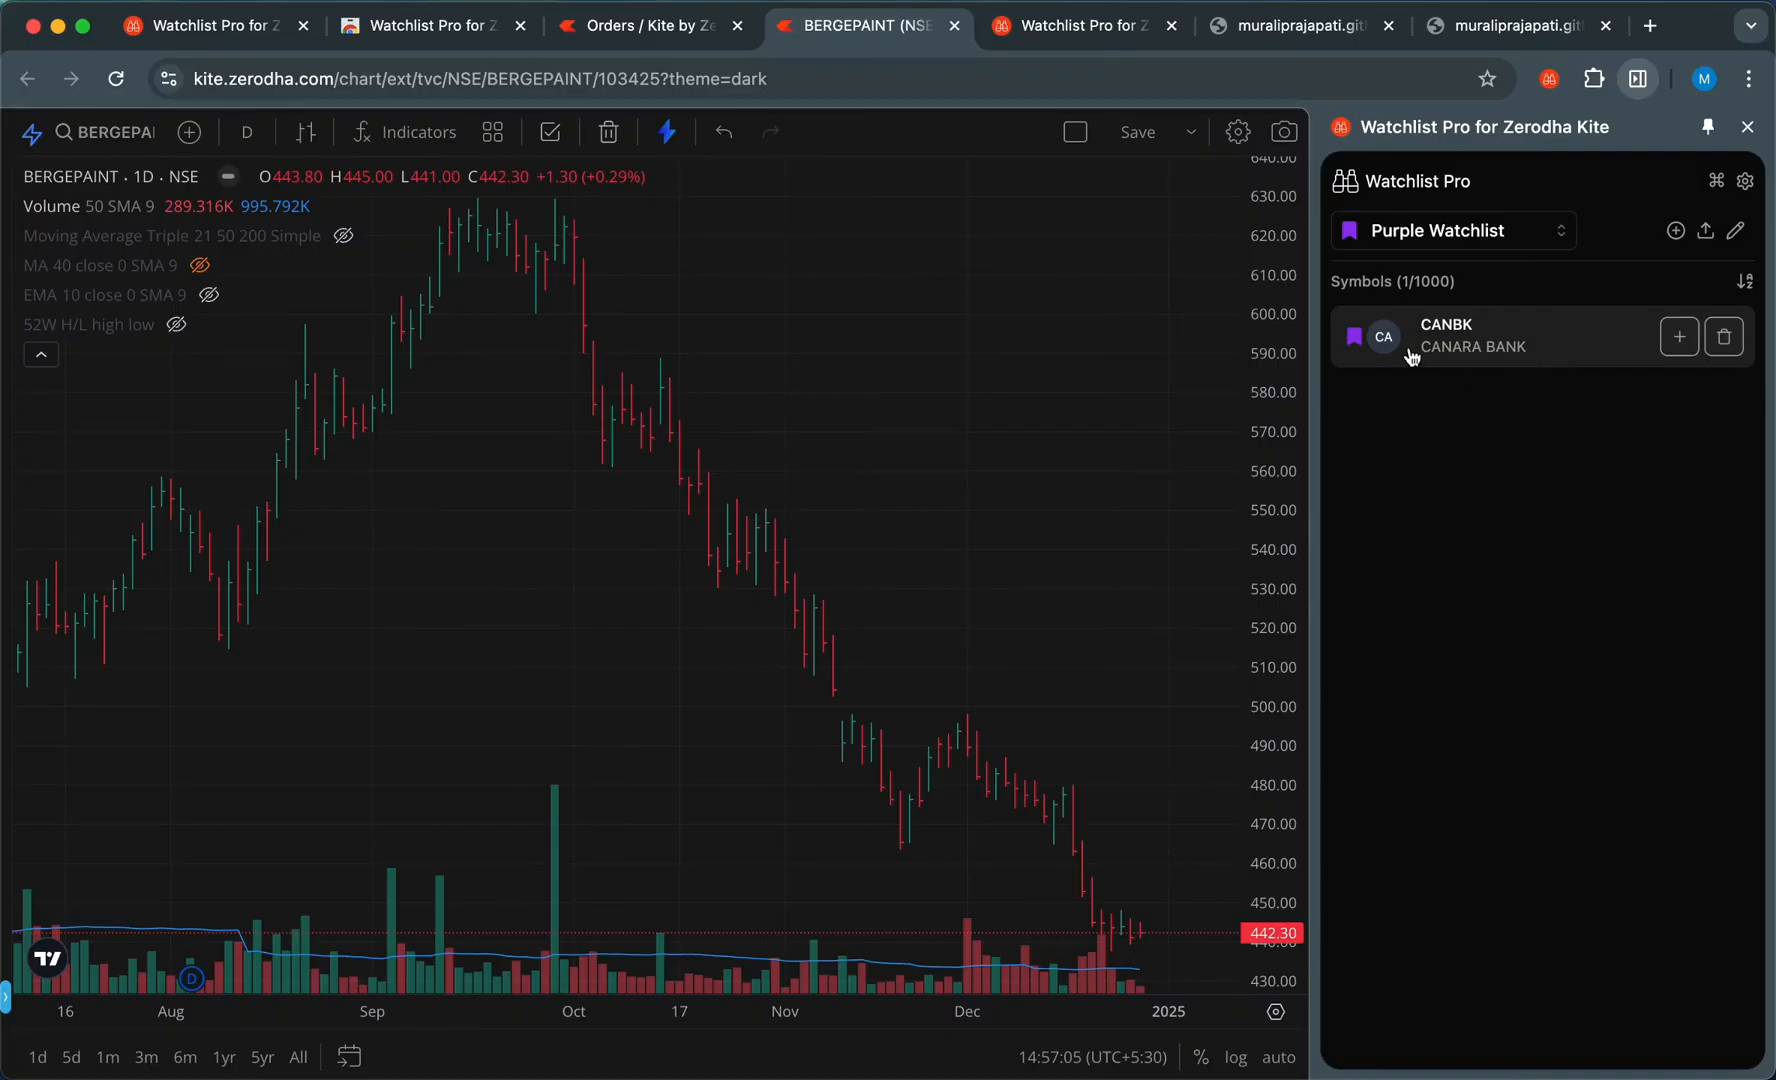
left_click(1492, 360)
Return to the Next 50 watchlist, bring up the HAL chart and tag HAL red
left_click(1452, 232)
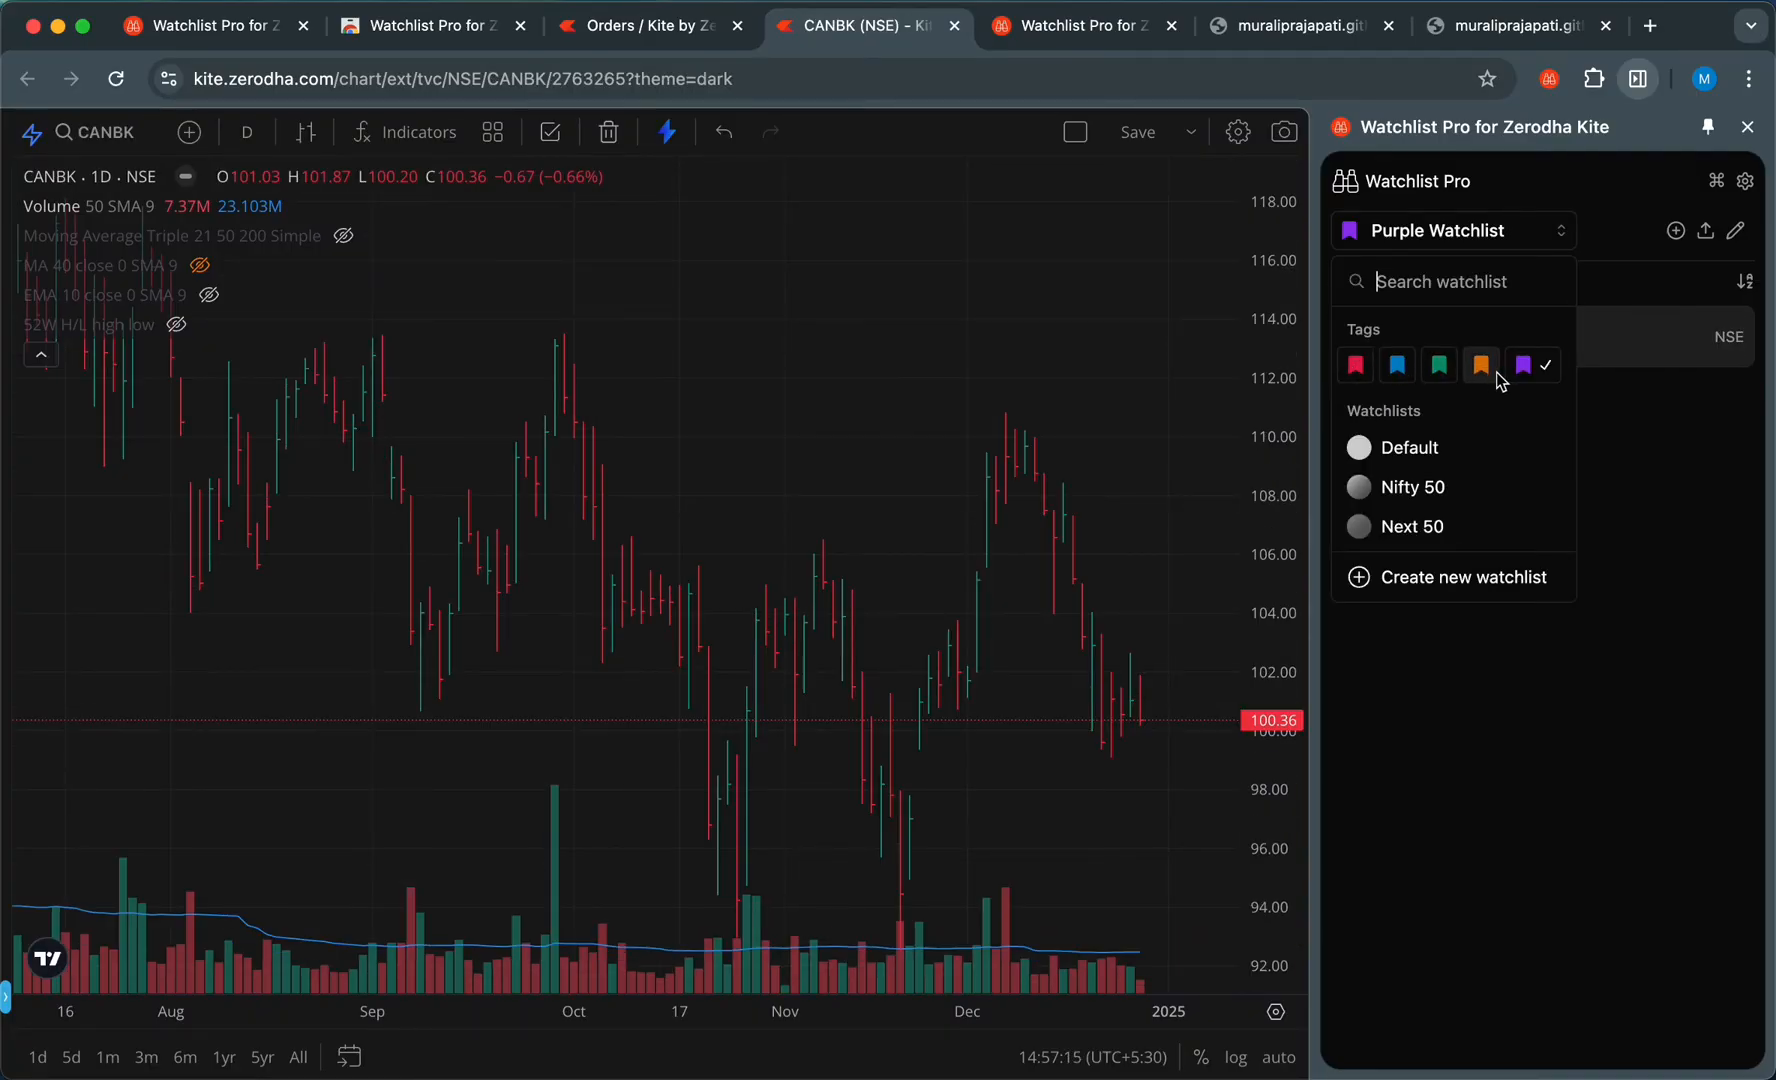
left_click(1441, 528)
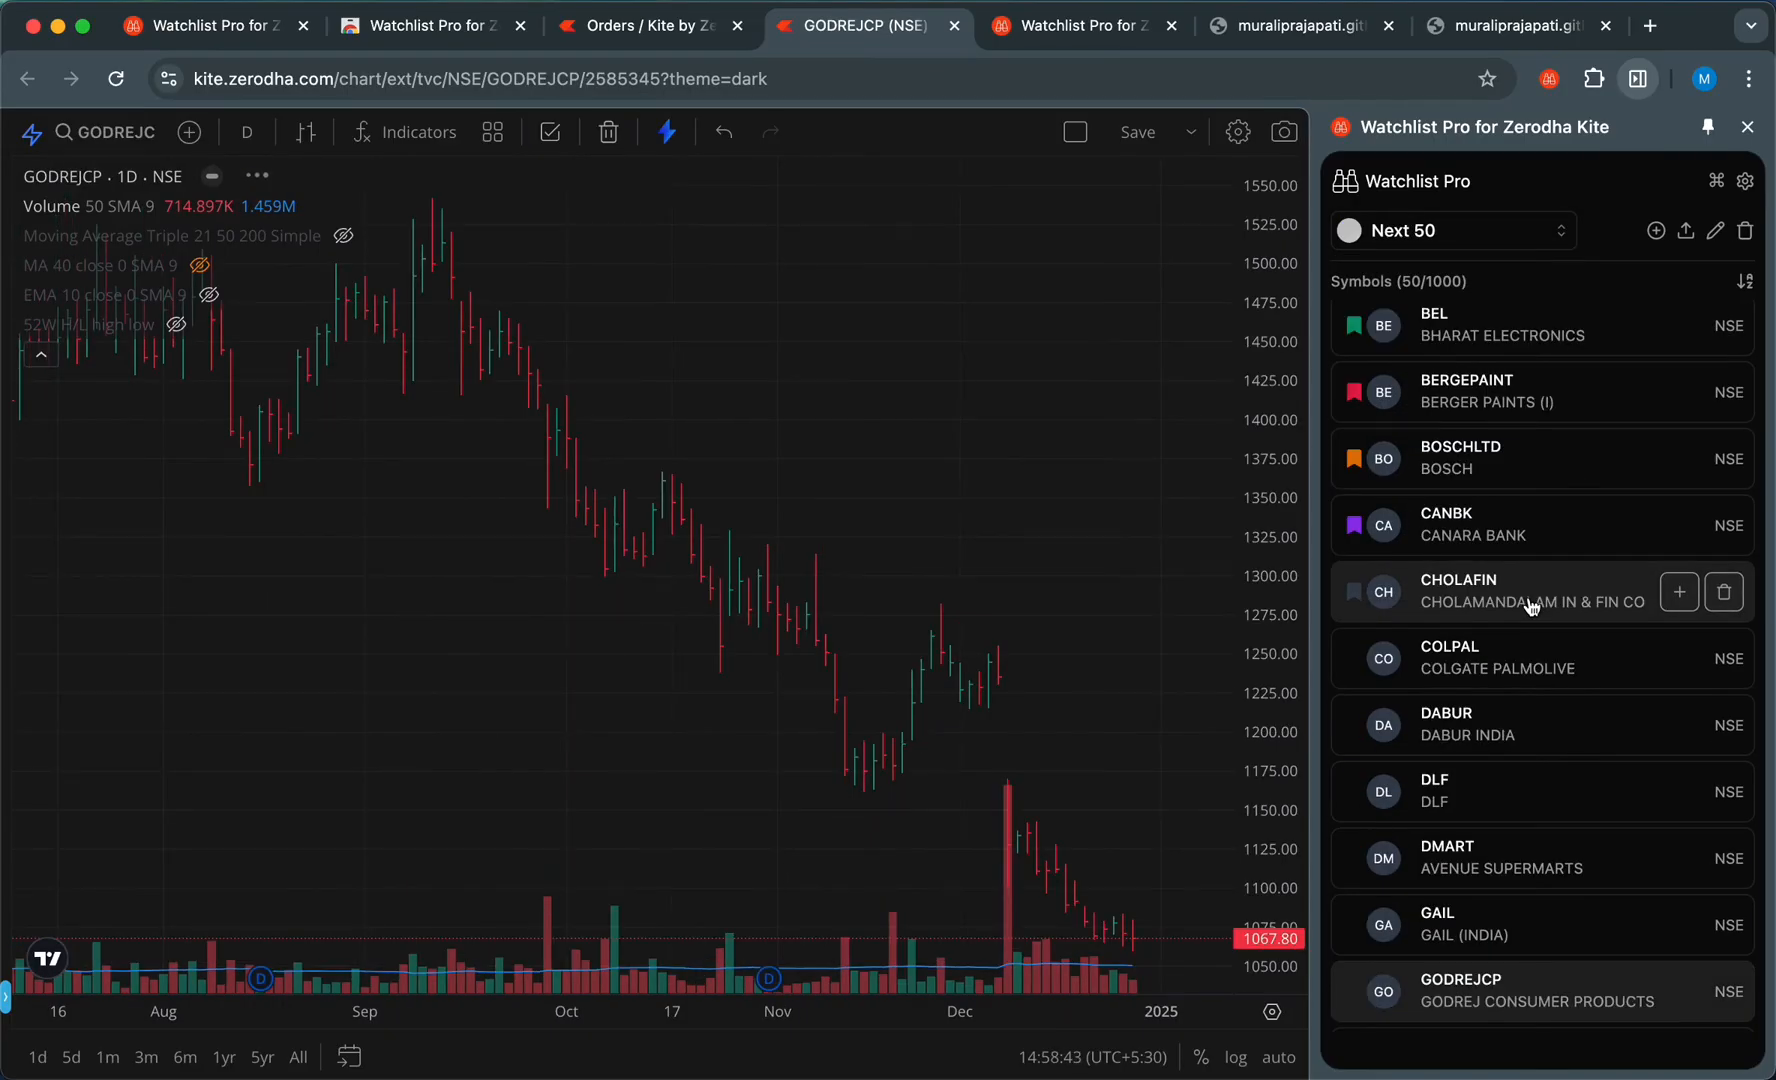
key("Down")
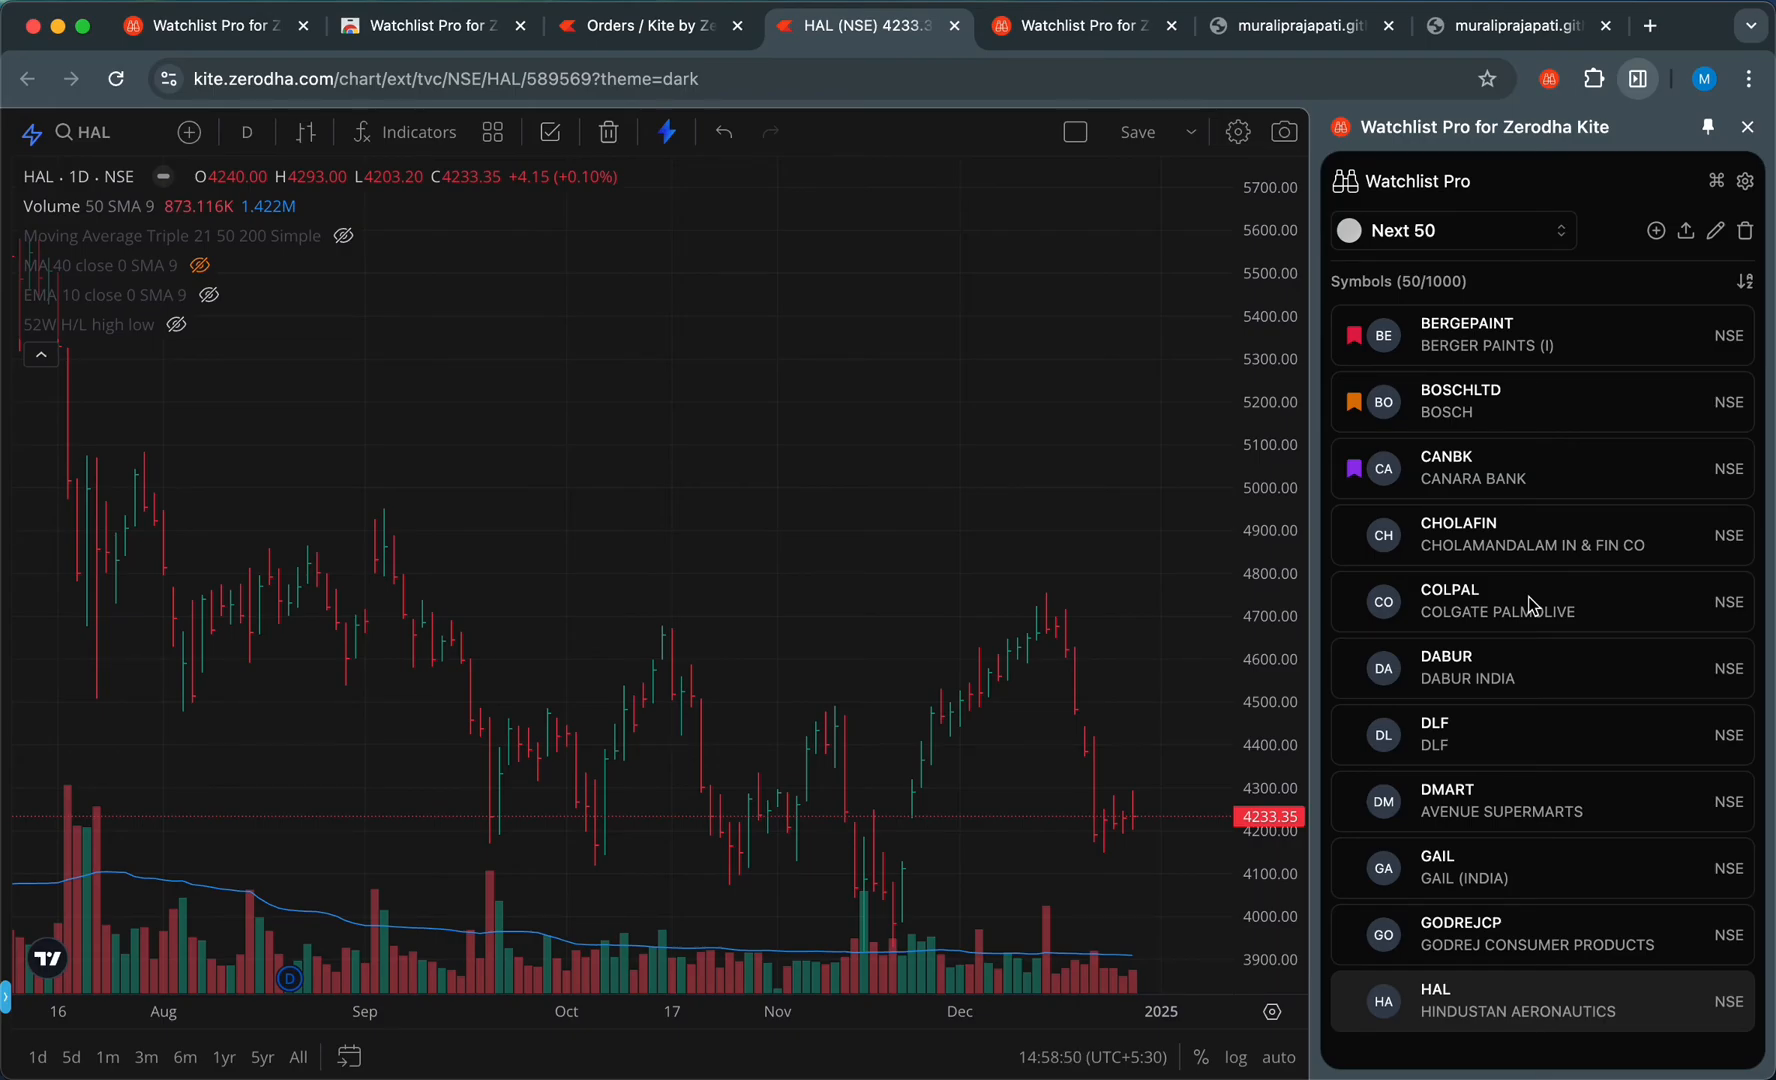
mouse_move(1530, 605)
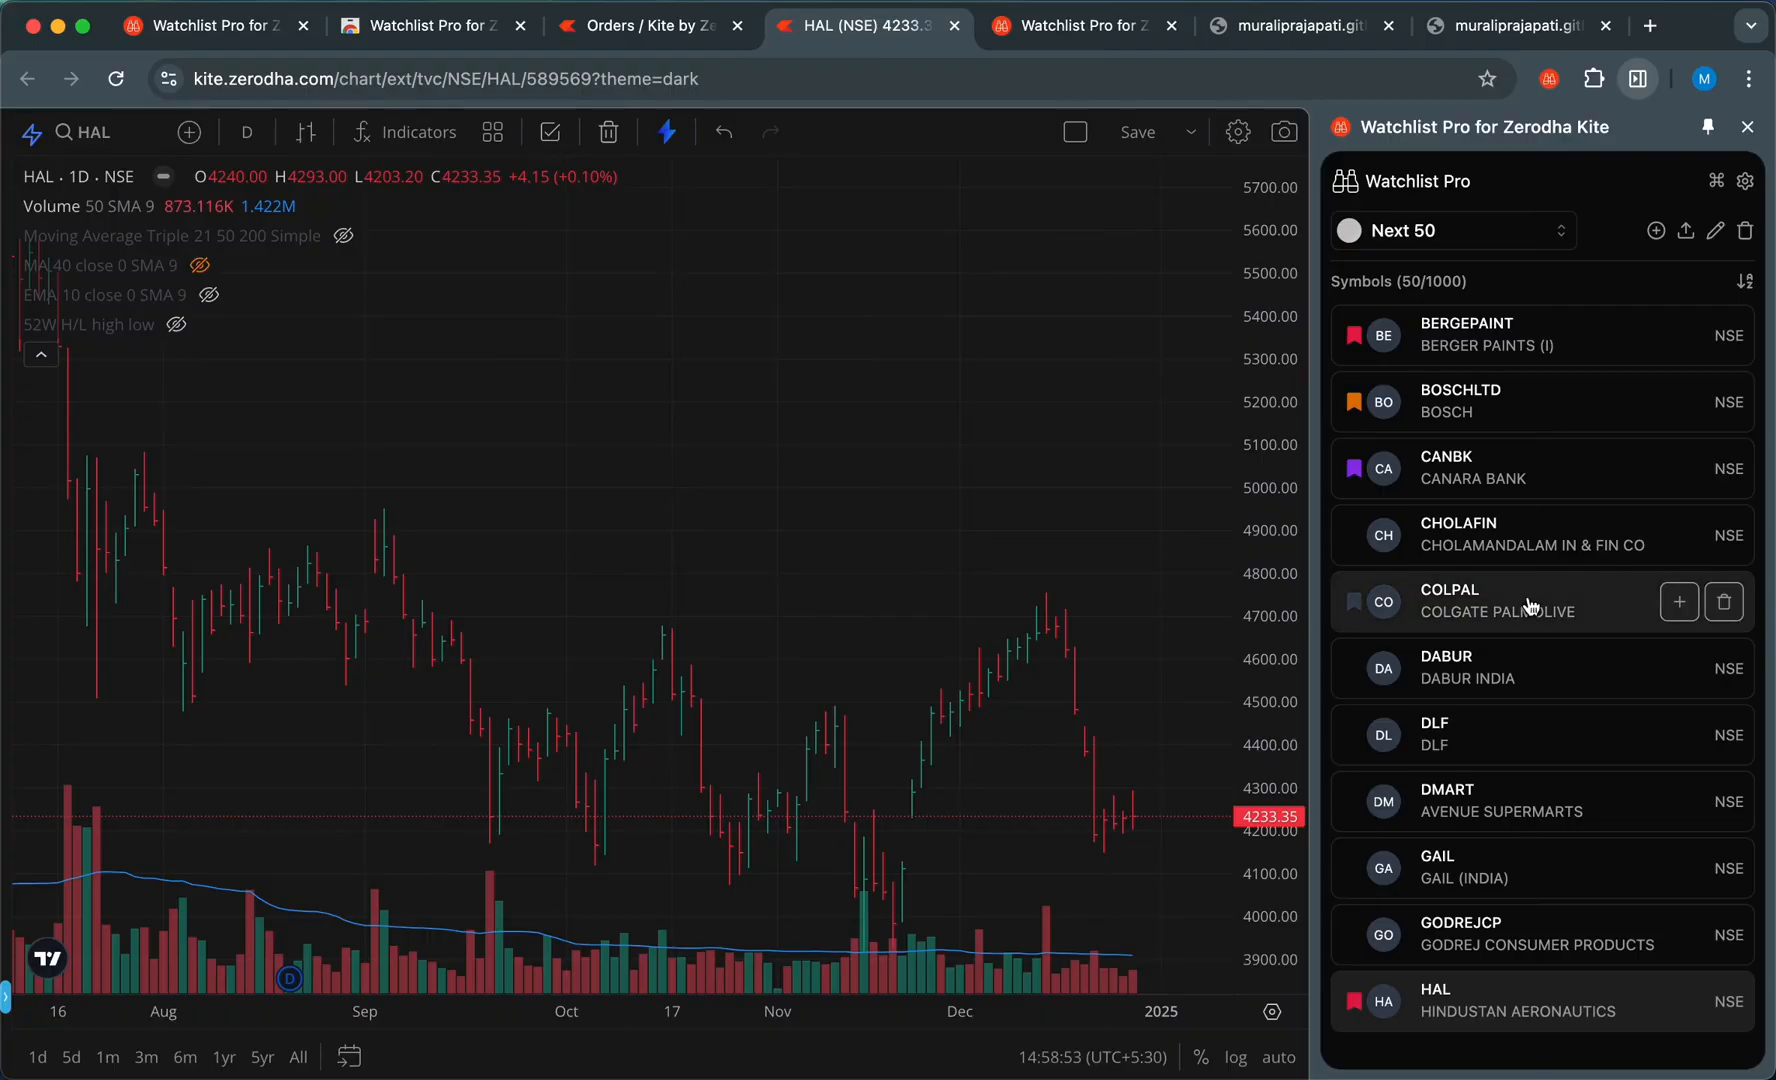
View the HAVELLS and ICICIGI charts in Next 50, tagging HAVELLS blue and ICICIGI purple
scroll(1530, 605, "down", 6)
left_click(1512, 492)
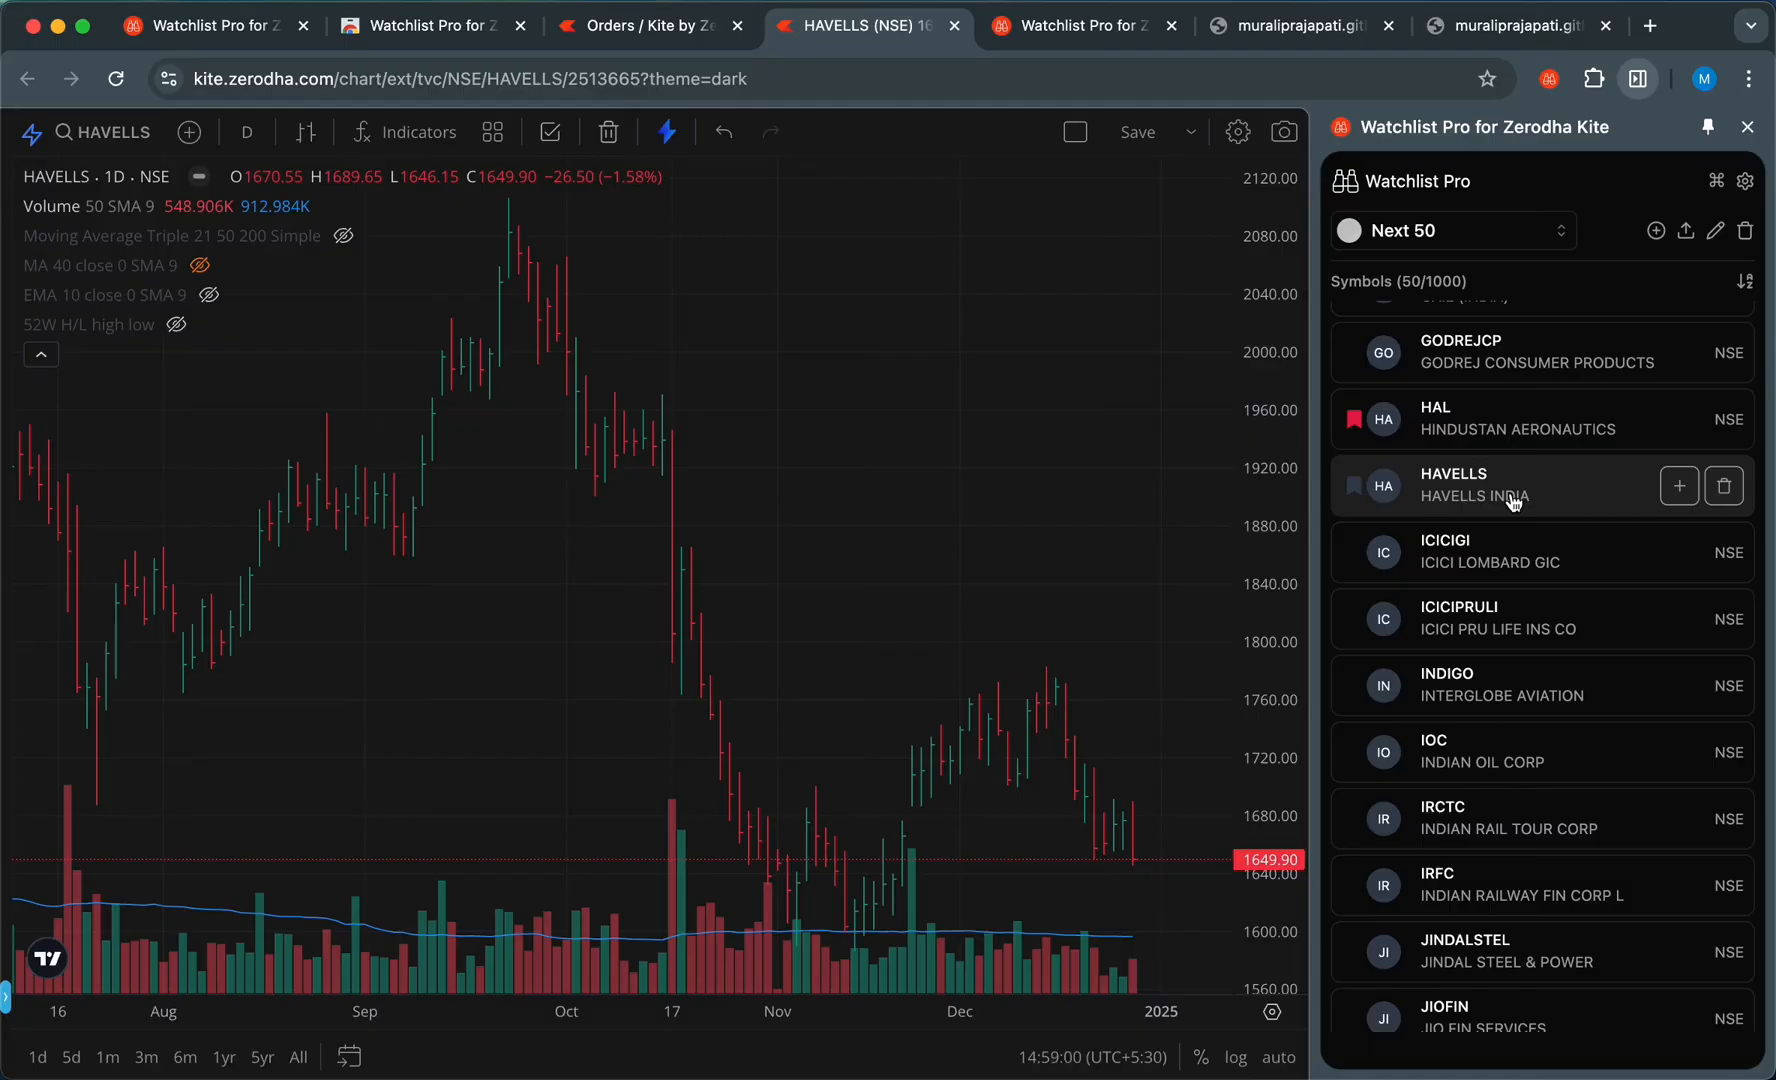
key("2")
key("Down")
key("4")
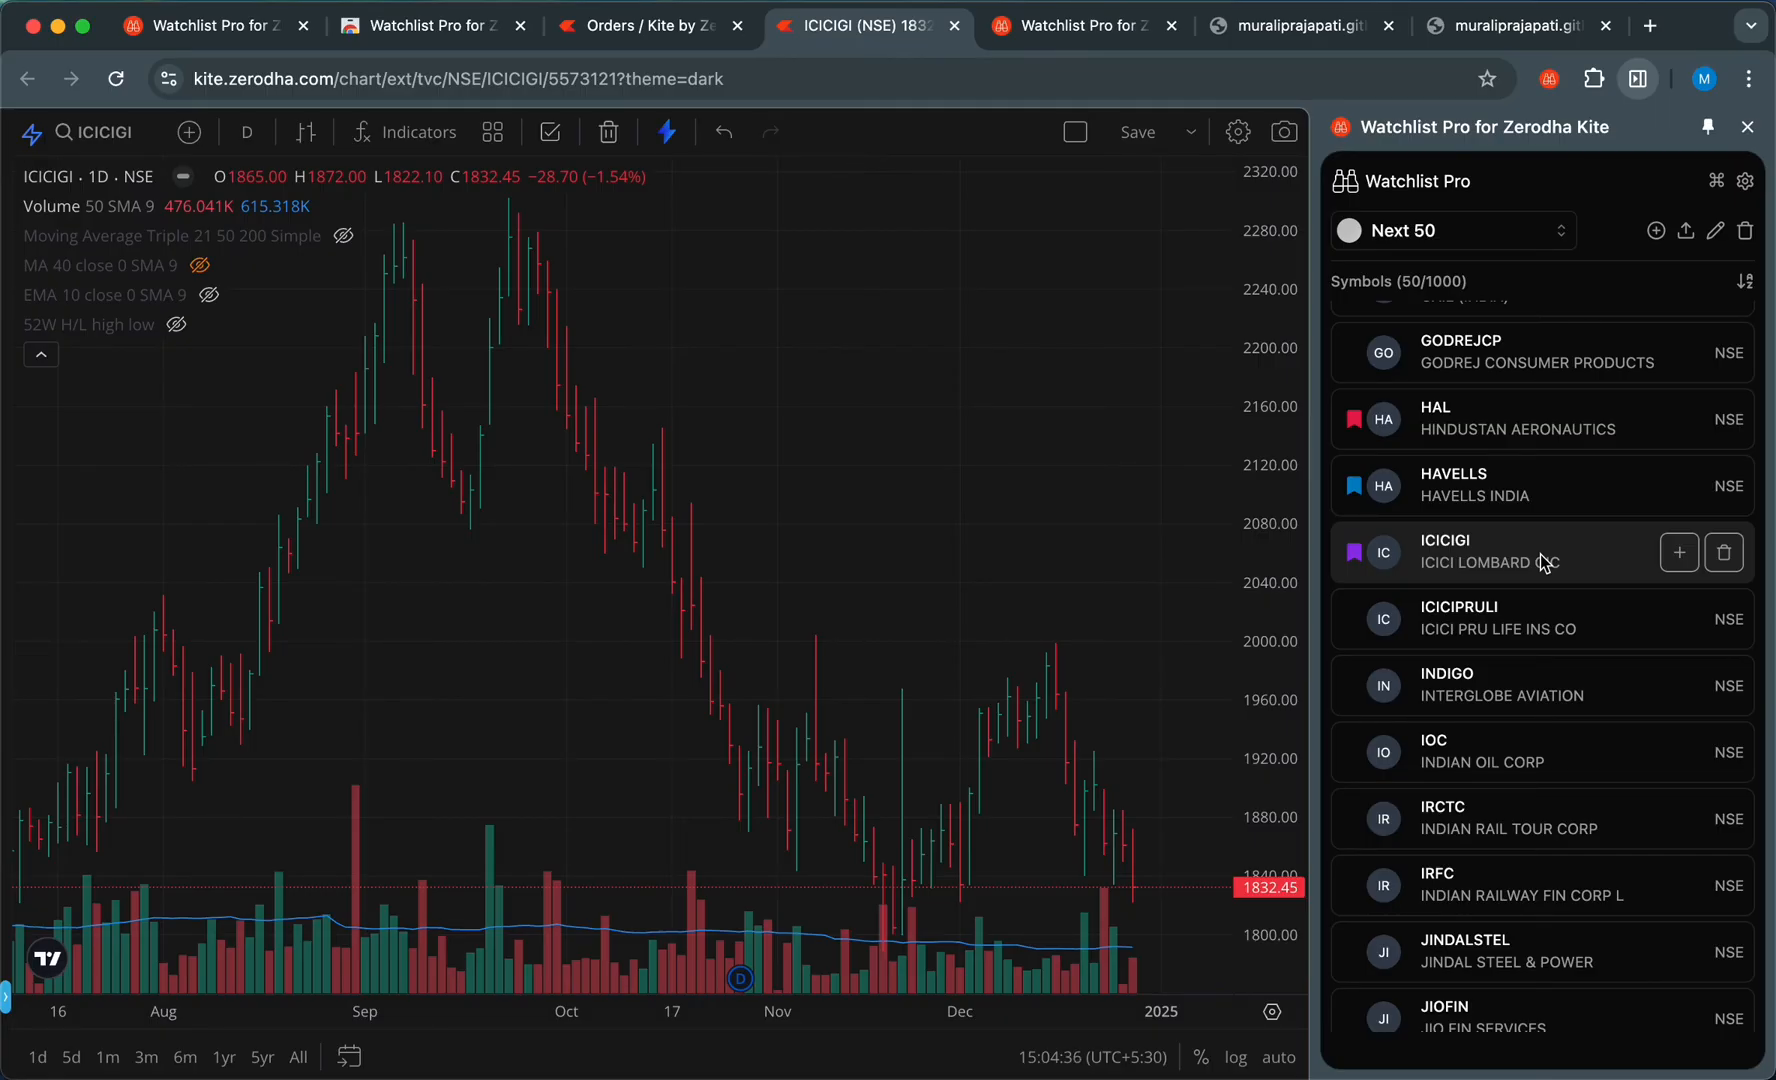
Remove the tag from ICICIGI and change the tag on HAVELLS to orange
key("0")
left_click(1355, 487)
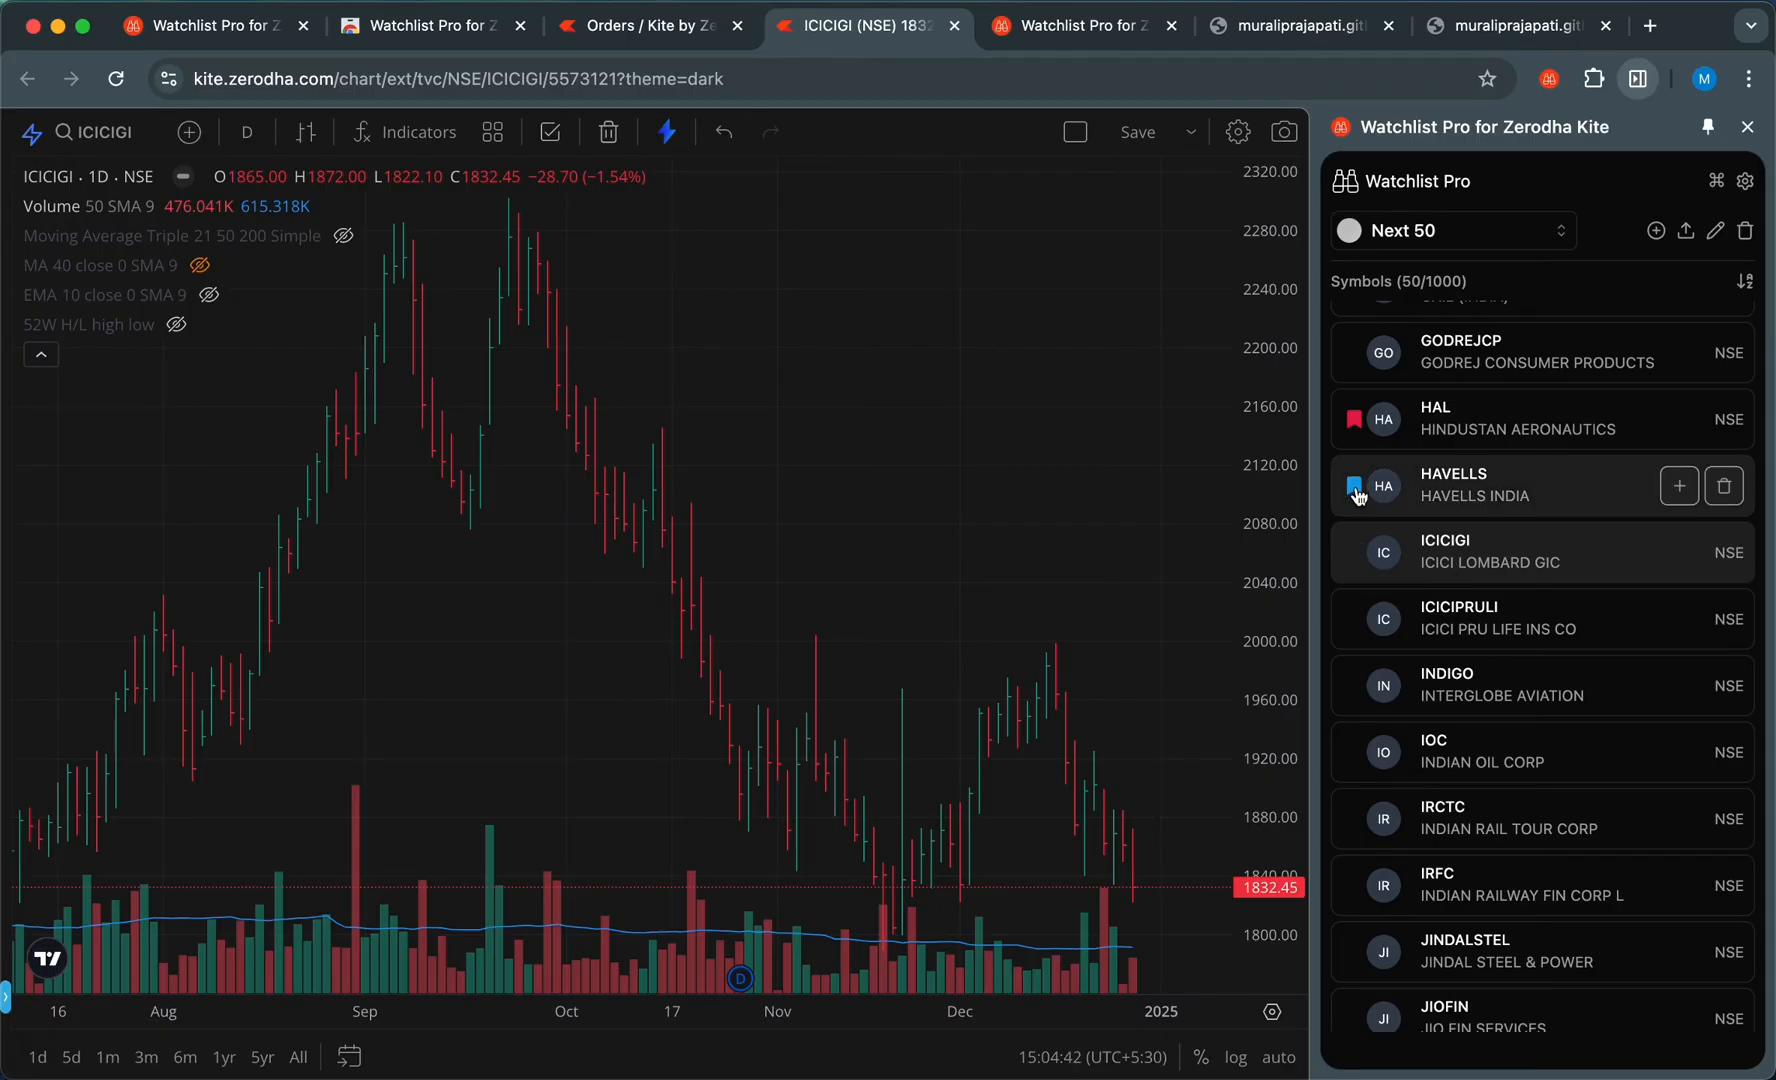
left_click(1355, 487)
right_click(1358, 492)
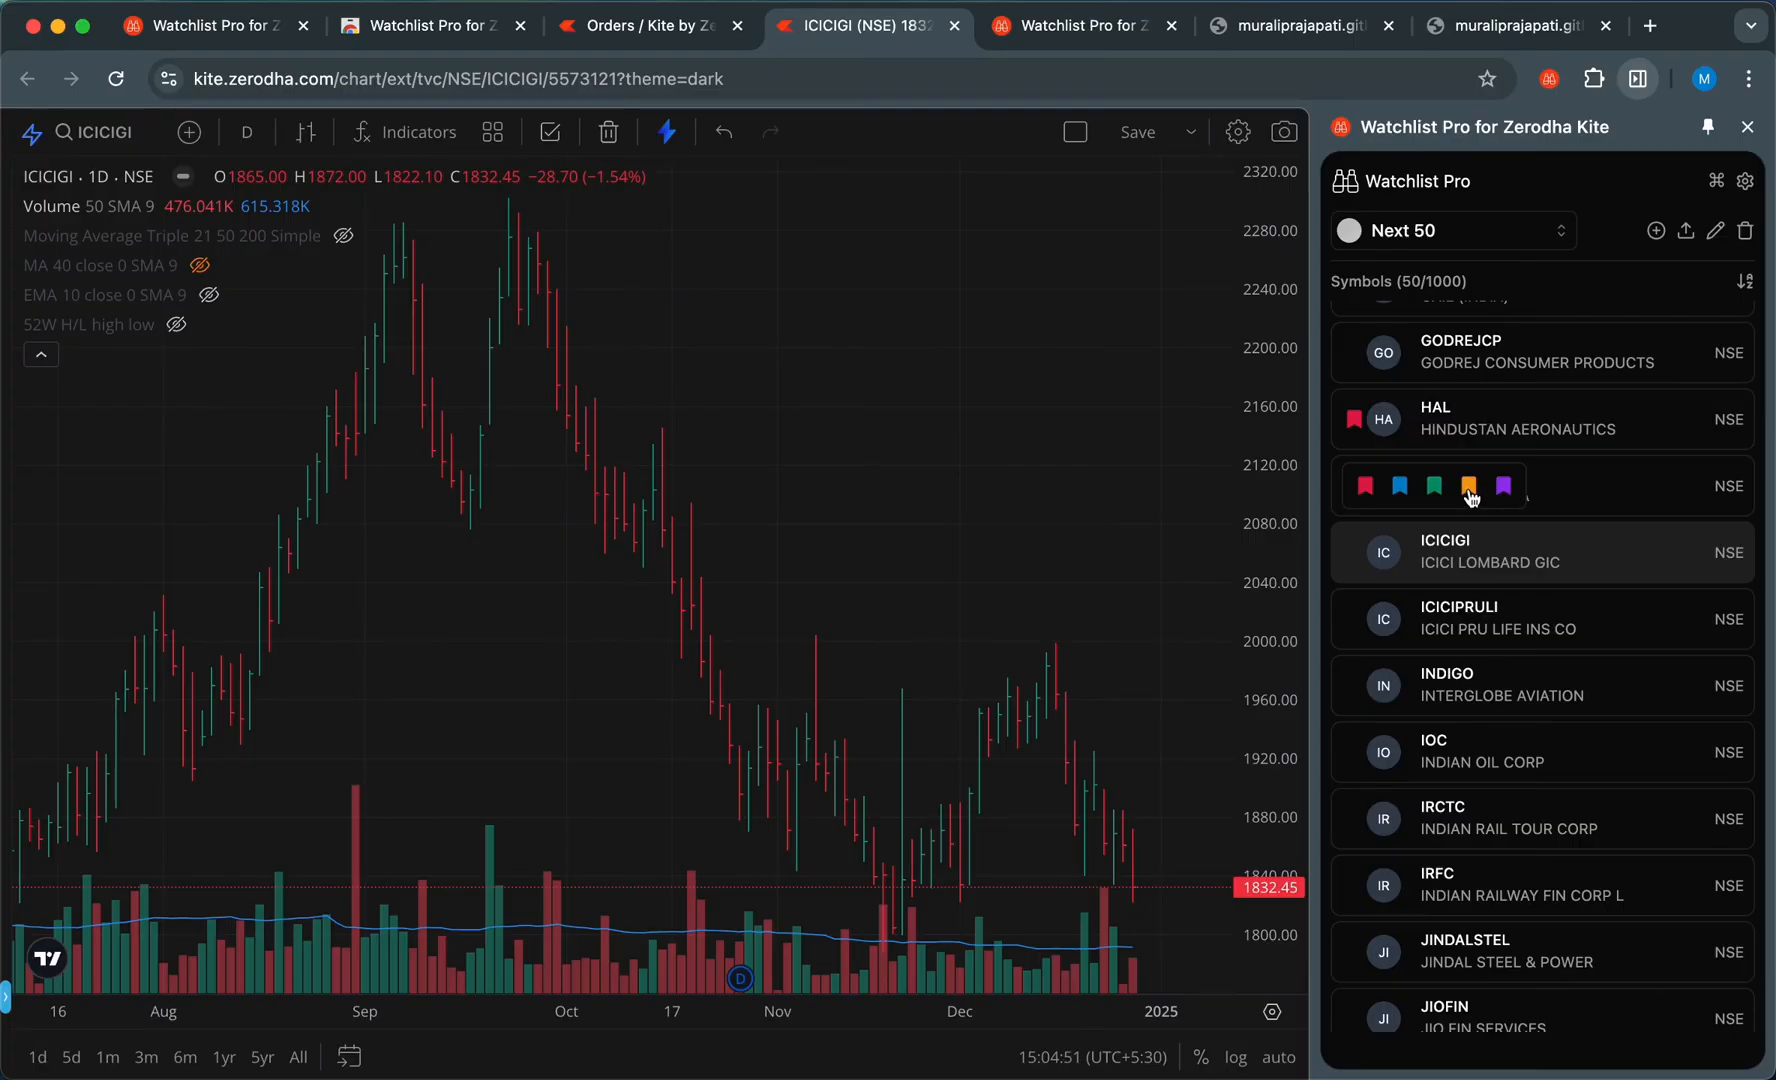
left_click(1469, 491)
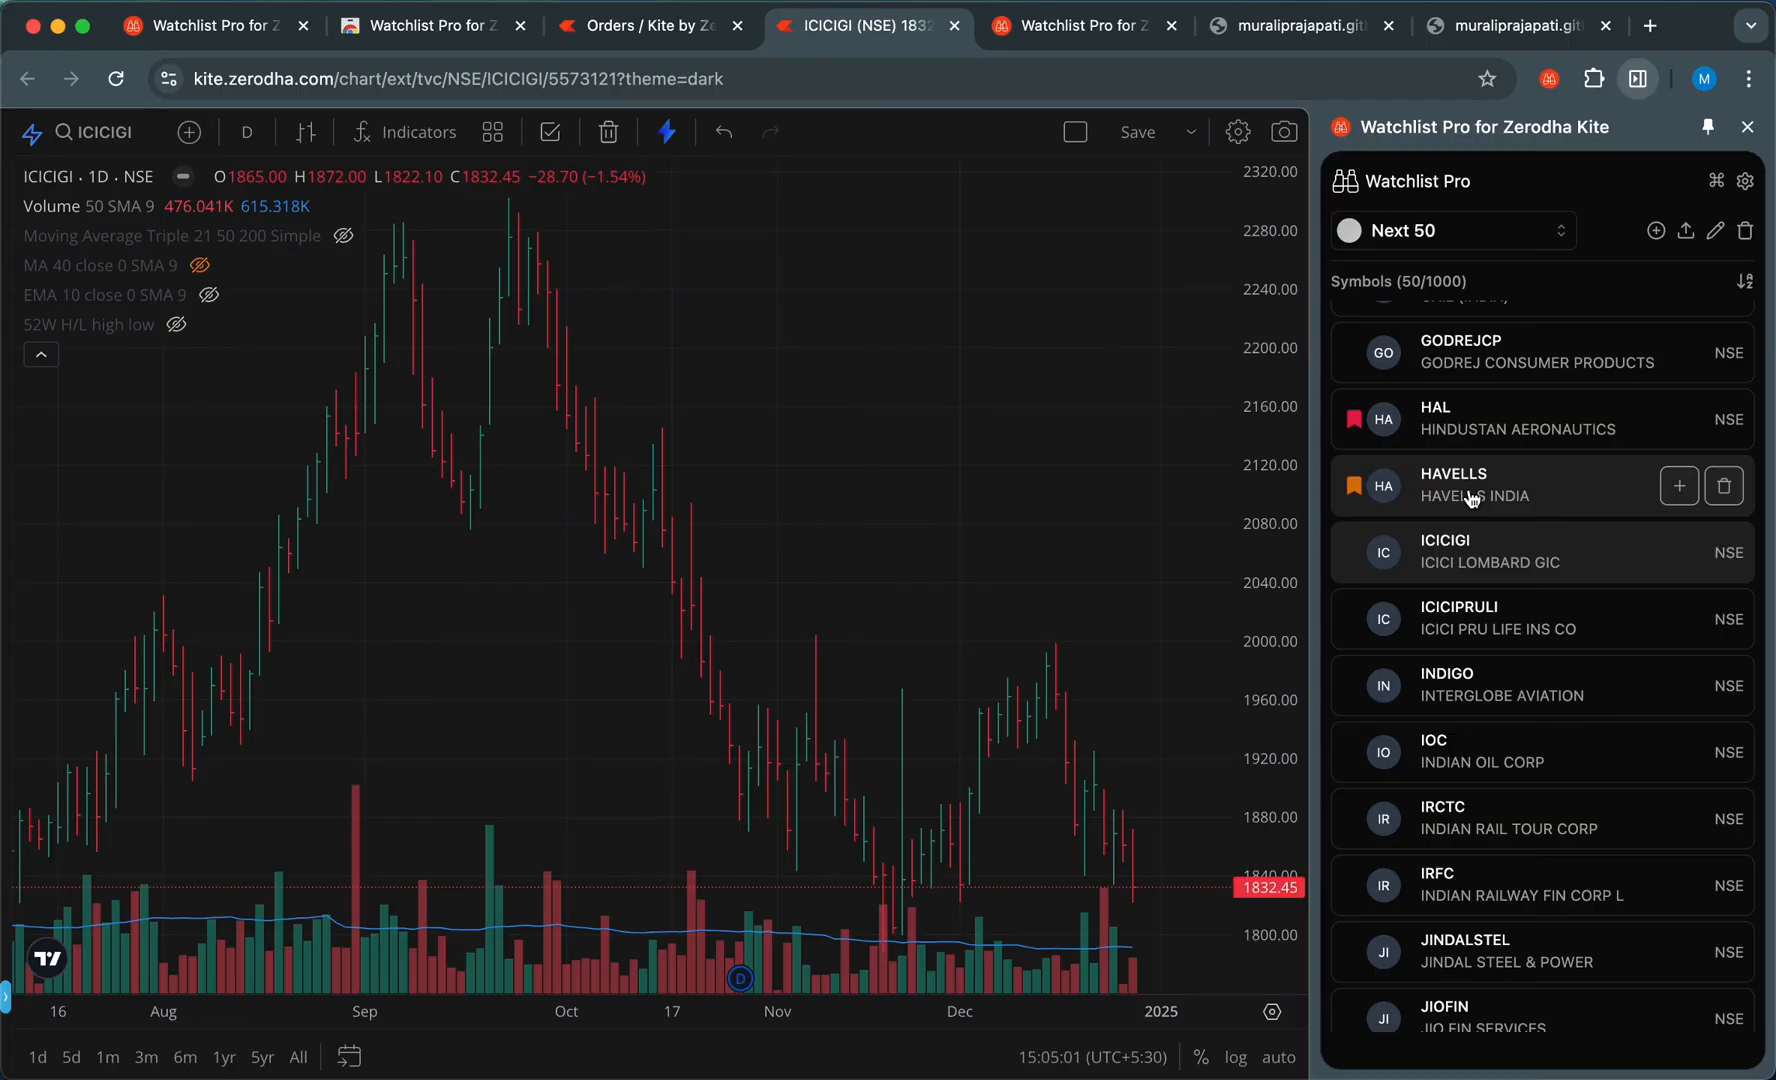
Switch the Watchlist Pro extension to the light theme and back to the dark theme
left_click(1717, 183)
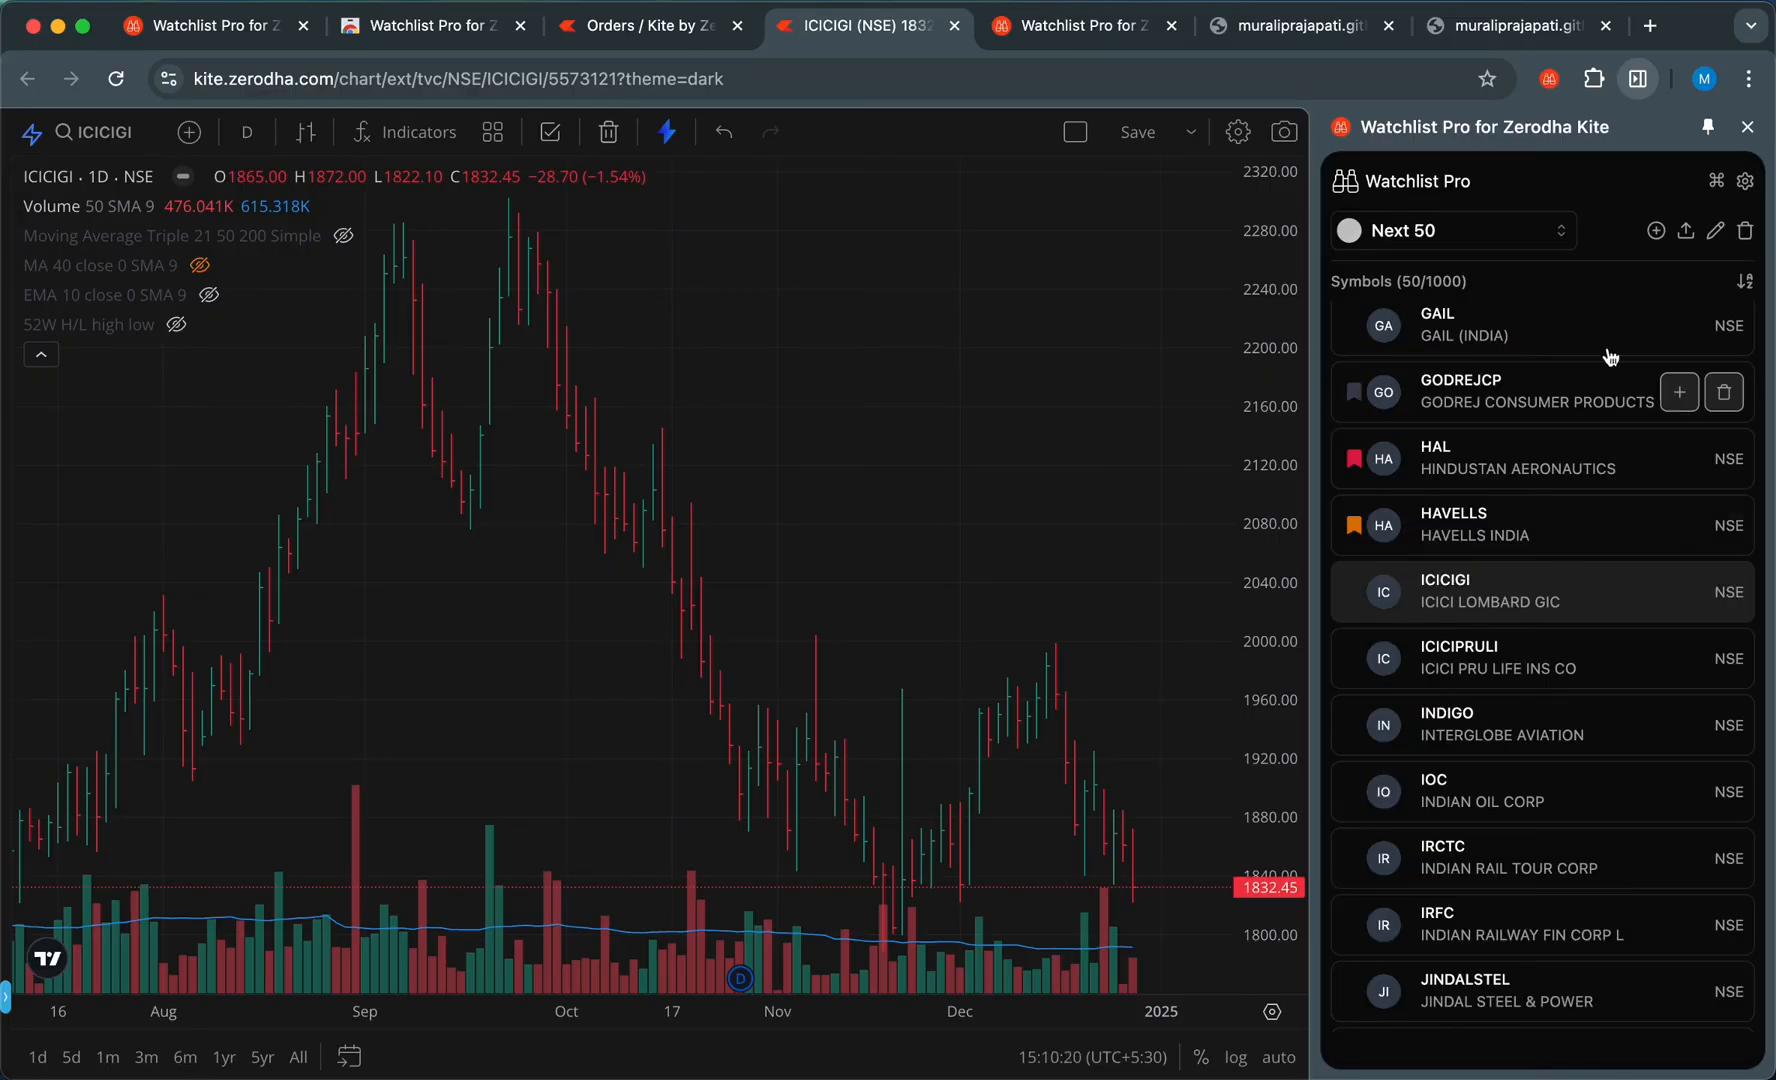
left_click(1745, 181)
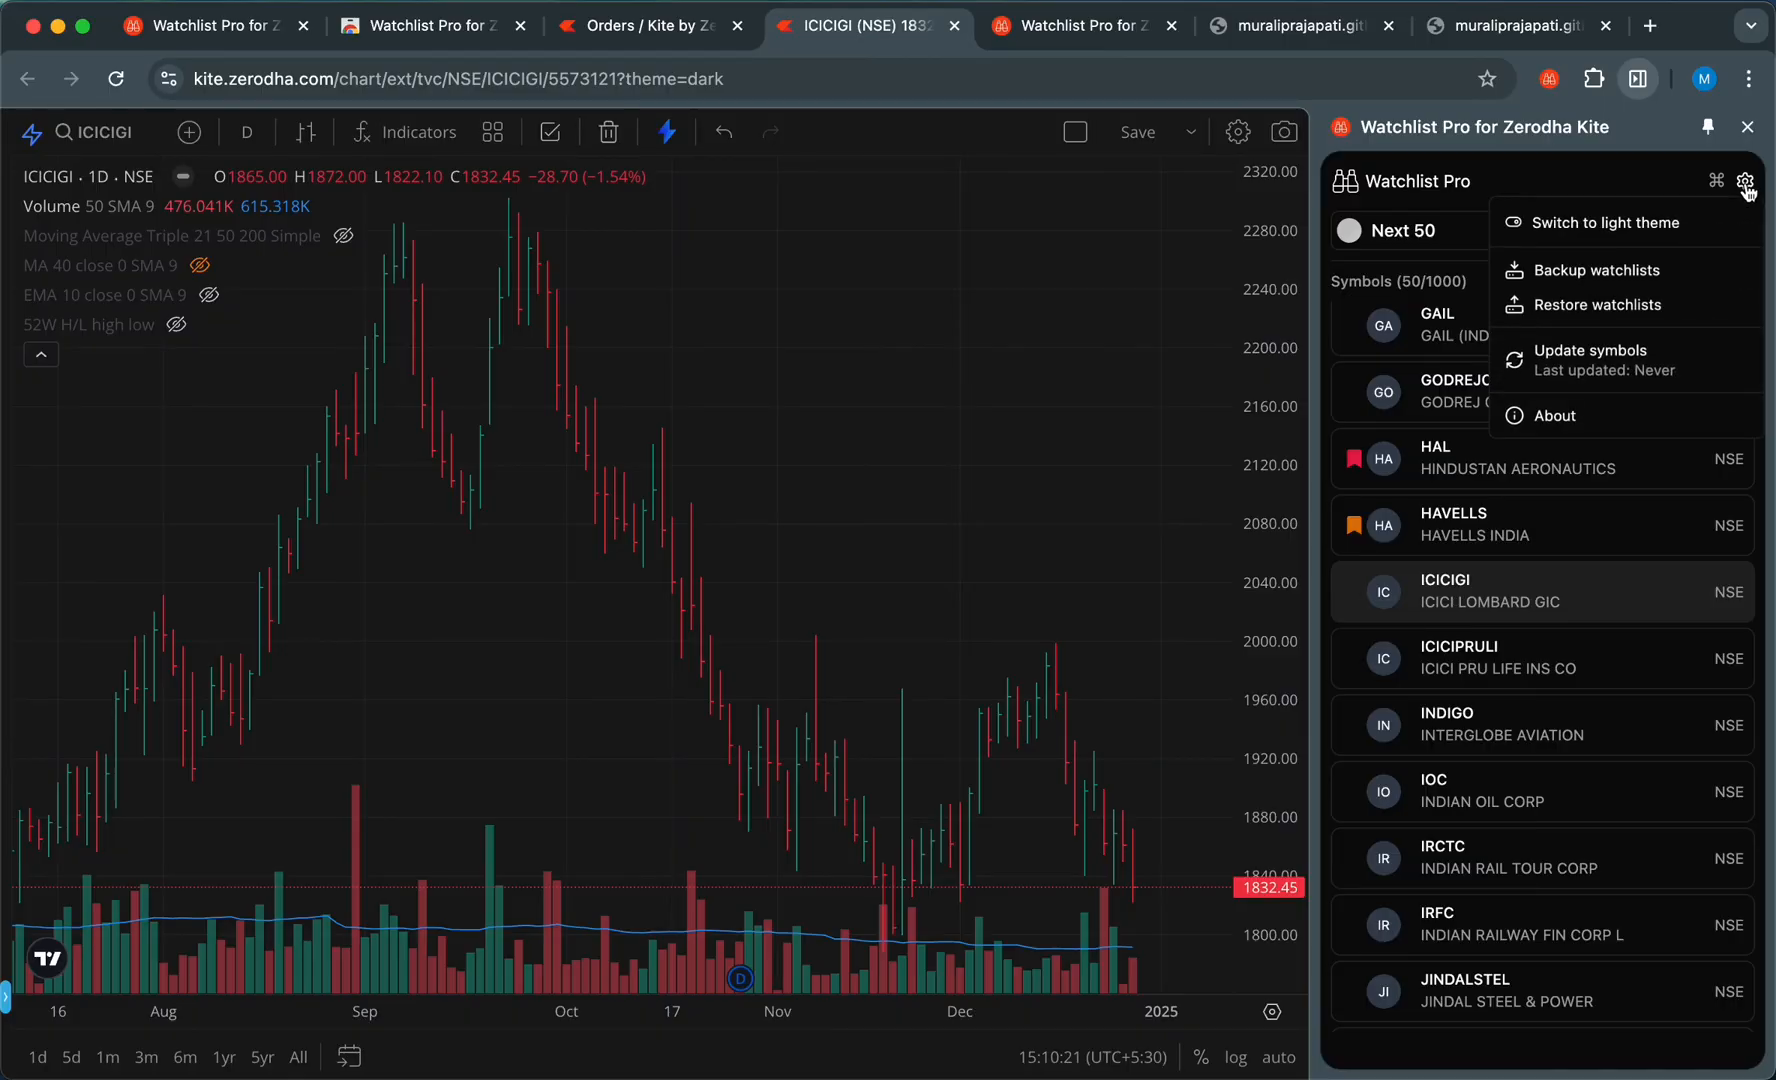
left_click(1636, 225)
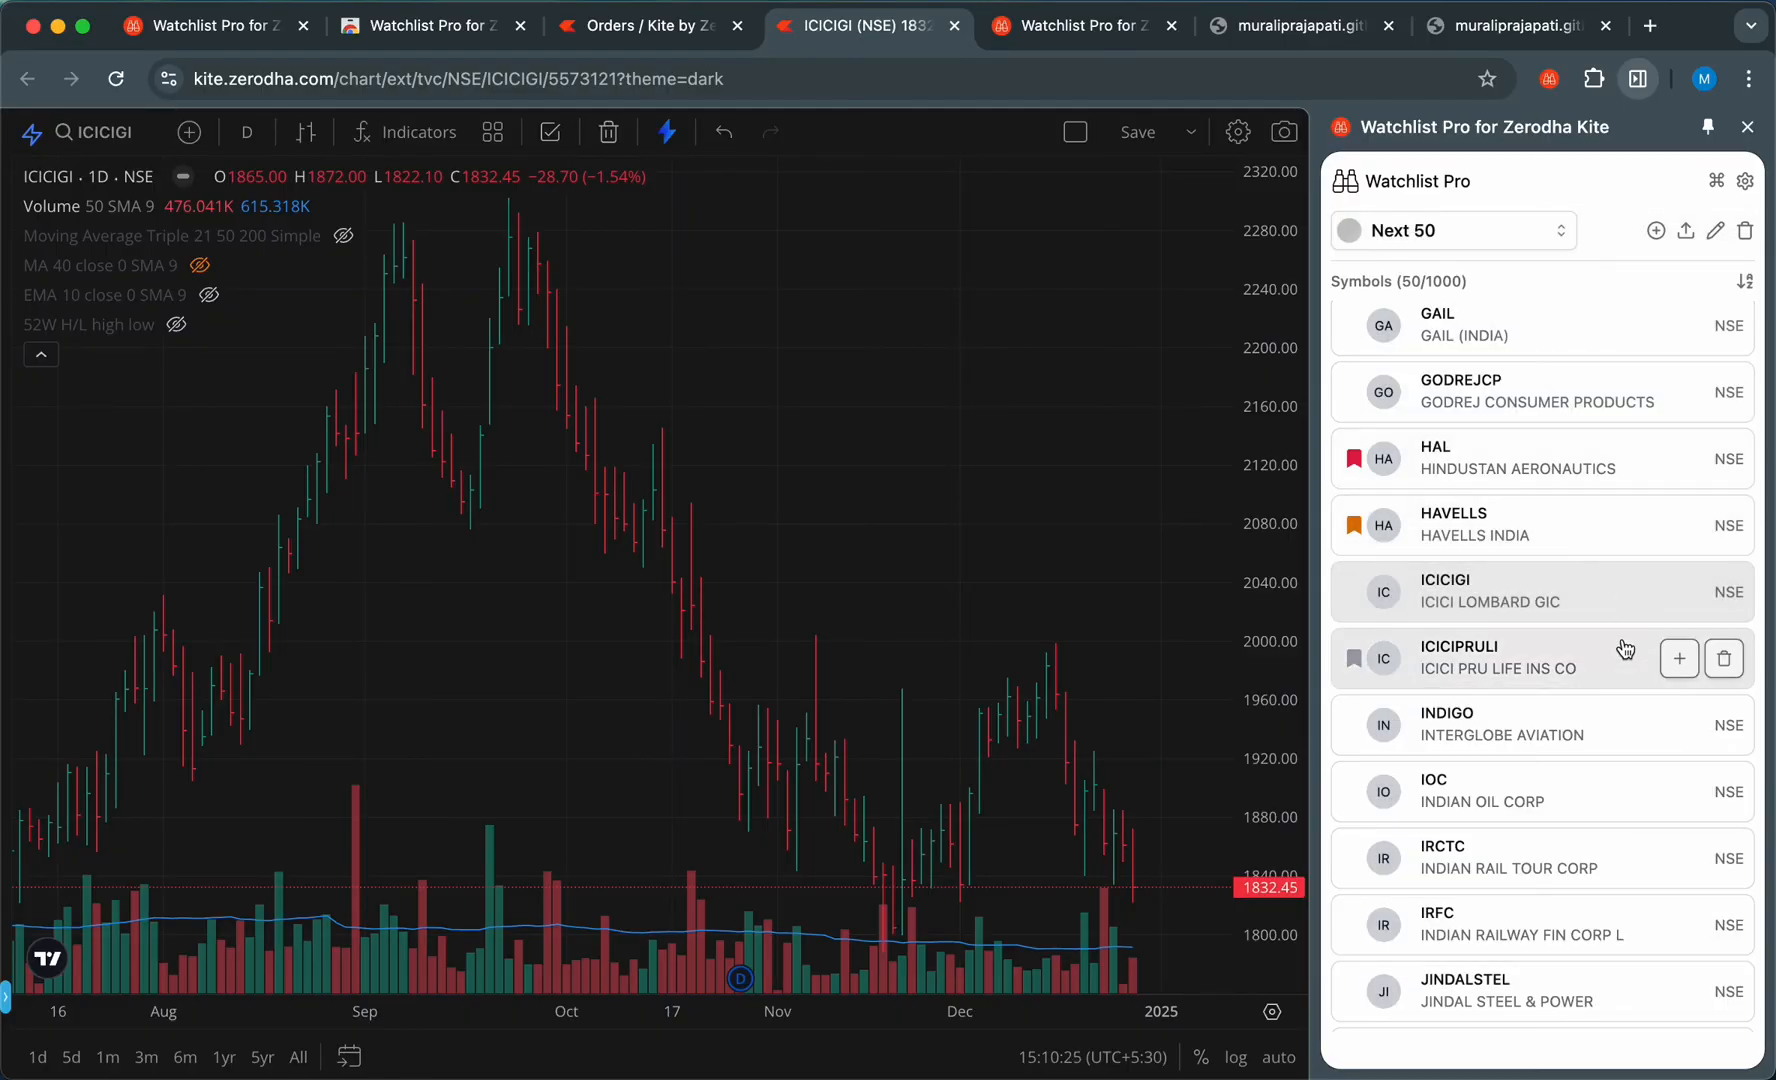
scroll(1625, 650, "up", 1)
left_click(1745, 181)
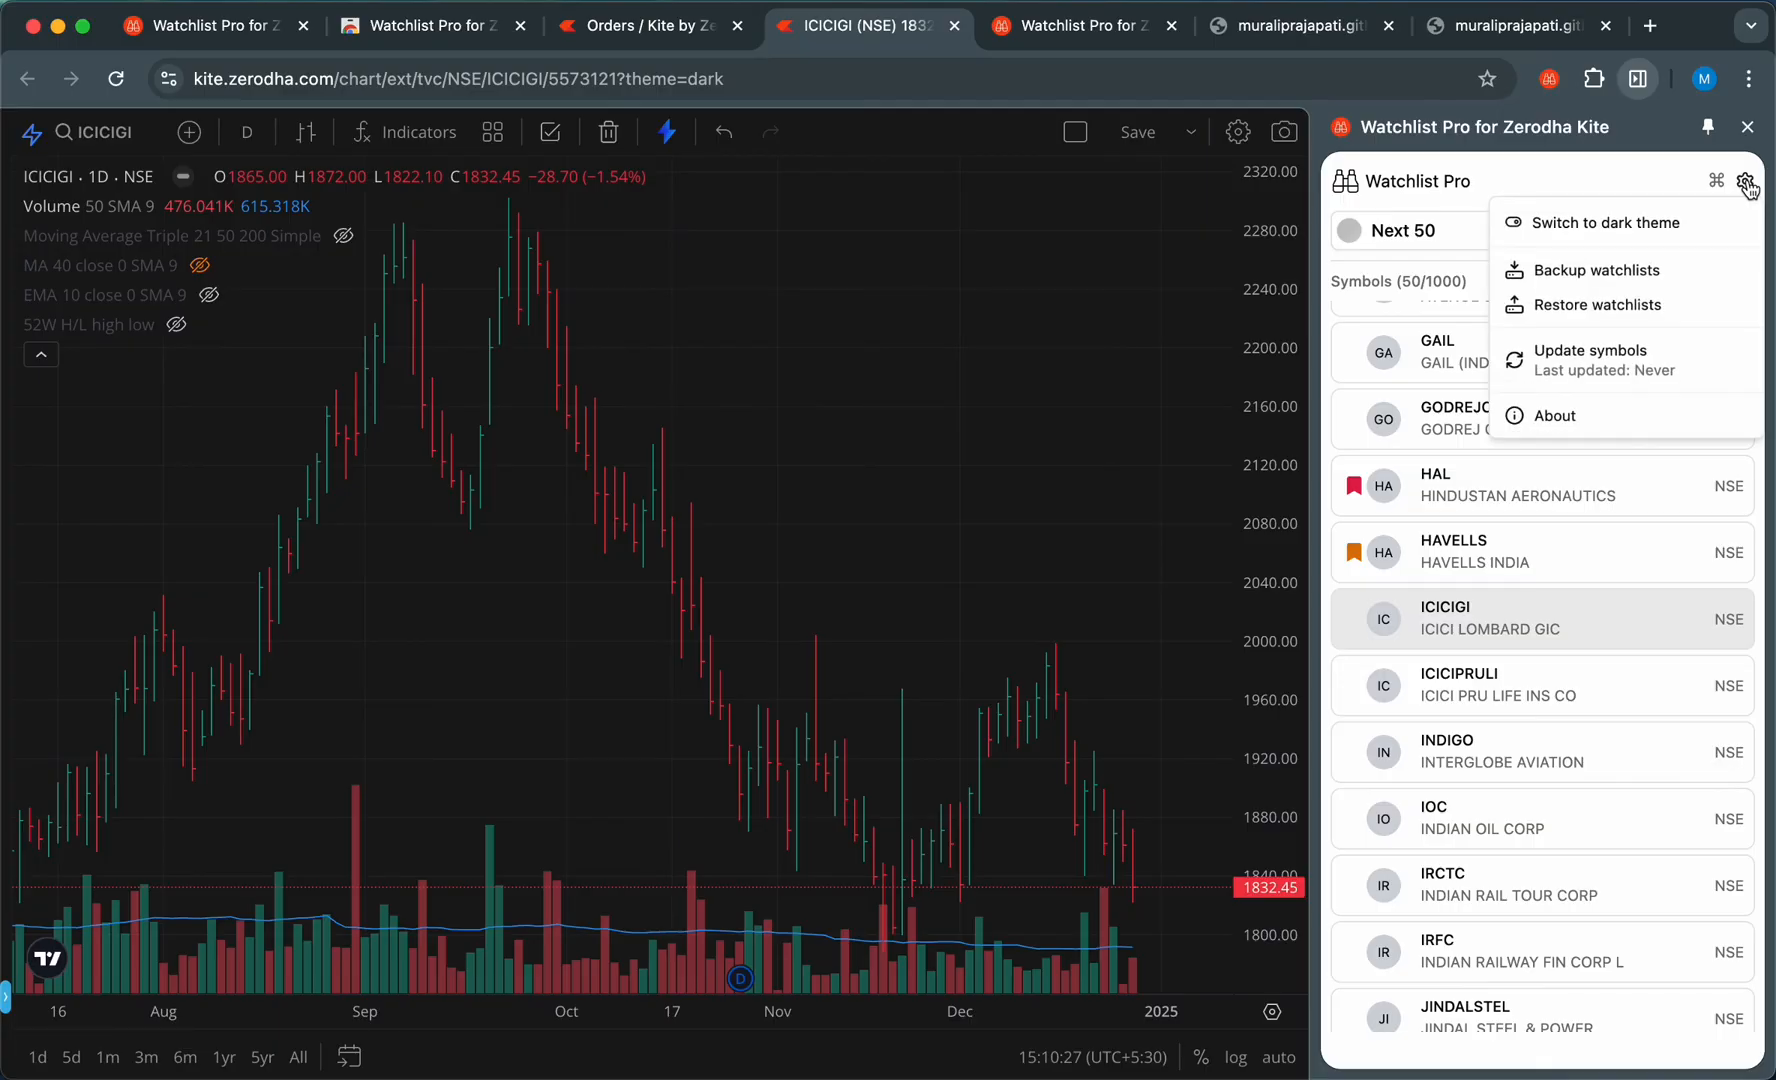
left_click(1633, 224)
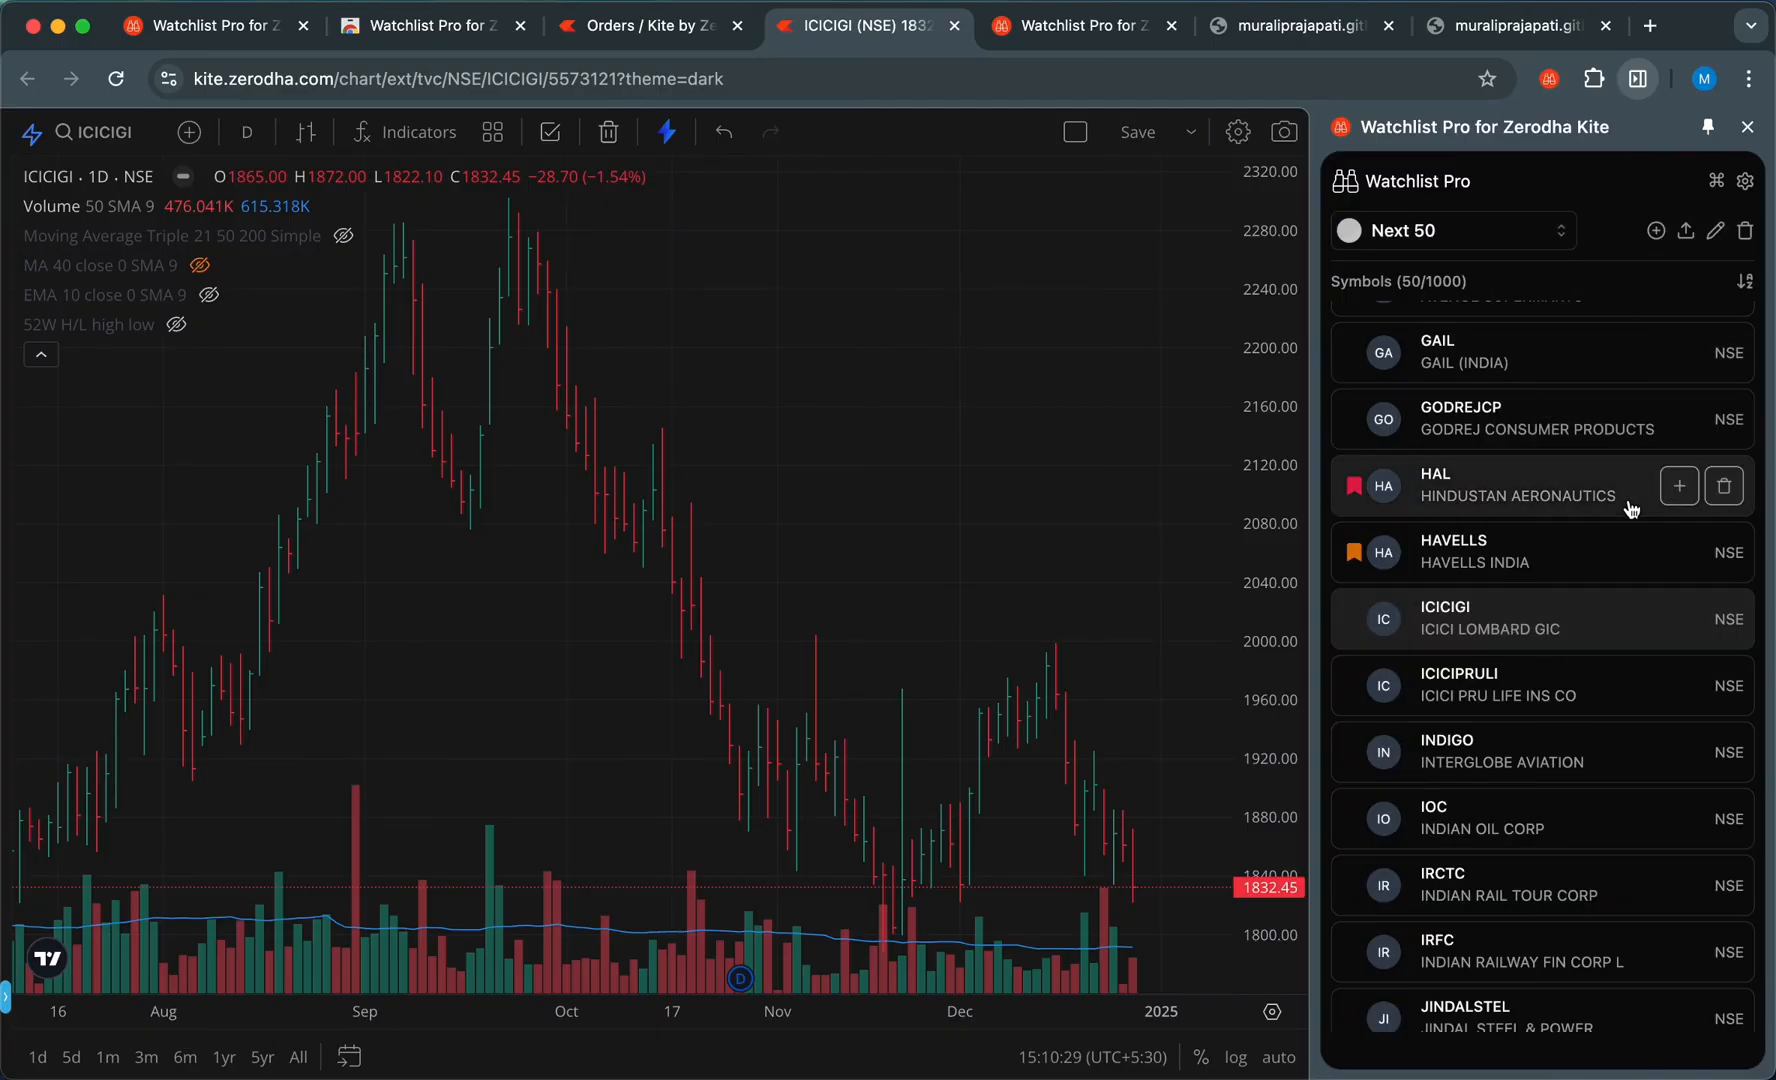
Update the extension's symbols dataset so newly listed symbols can be searched and added
left_click(1745, 181)
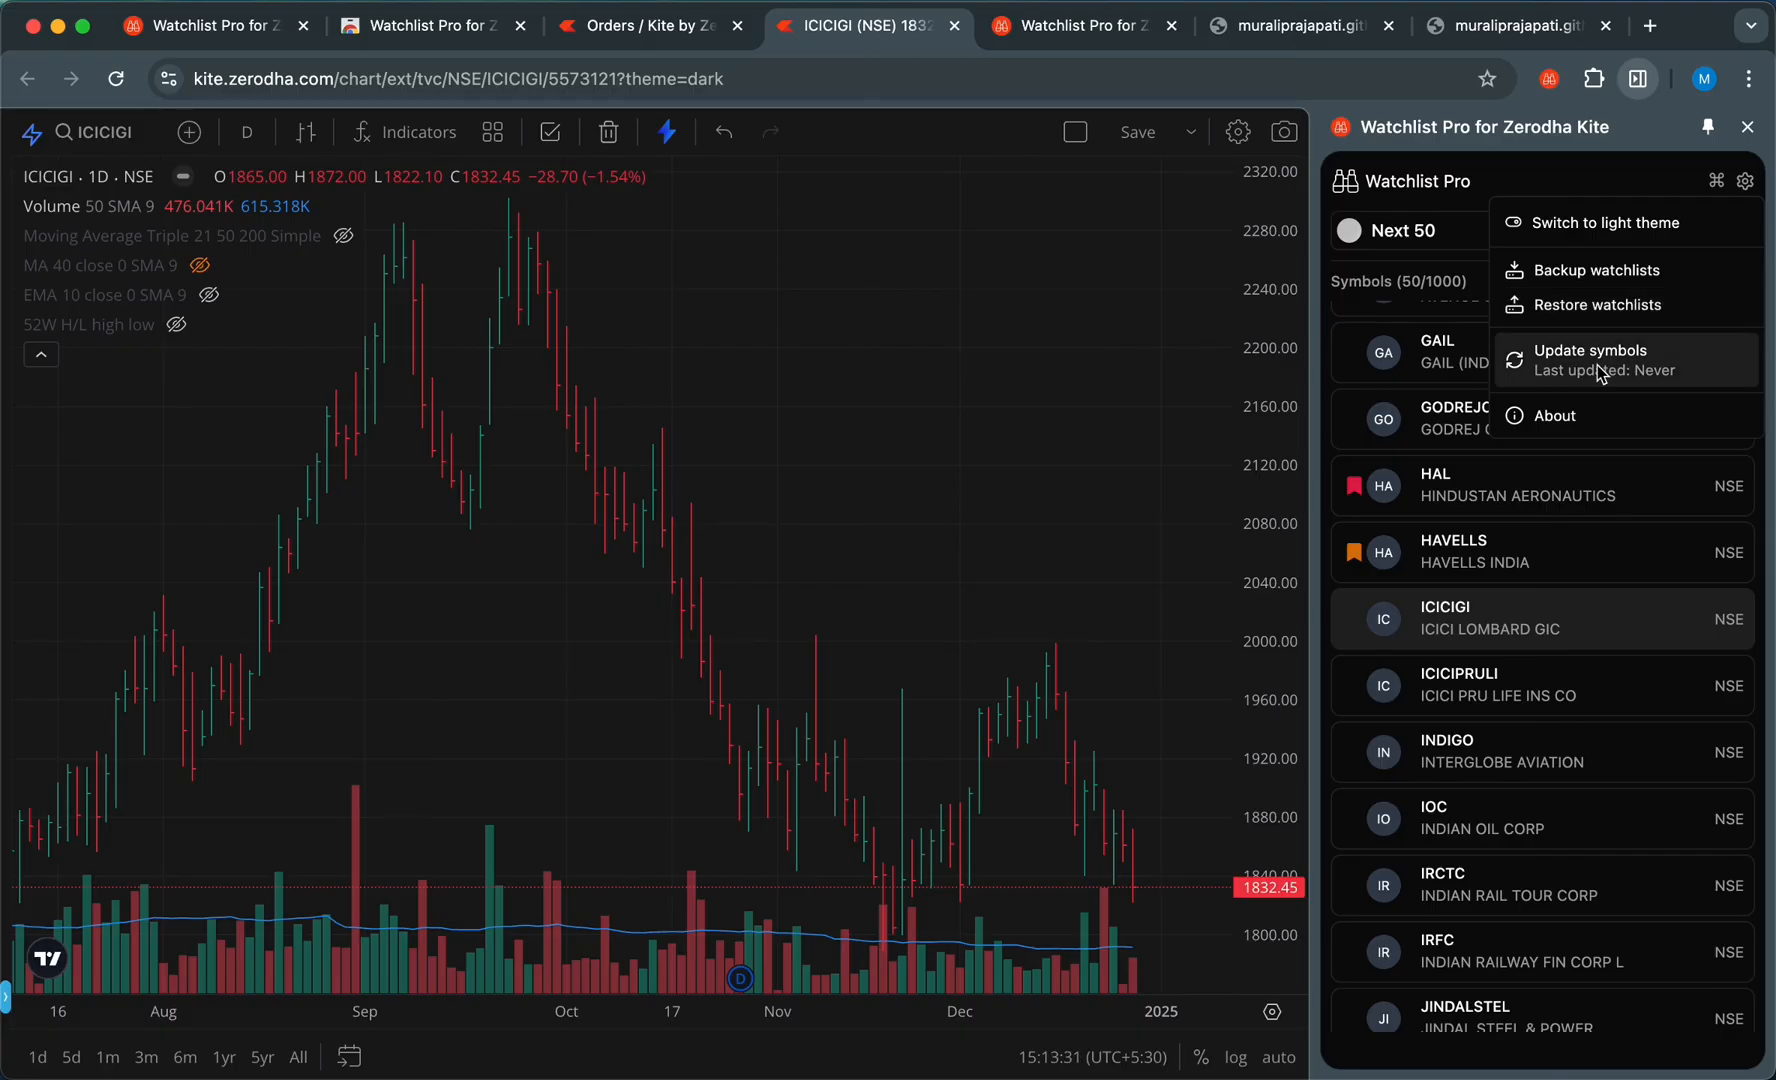
left_click(1621, 377)
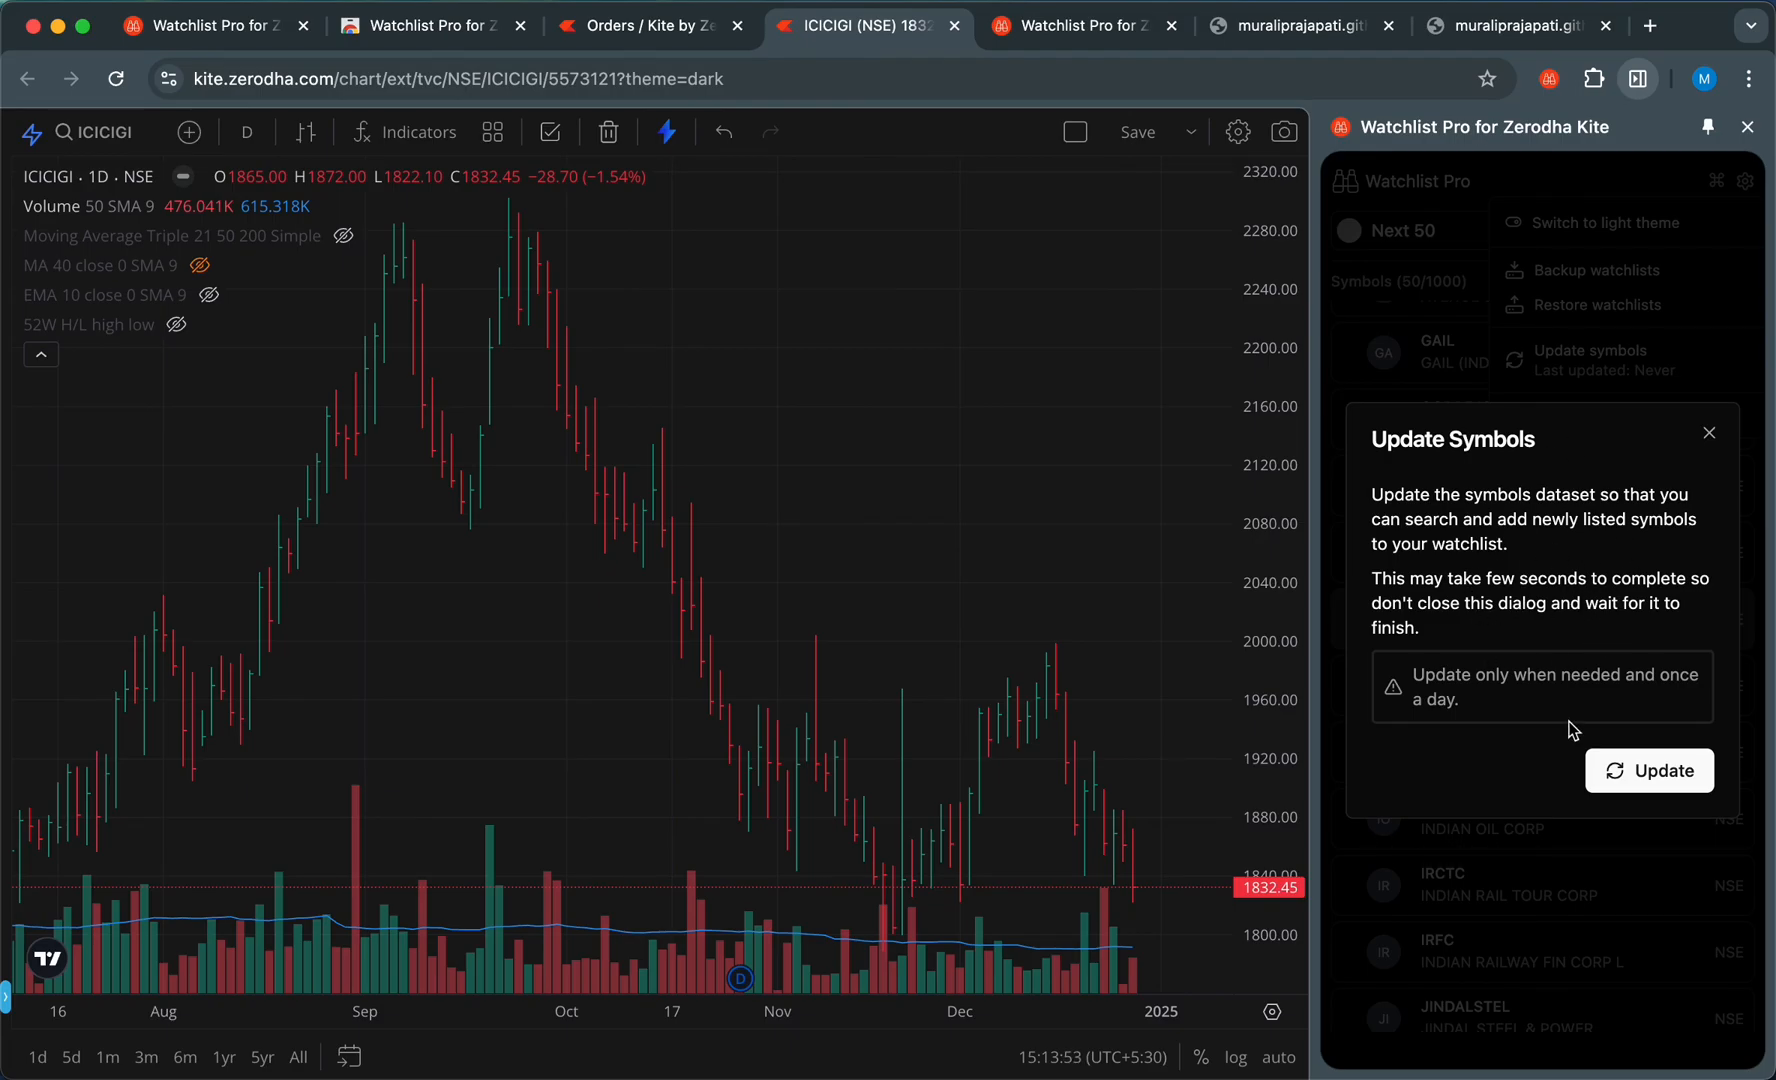
left_click(1655, 775)
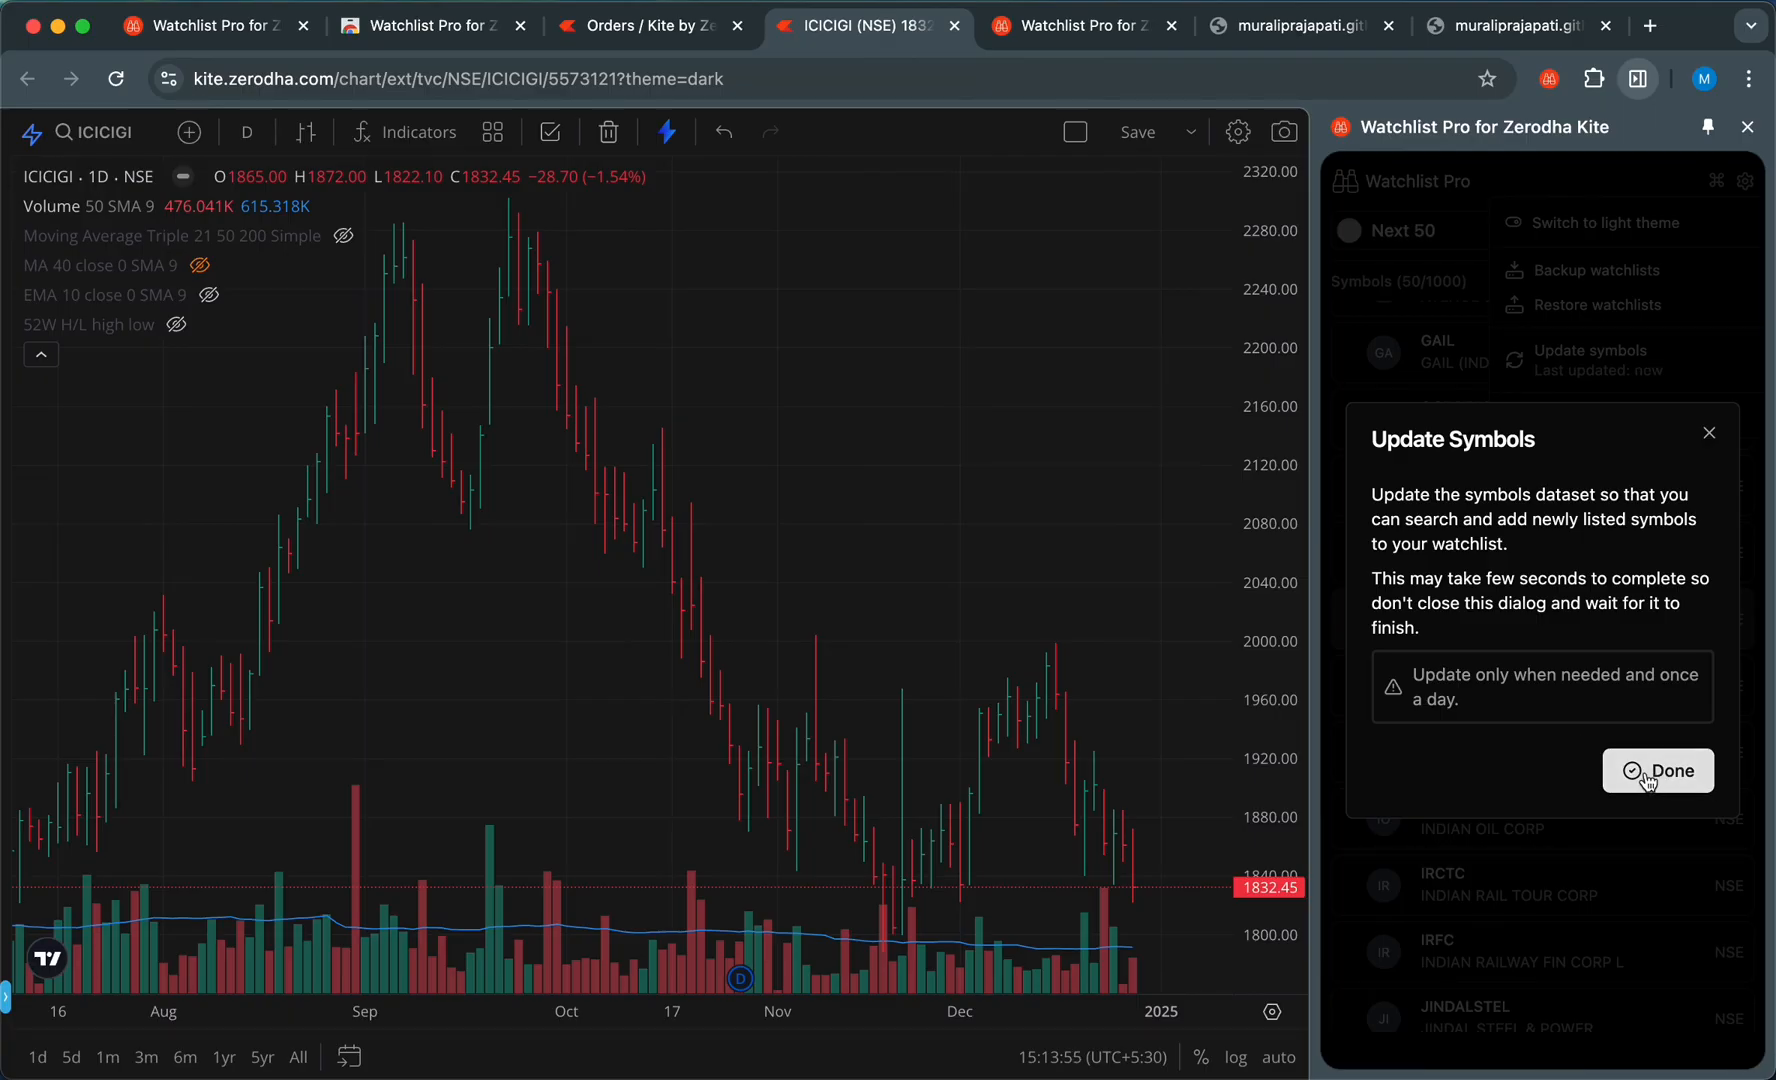
left_click(1658, 771)
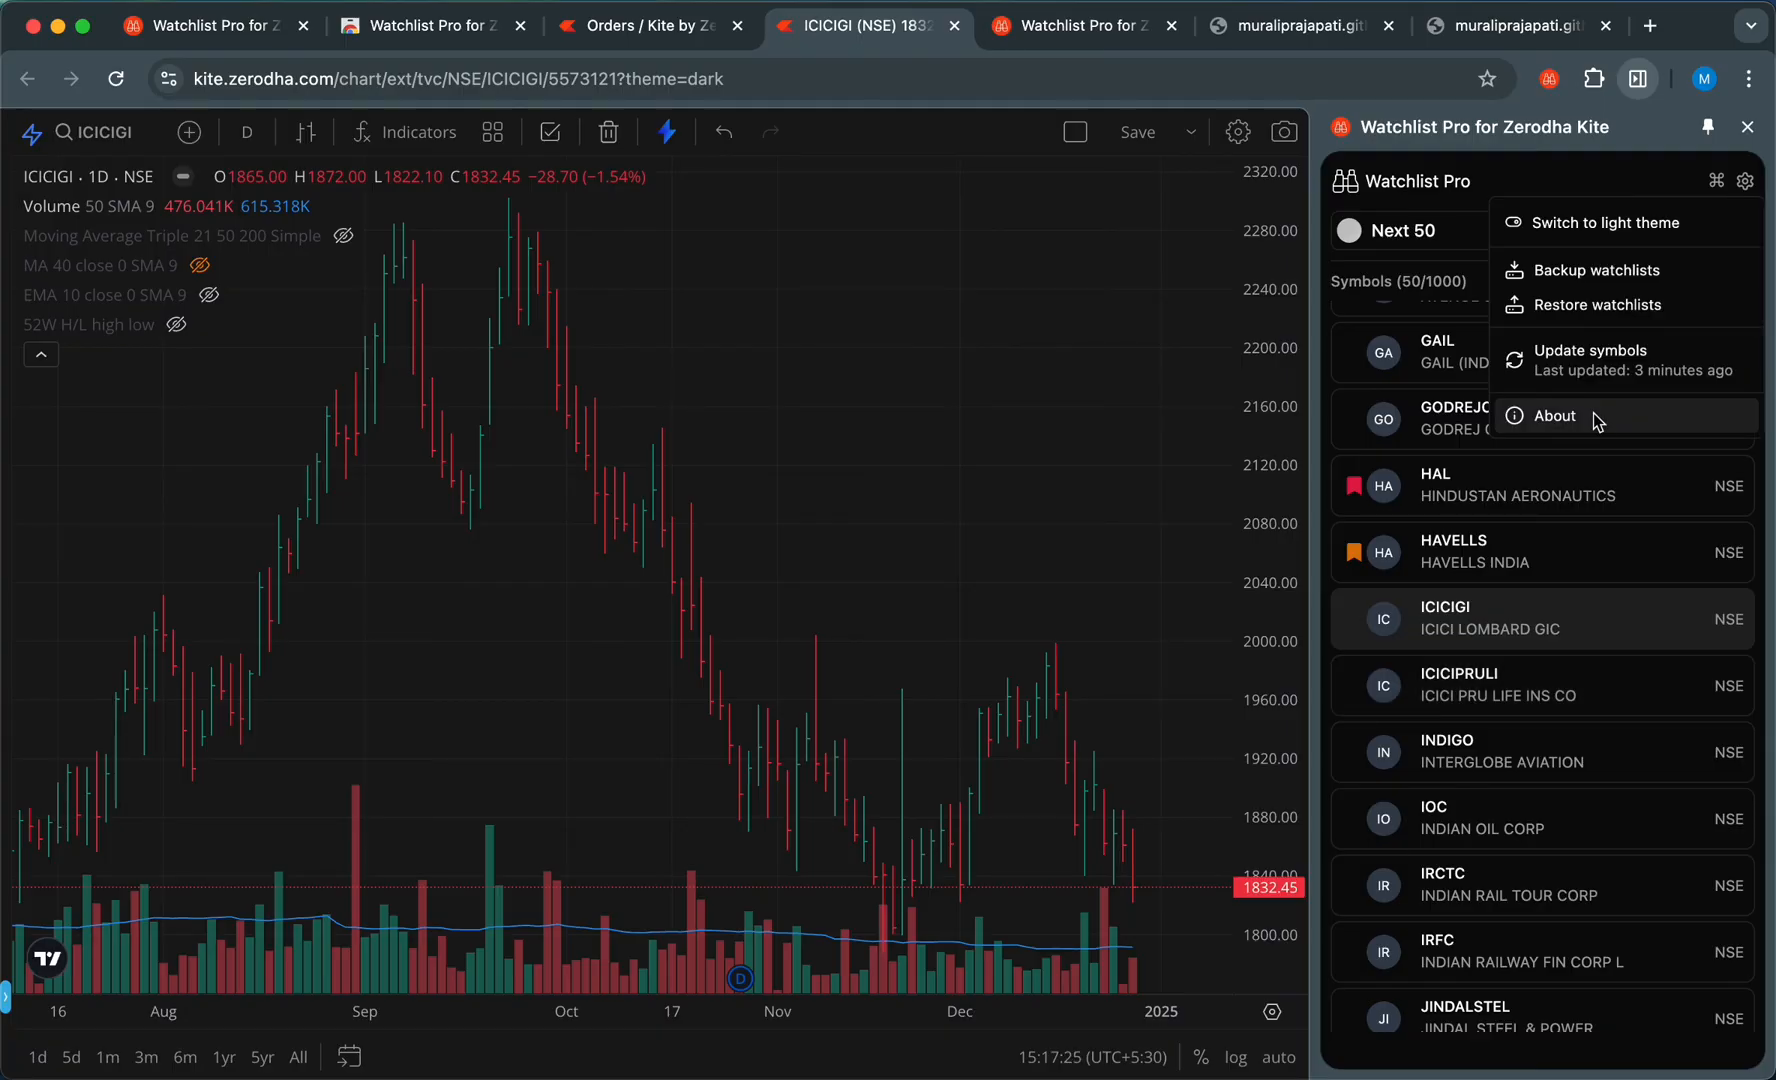
Open the About information of the Watchlist Pro extension
left_click(1597, 421)
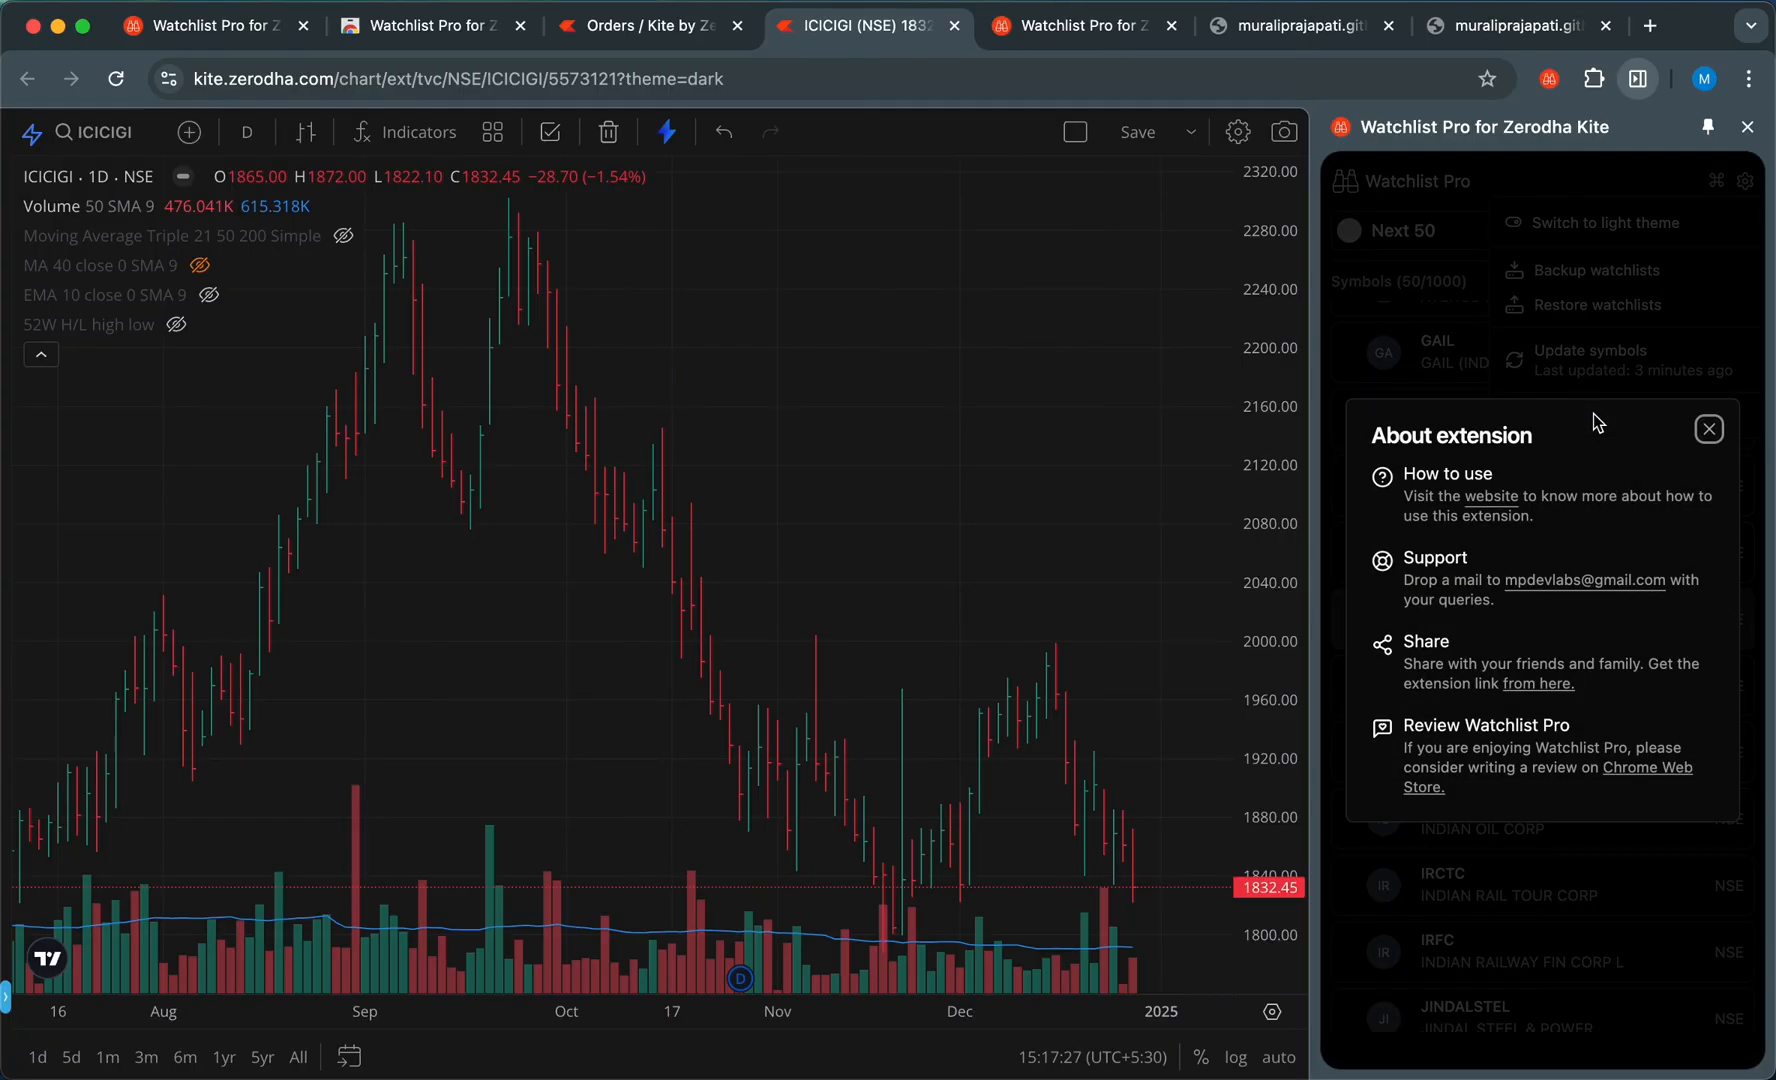